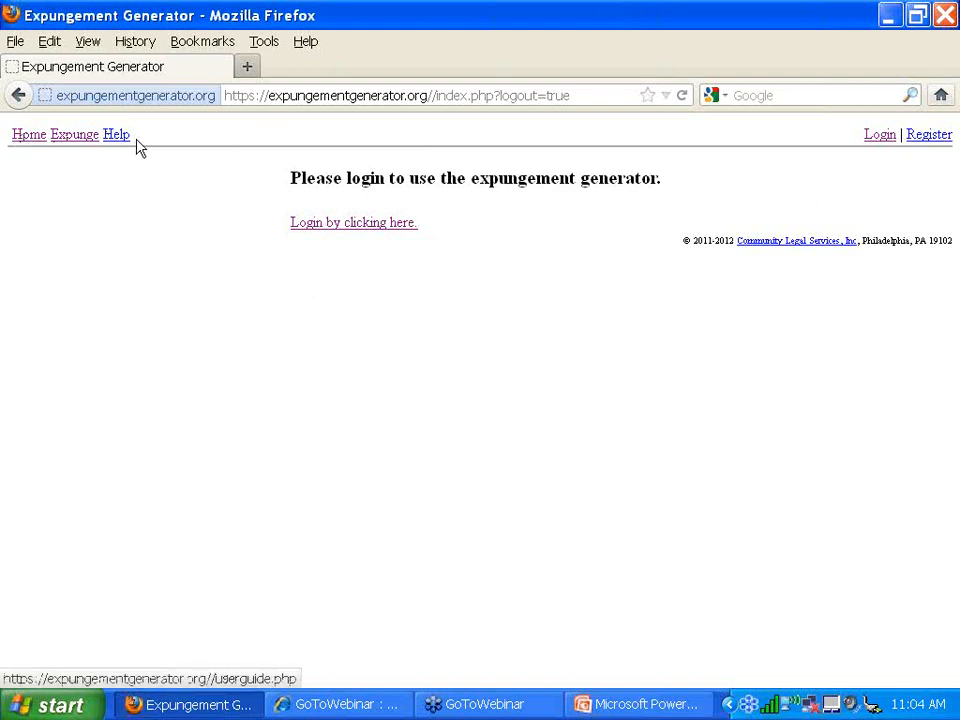
- Sign in with the account e-mail and password, declining Firefox's offer to save the password
click(346, 231)
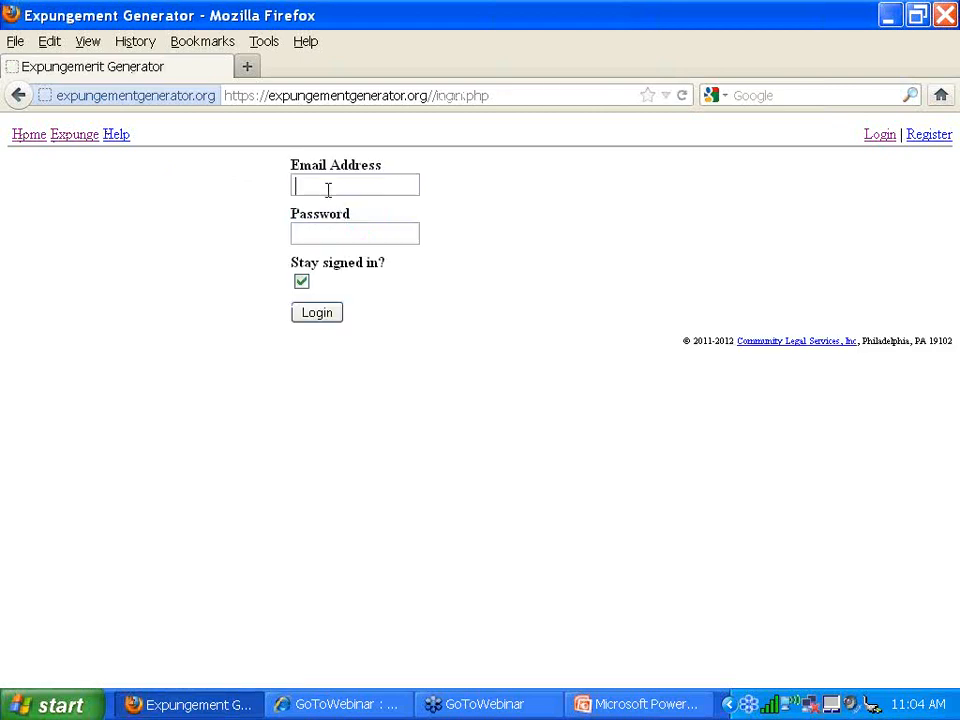
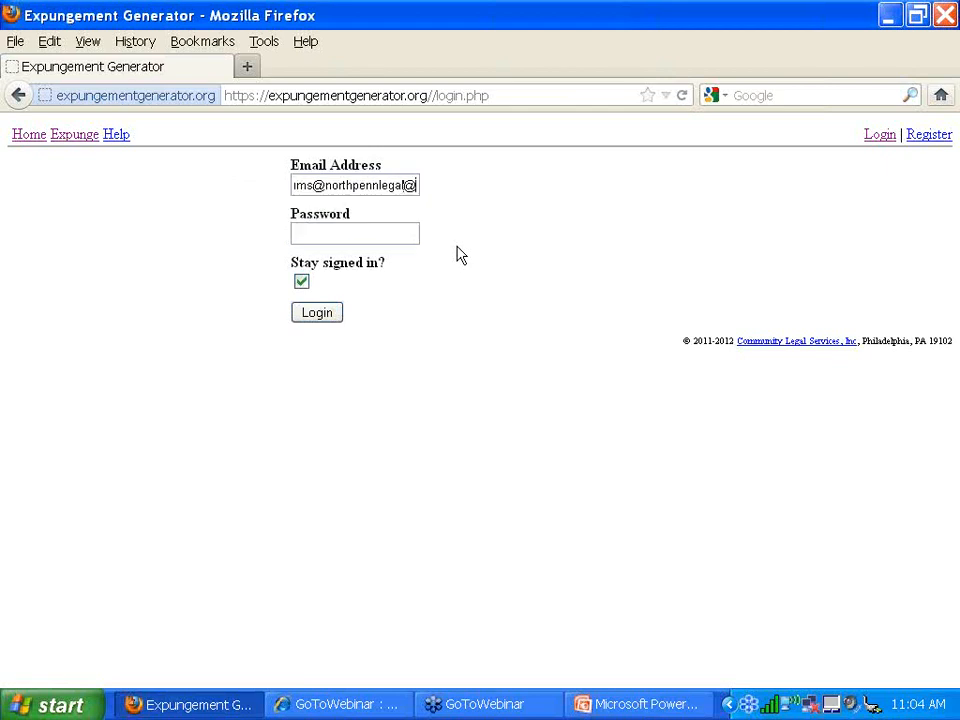
key(Tab)
text(•••••)
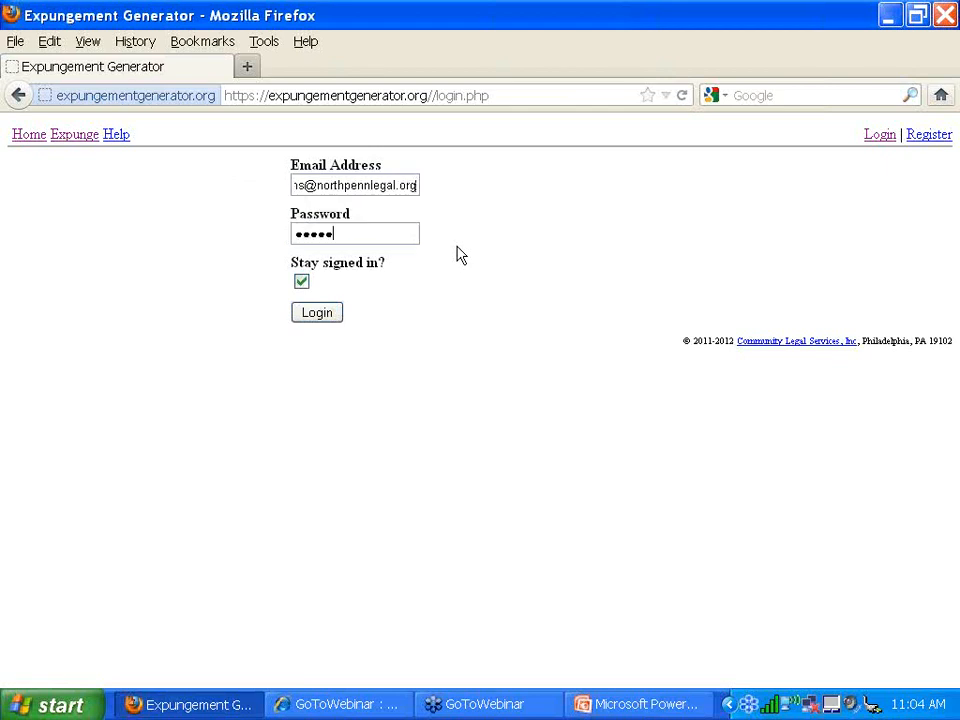
key(BackSpace)
key(BackSpace)
key(BackSpace)
key(BackSpace)
key(BackSpace)
text(•••••••••)
key(Return)
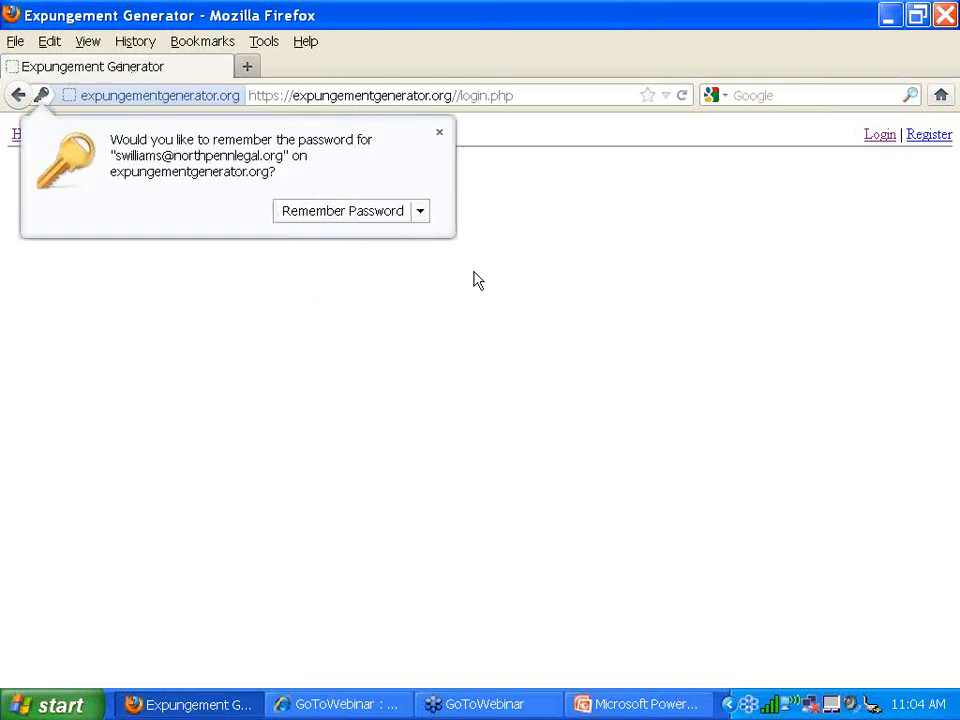
click(439, 134)
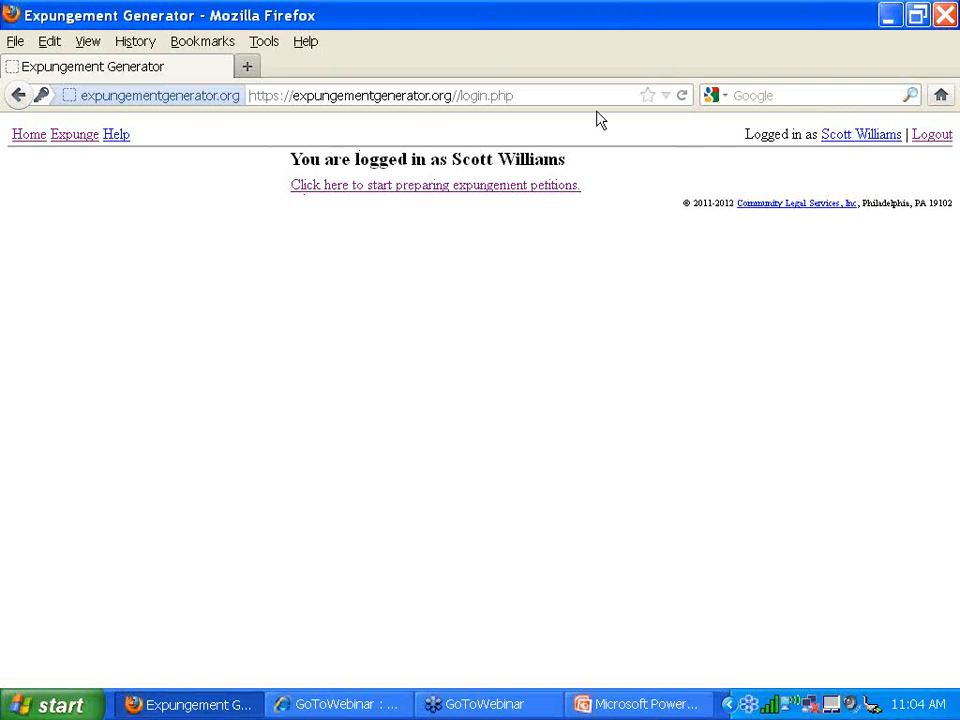
- Bring up the User Guide and skim its prerequisites and numbered steps
click(114, 137)
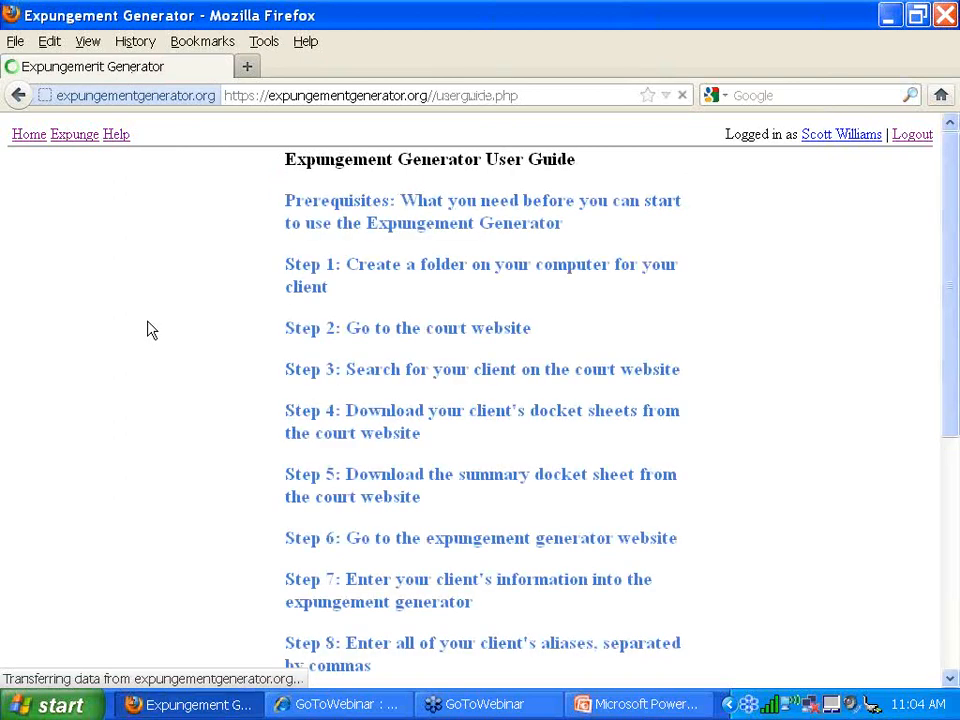
scroll(151, 330, down, 7)
scroll(150, 328, up, 7)
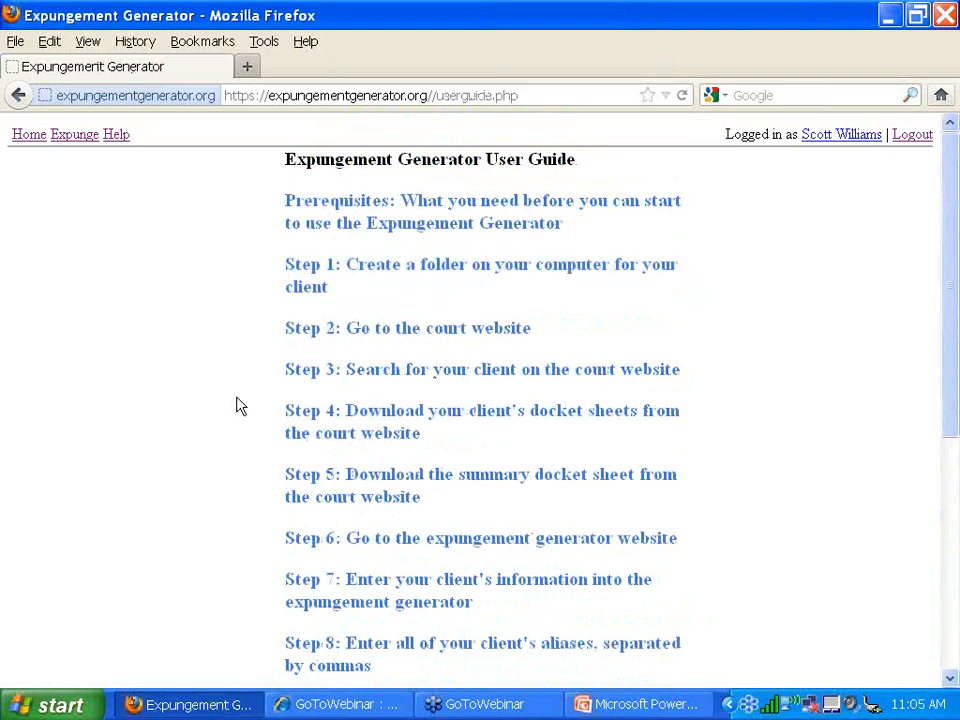
scroll(193, 459, down, 2)
scroll(196, 460, up, 2)
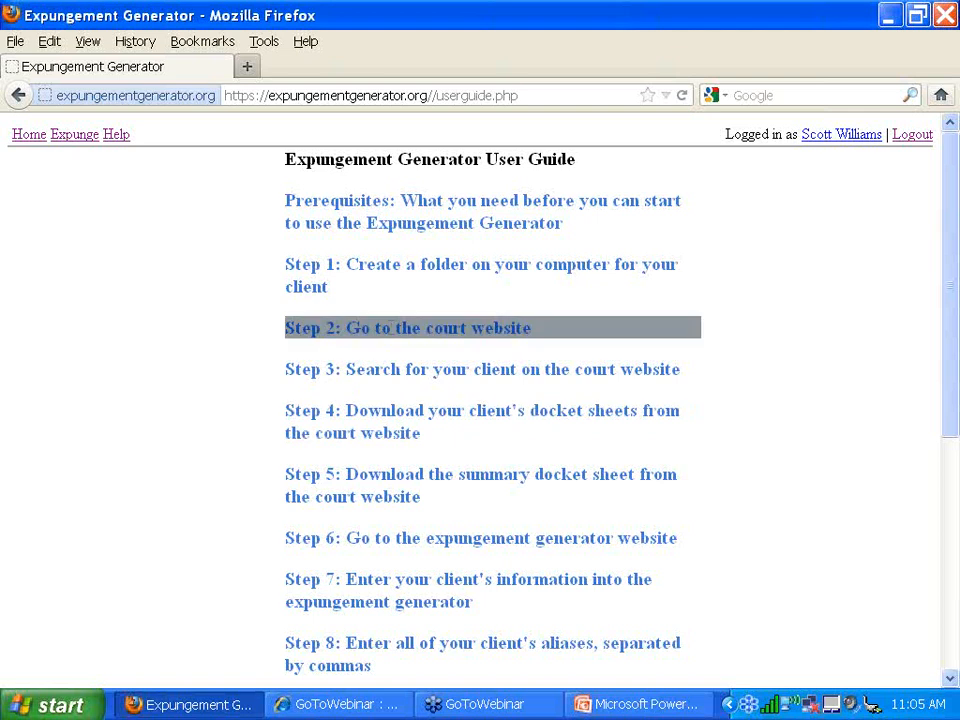
- Expand Step 2 briefly, then read Step 3 on searching for the client
click(386, 327)
click(386, 330)
click(380, 366)
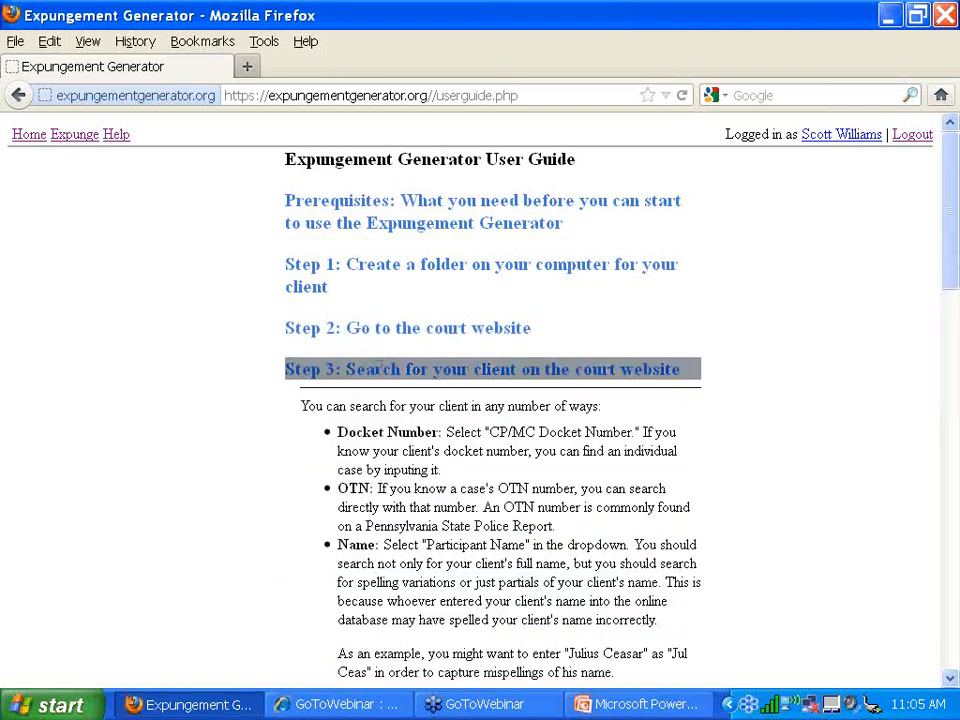
scroll(378, 368, down, 15)
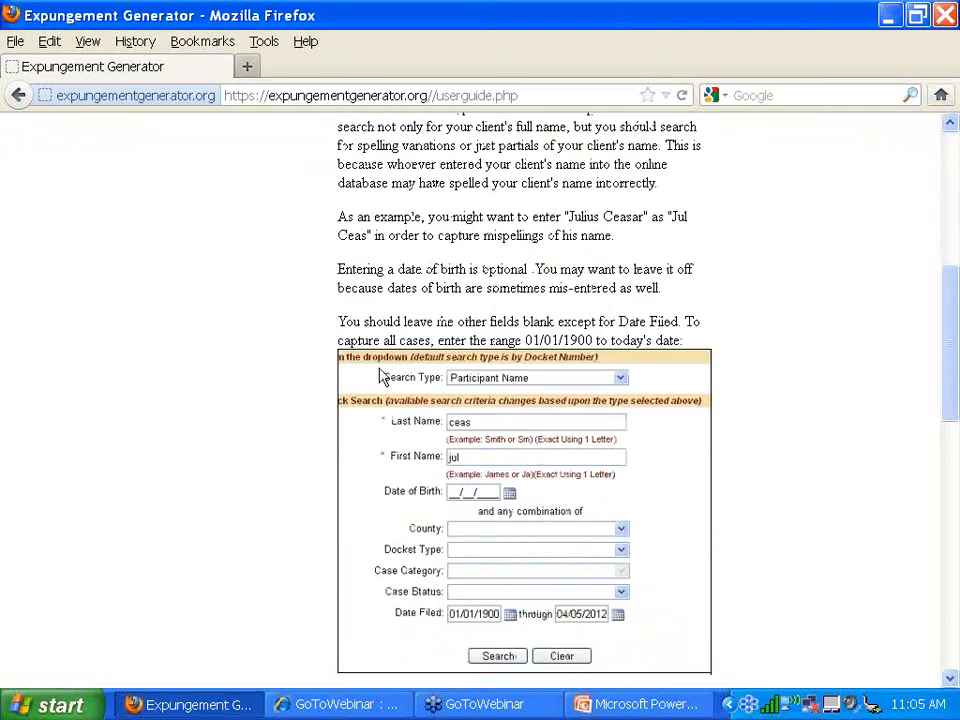
scroll(378, 368, up, 8)
scroll(379, 366, down, 2)
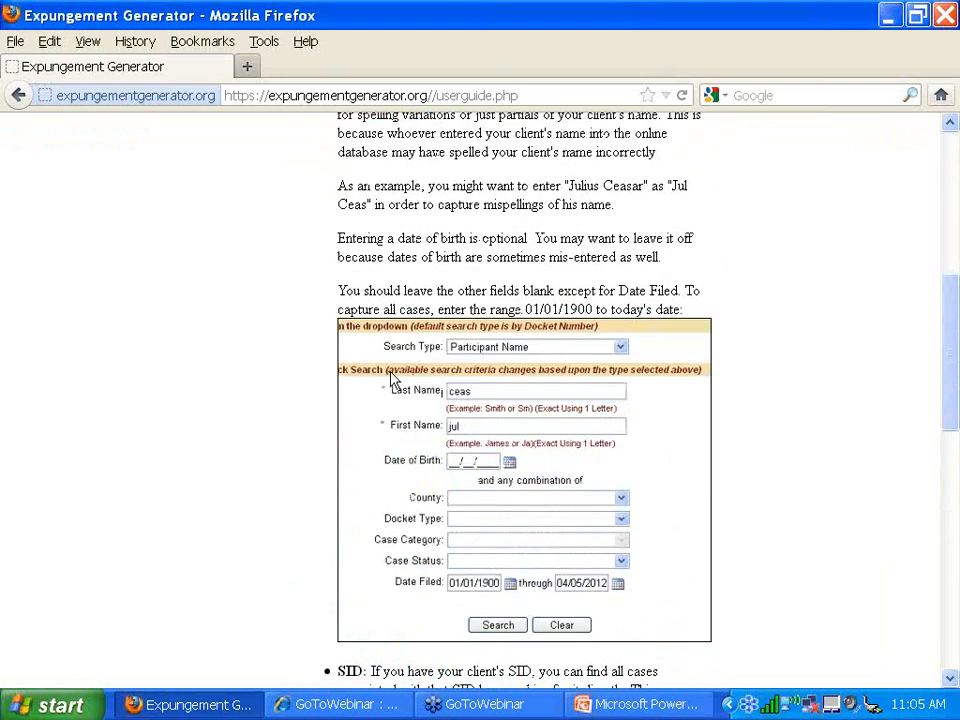
scroll(372, 410, down, 9)
- Read Step 4 on downloading docket sheets, then reload the guide with steps collapsed
click(385, 392)
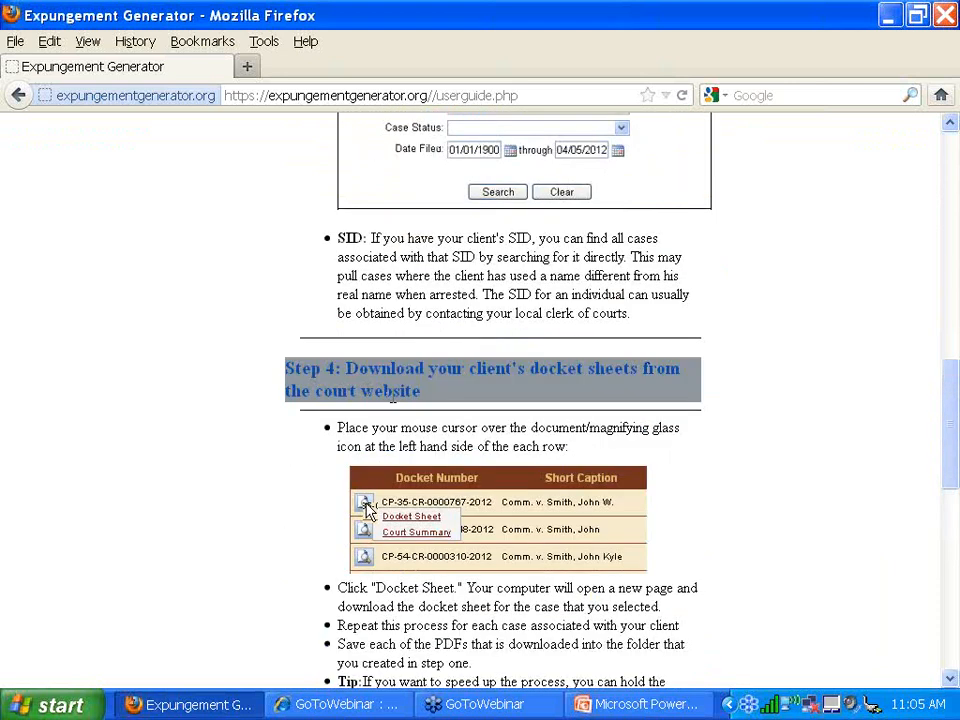
scroll(390, 397, down, 7)
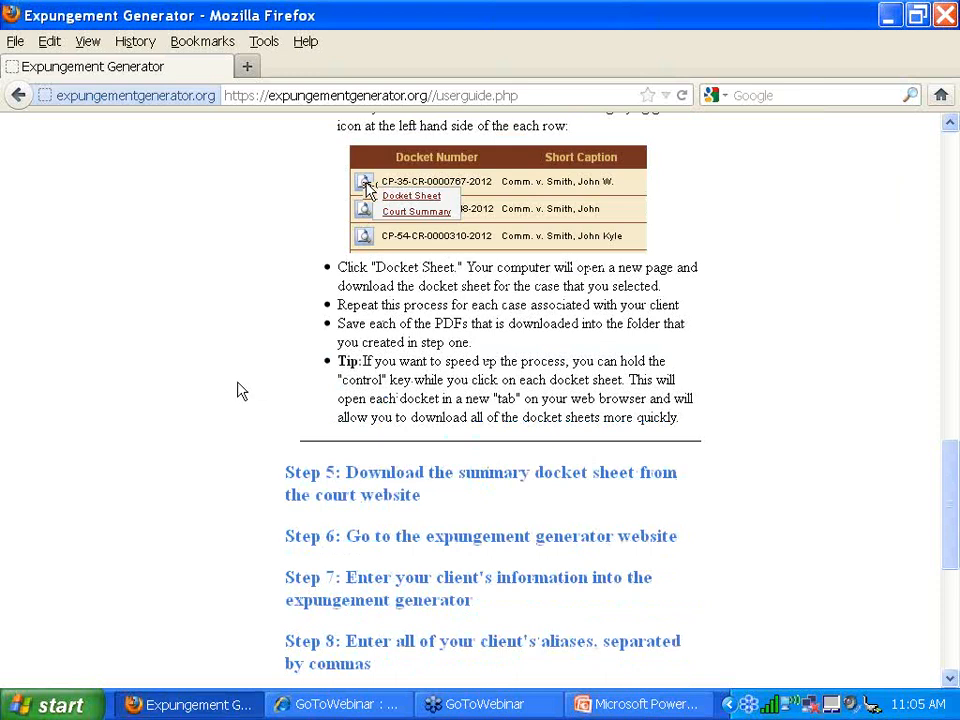
scroll(210, 405, up, 10)
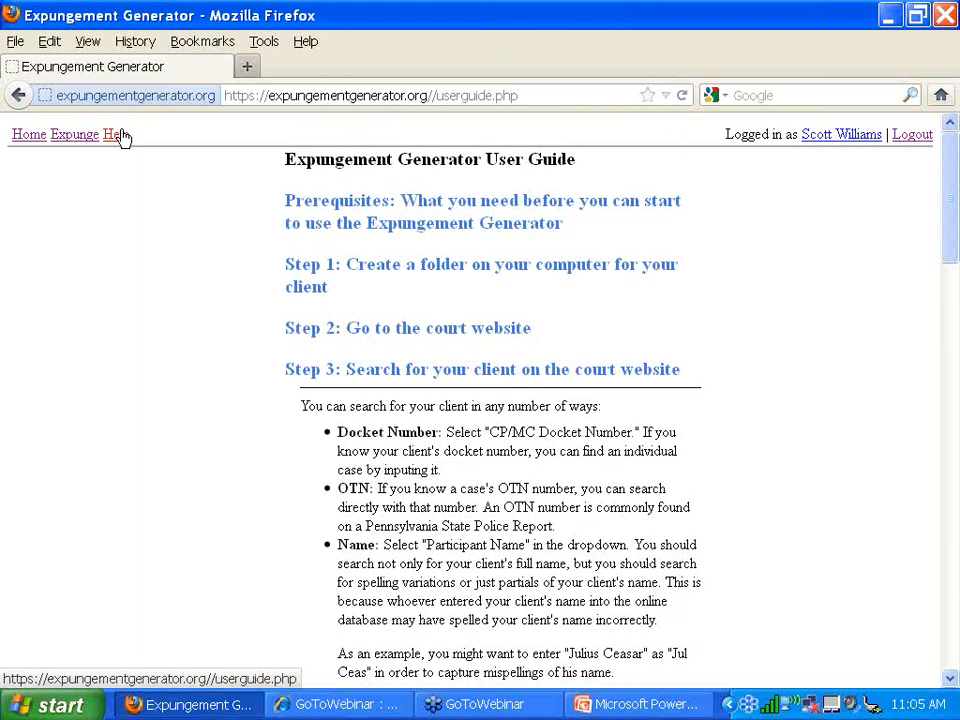
click(118, 135)
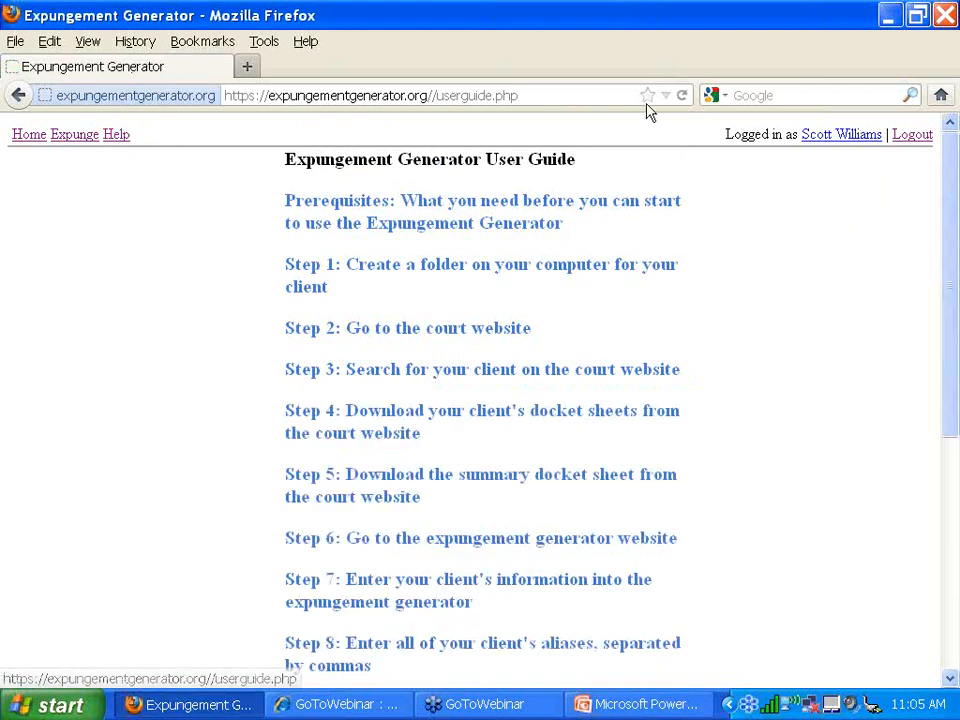
- Review the Edit Profile header text and petition signature, then bring up the Expunge client form
click(829, 136)
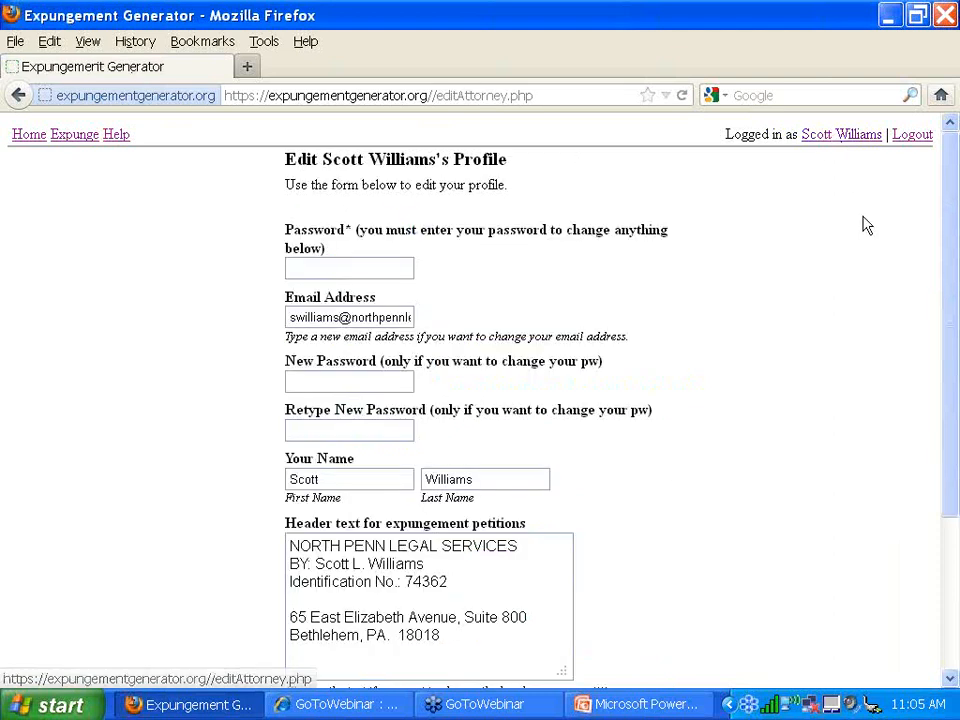
scroll(866, 226, down, 2)
scroll(866, 226, down, 2)
scroll(864, 223, up, 4)
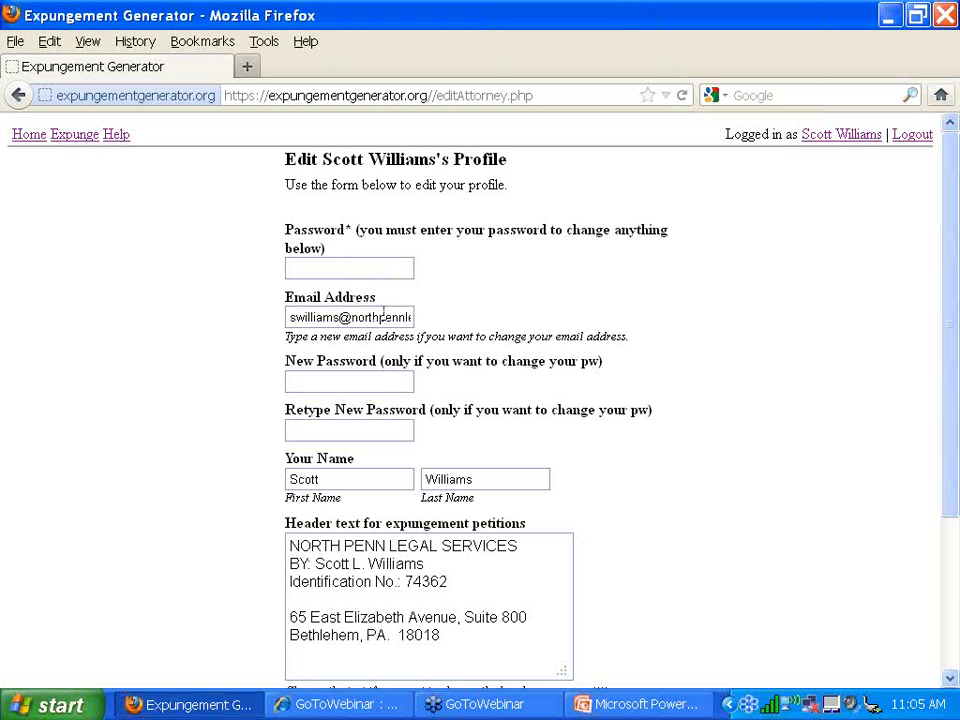
scroll(469, 339, down, 3)
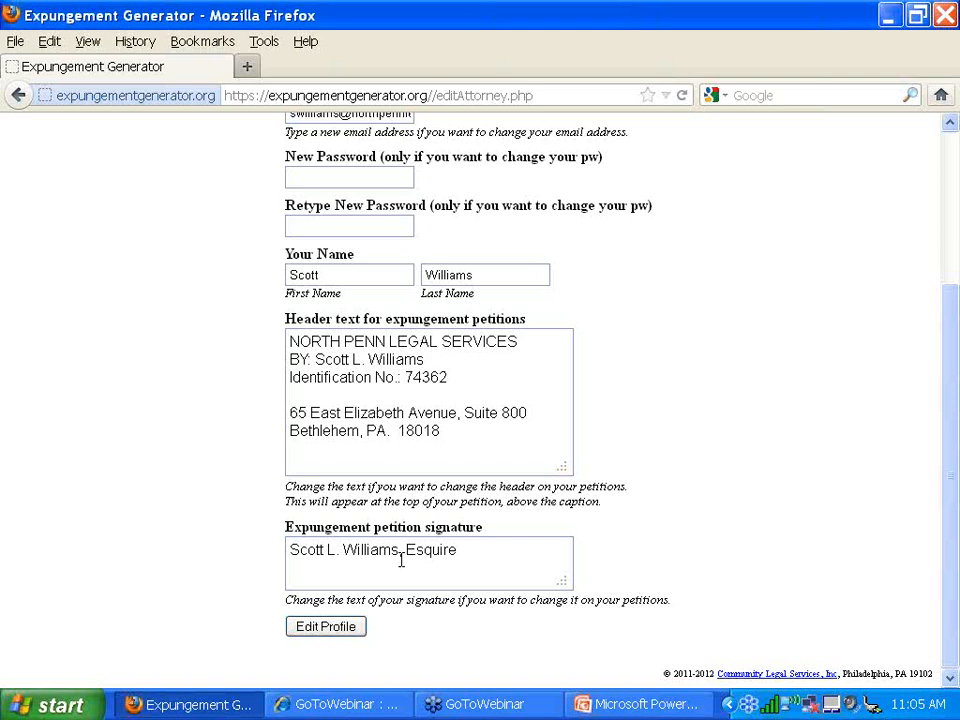
scroll(752, 337, up, 4)
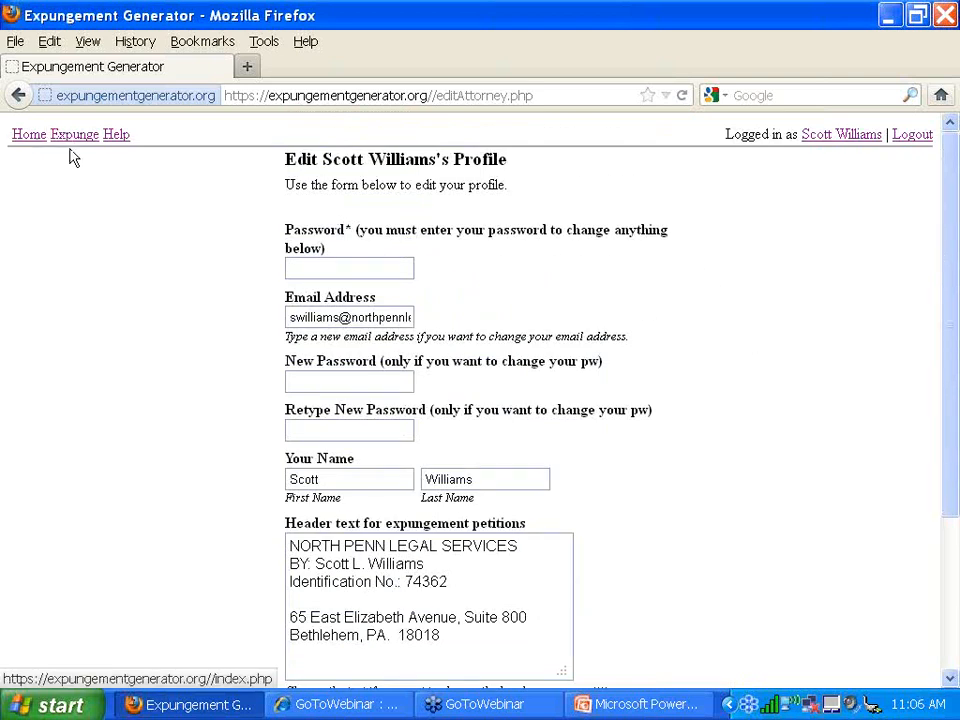
click(16, 134)
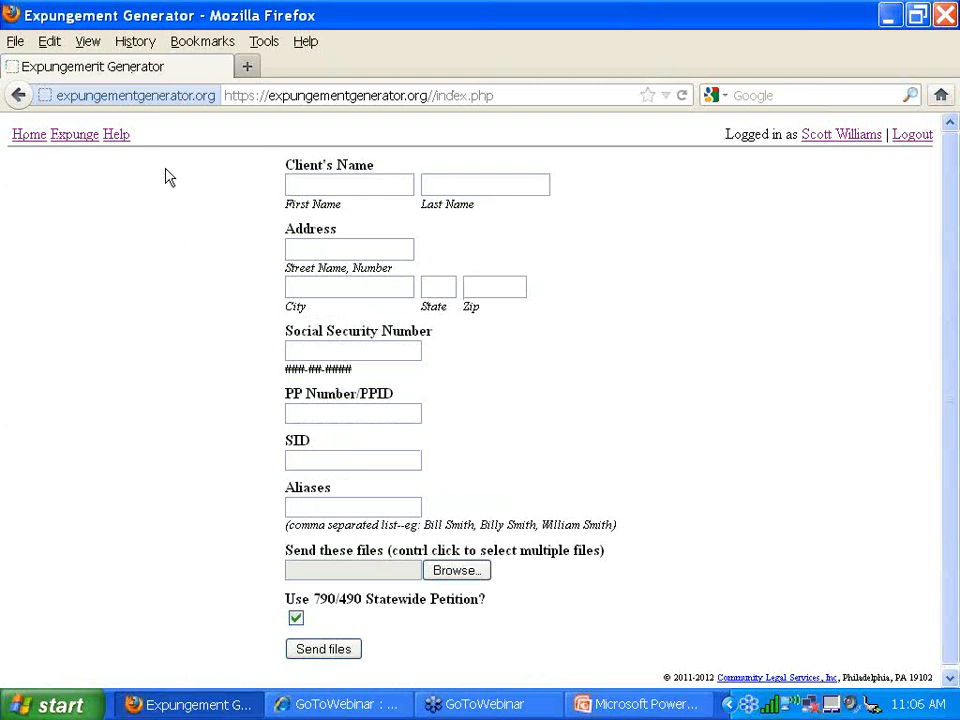
click(70, 141)
- In a new tab, go to ujsportal.pacourts.gov via the Pennsylvania's Unified Judicial System result
key(ctrl+t)
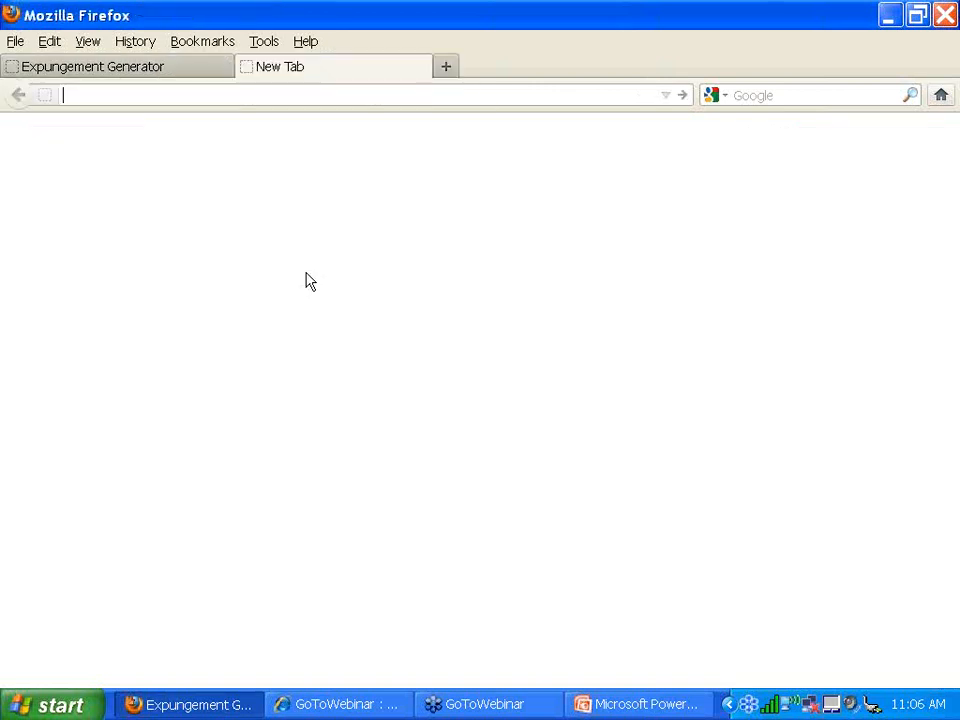
text(ujsportal)
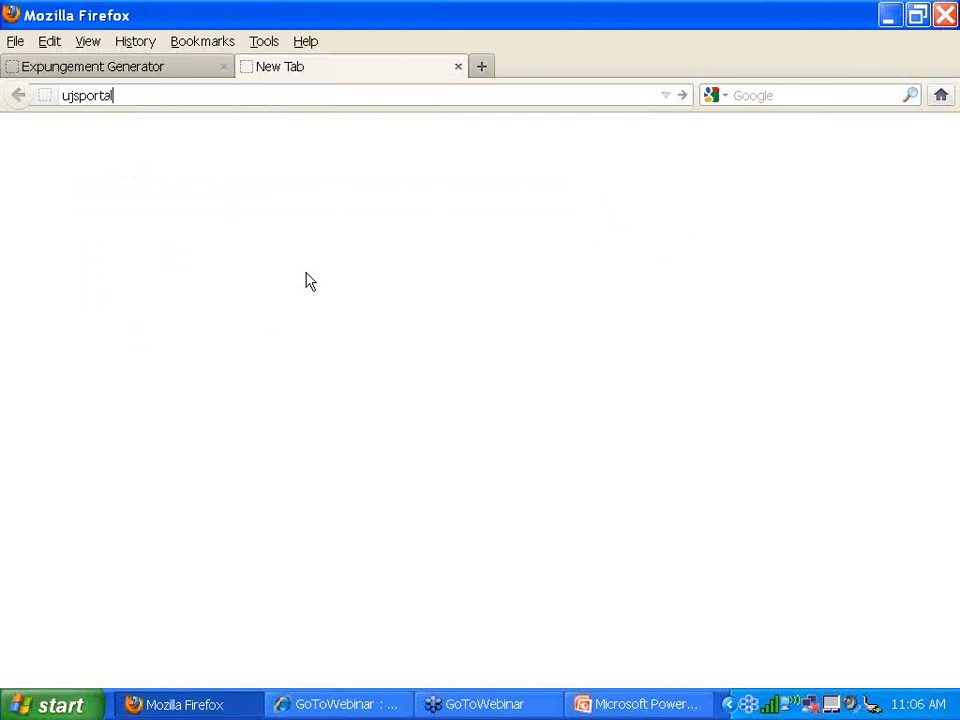
key(Return)
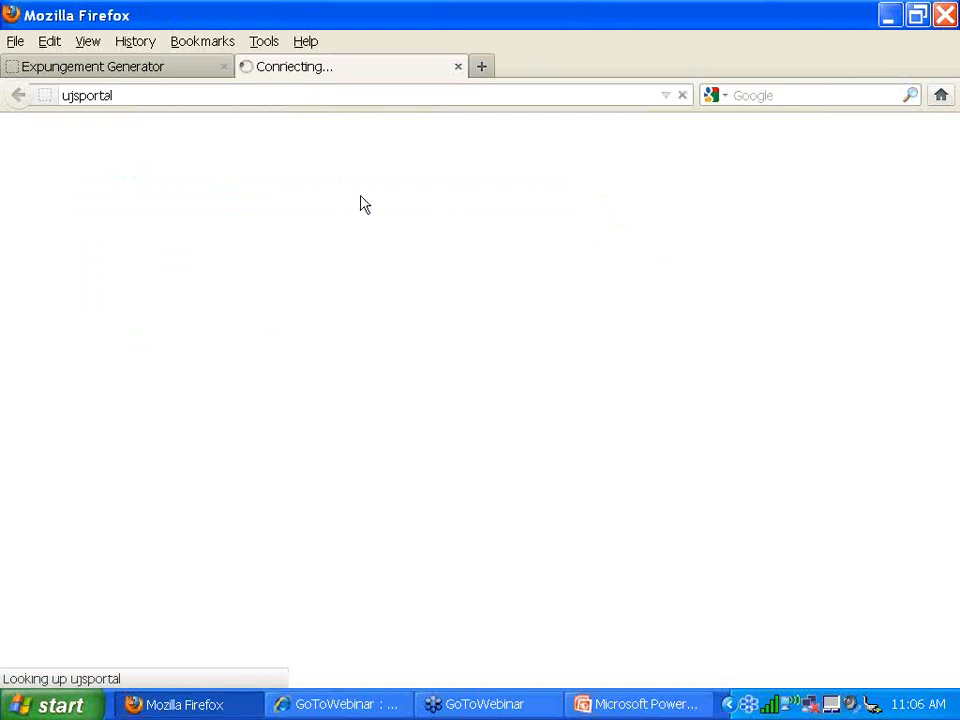
click(154, 91)
click(162, 92)
text(.pacourts.gov)
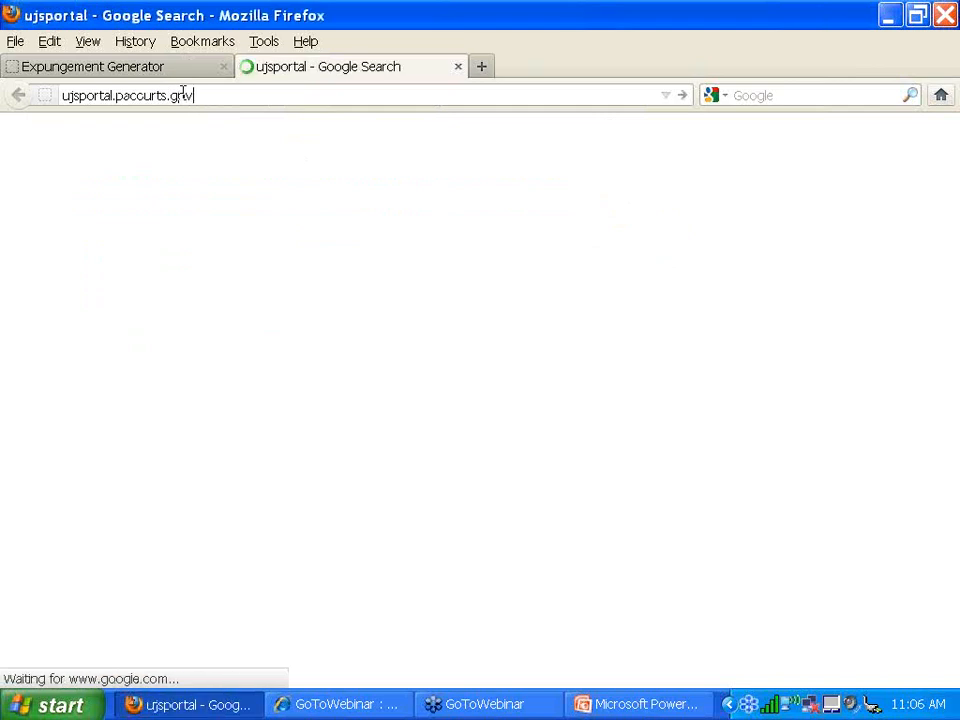
click(200, 302)
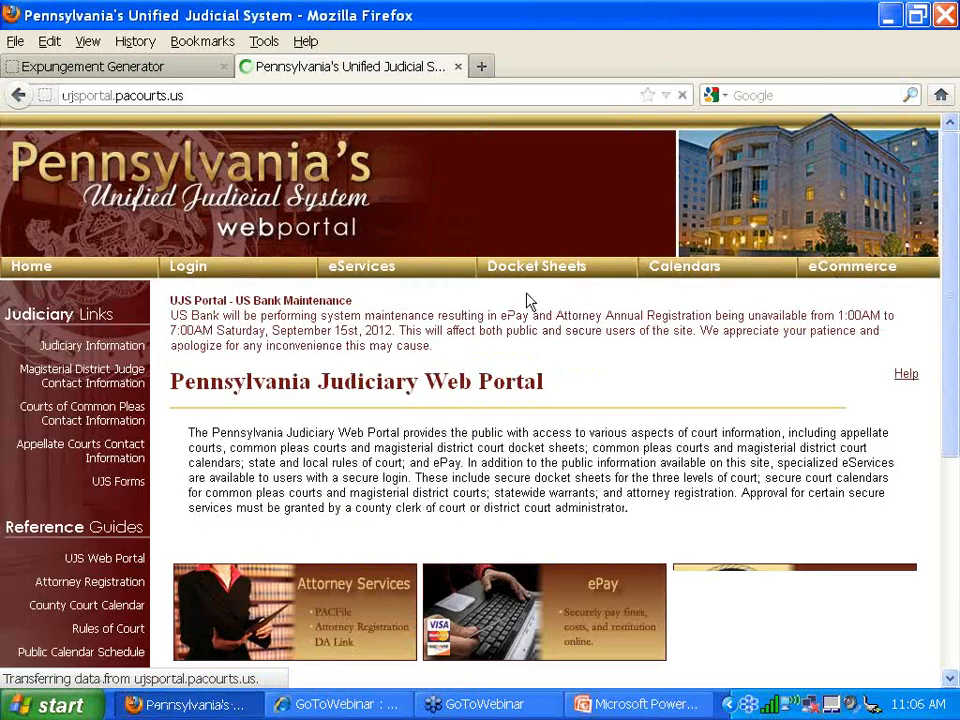
mouse_move(537, 268)
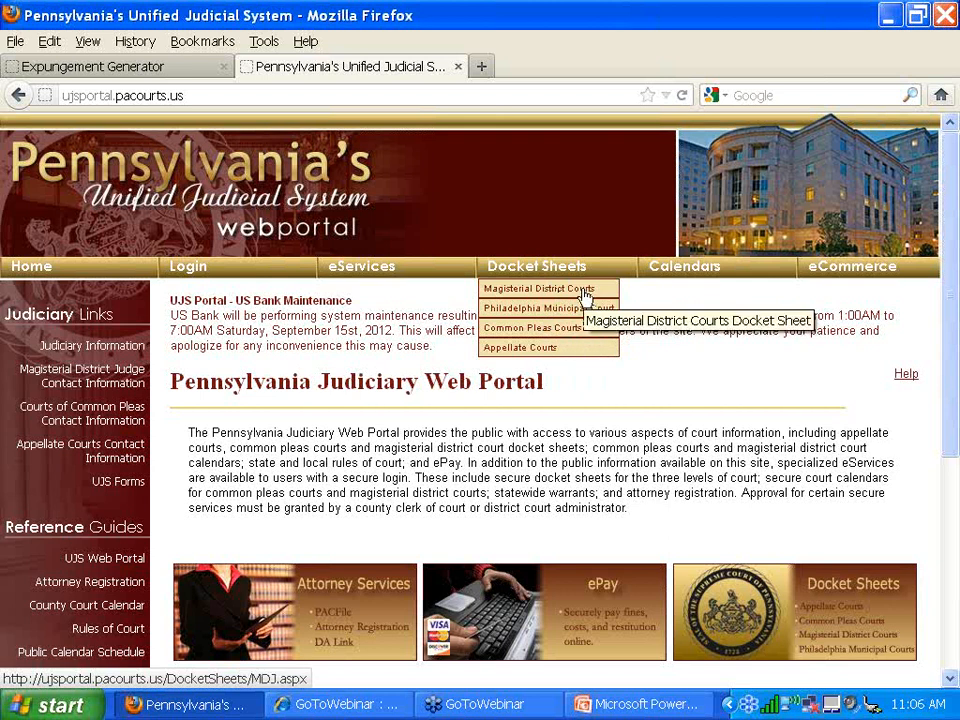
- Switch the Common Pleas docket search to Participant Name and enter the client's last and first name
click(540, 328)
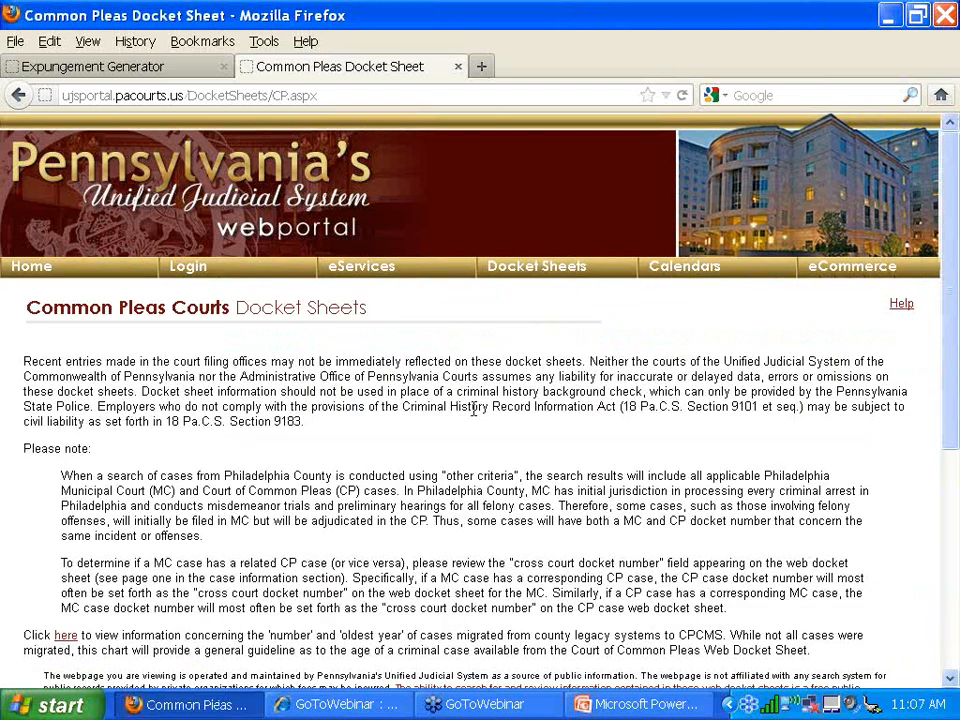
scroll(473, 410, down, 5)
click(478, 398)
click(483, 480)
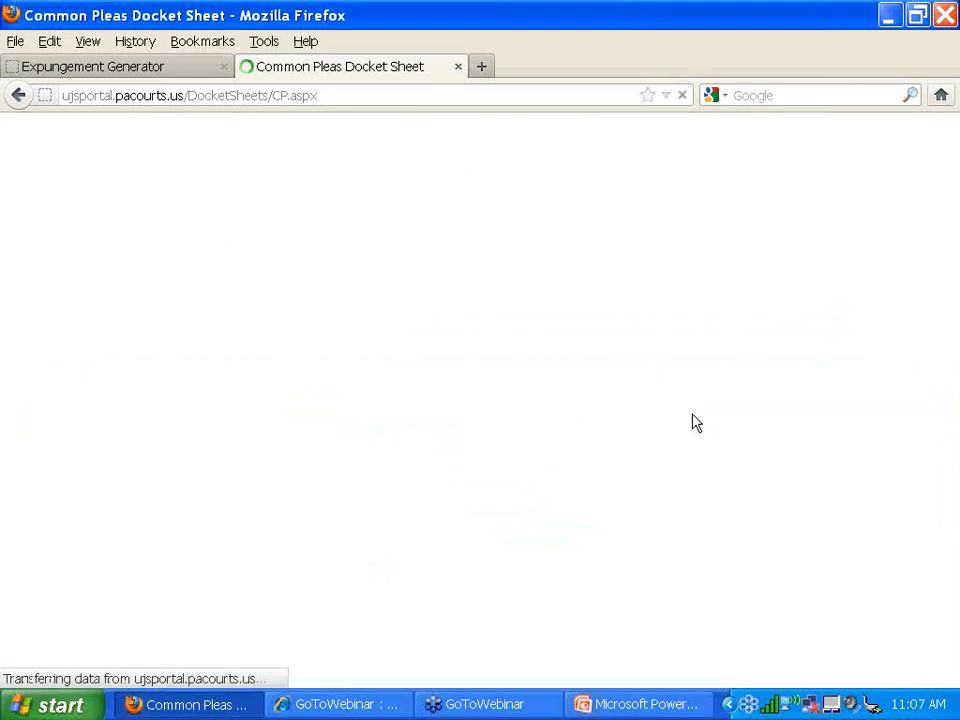
scroll(692, 420, down, 6)
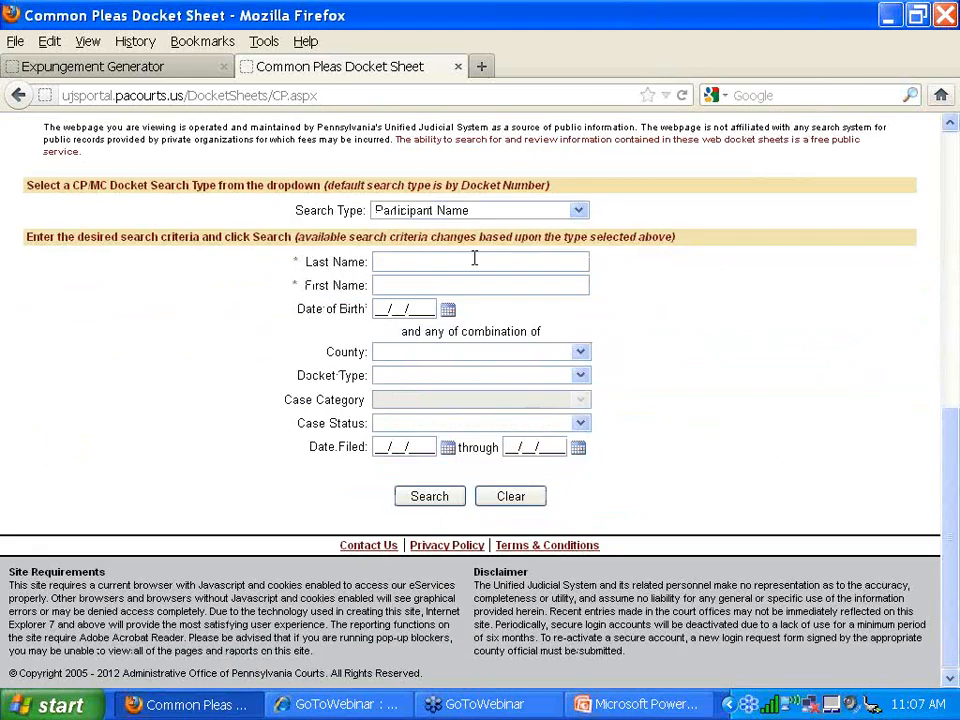
click(475, 261)
text(smitn)
key(Tab)
text(joh)
text(natho)
text(an)
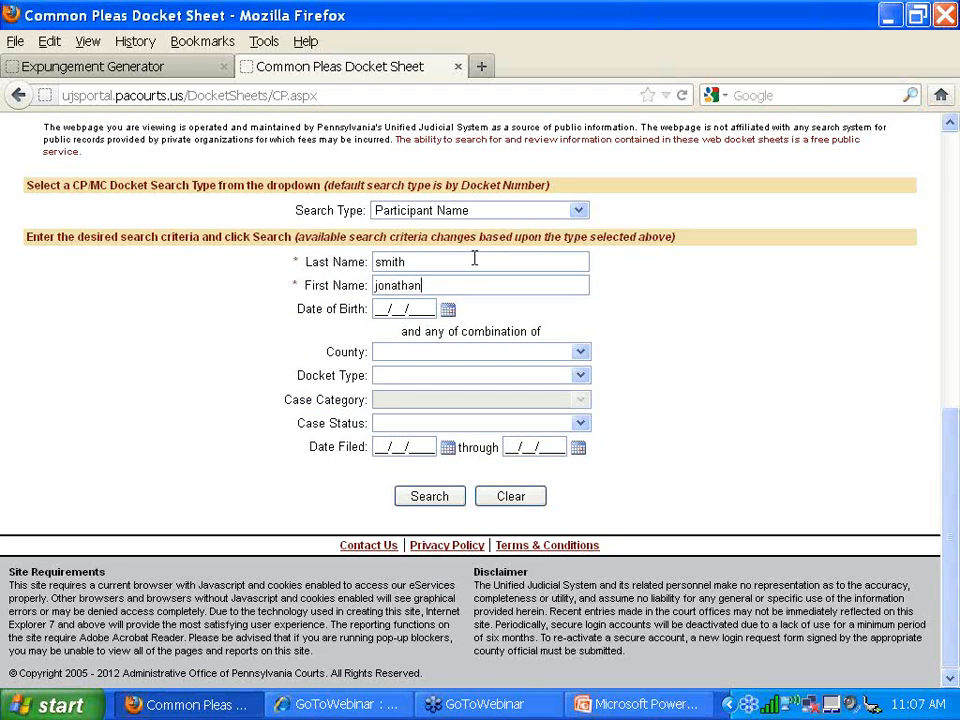
- Limit the search to Allegheny County and Closed case status, and run it
click(383, 356)
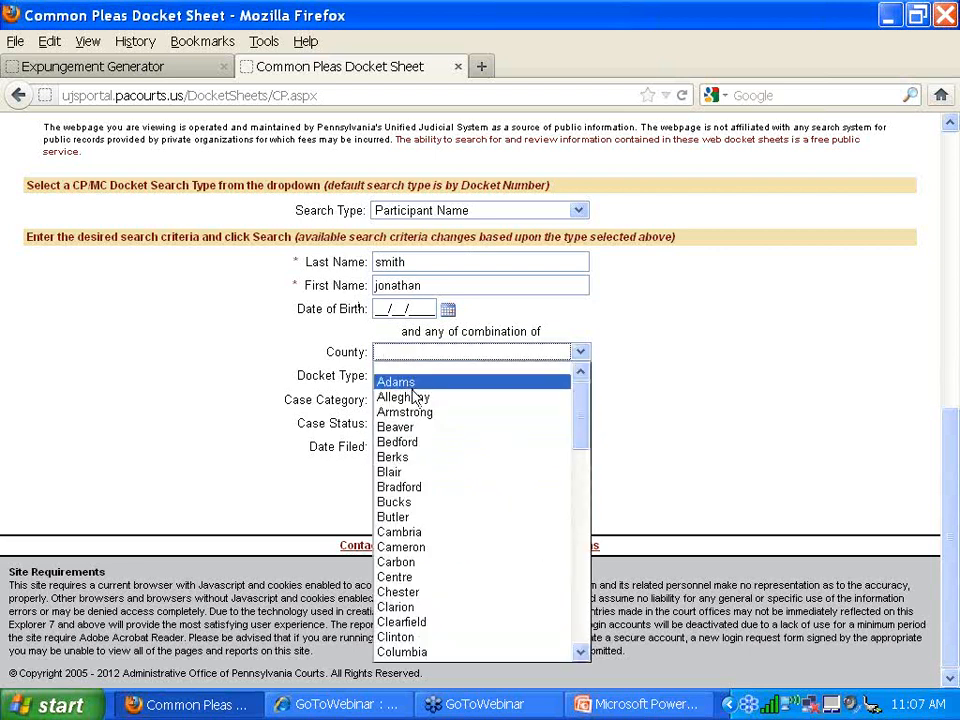
click(415, 398)
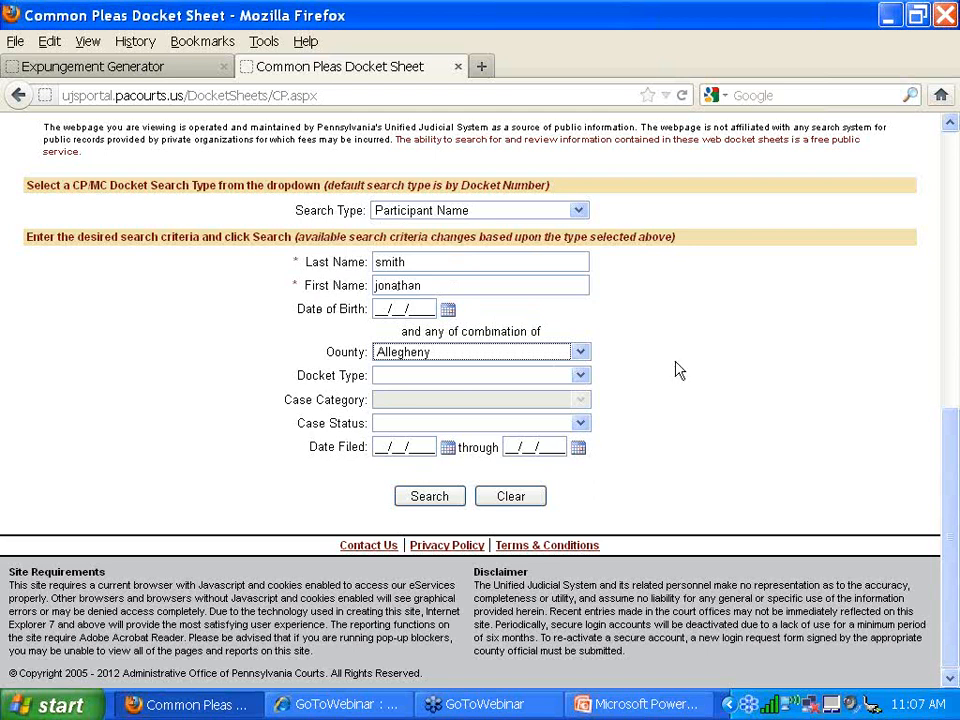
click(416, 380)
click(400, 391)
click(396, 425)
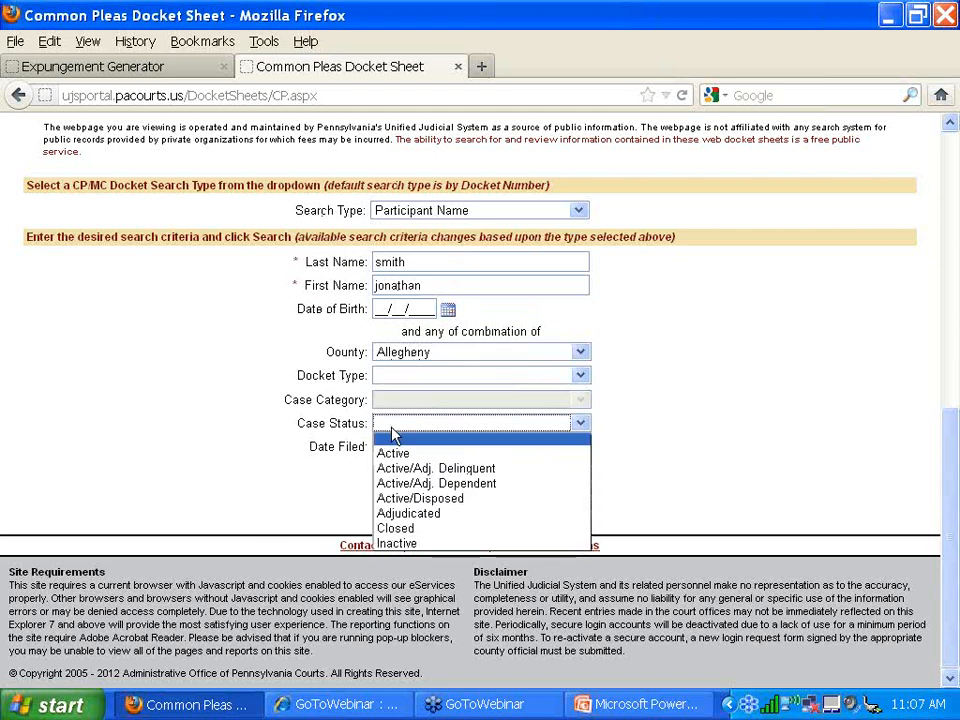
click(420, 528)
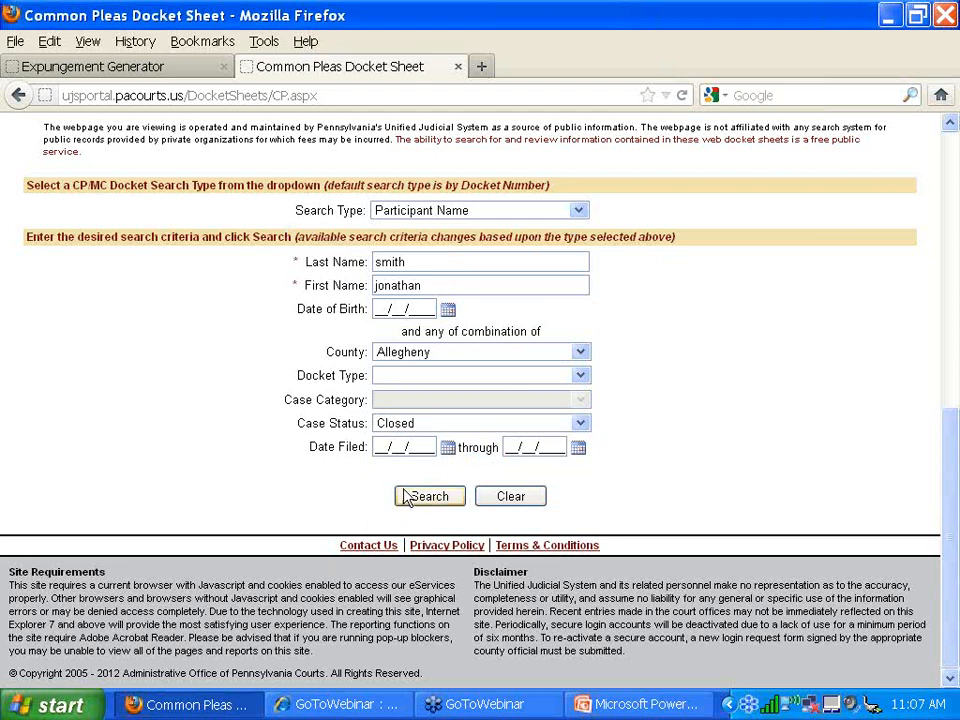
click(414, 496)
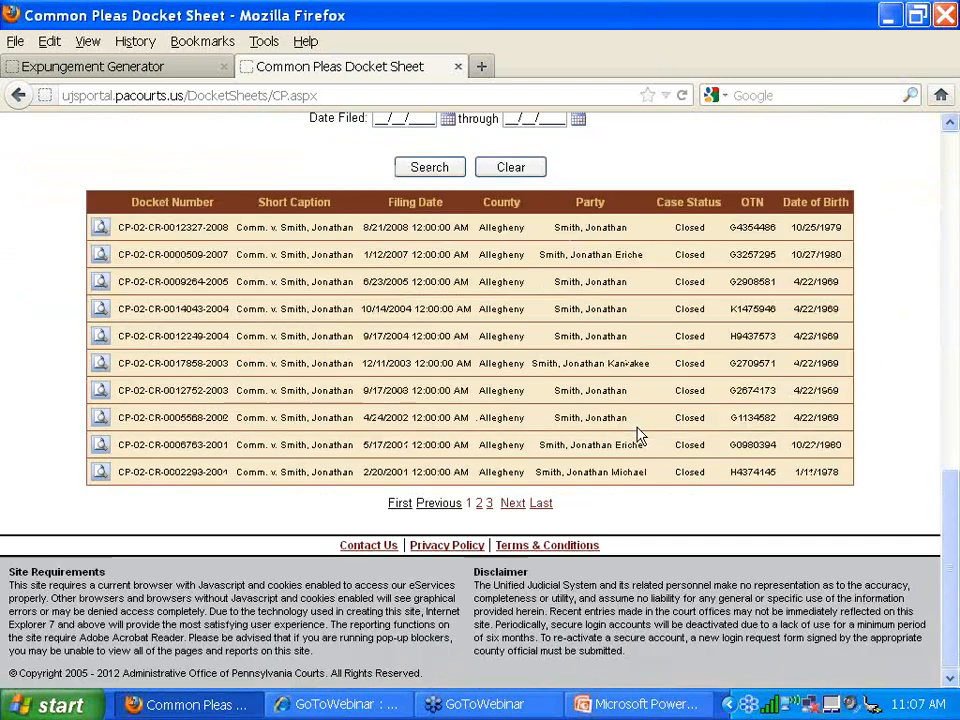
- Open three matching cases' docket sheets and one court summary in new tabs
mouse_move(97, 348)
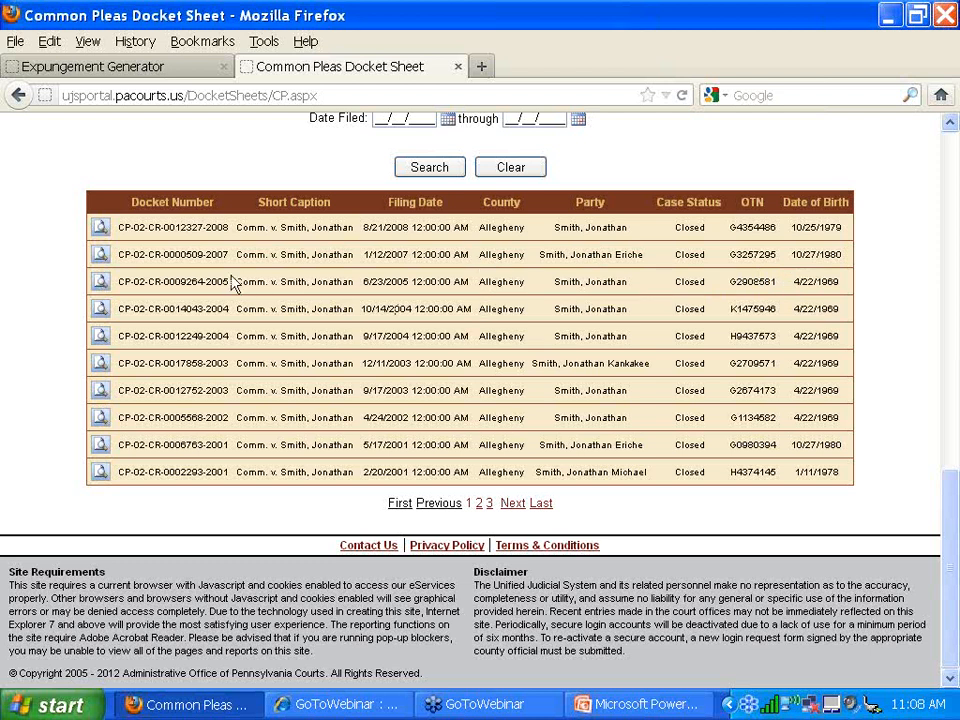
mouse_move(100, 281)
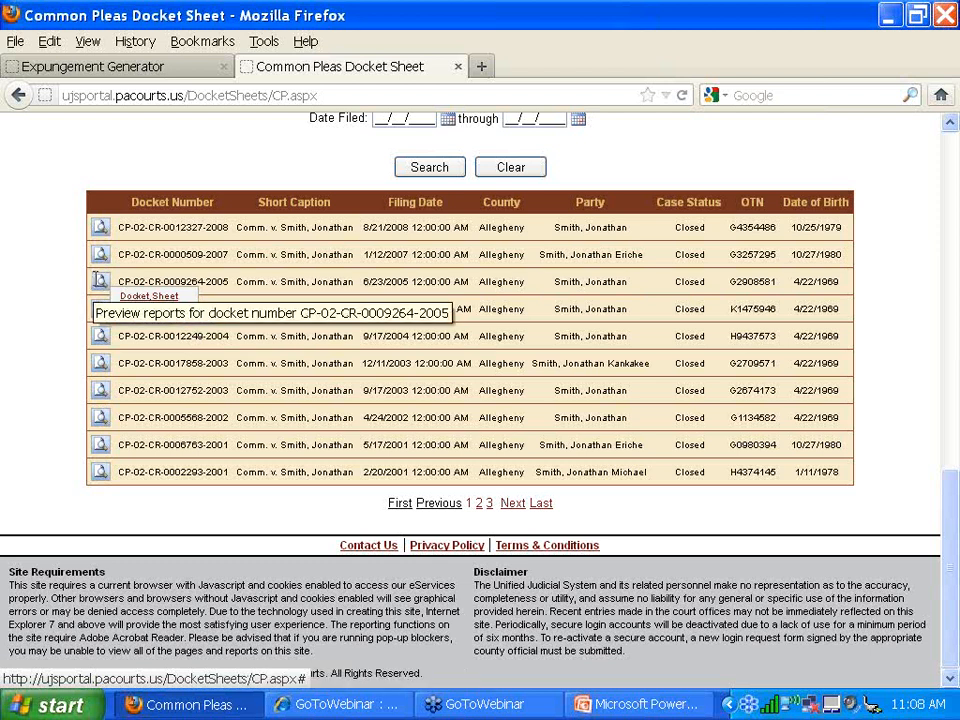
click(138, 298)
click(321, 70)
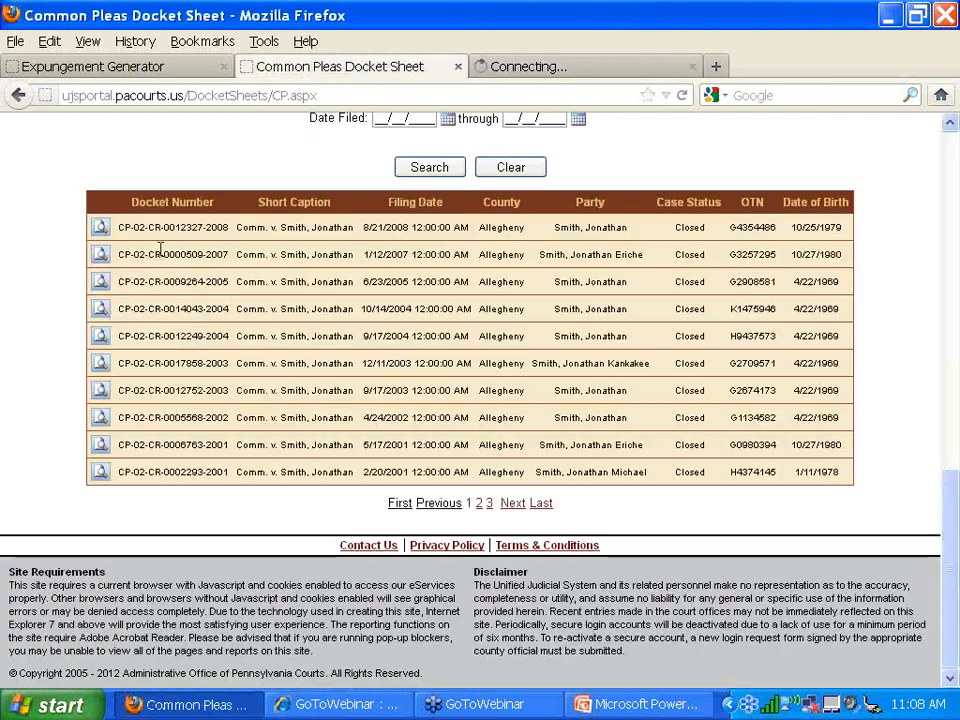
mouse_move(102, 310)
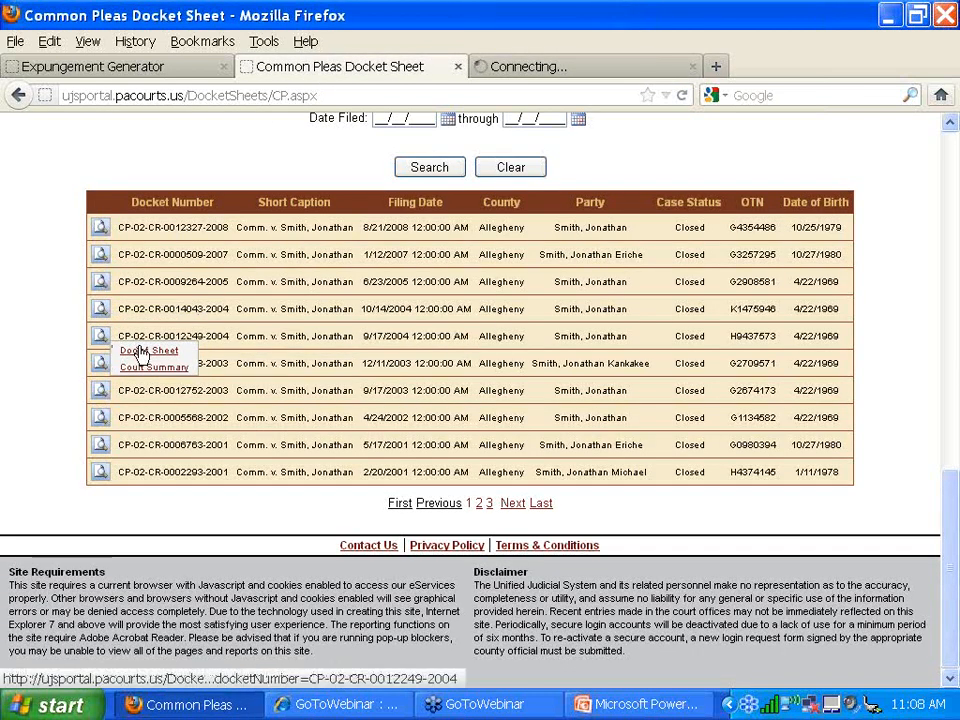
click(140, 351)
click(324, 66)
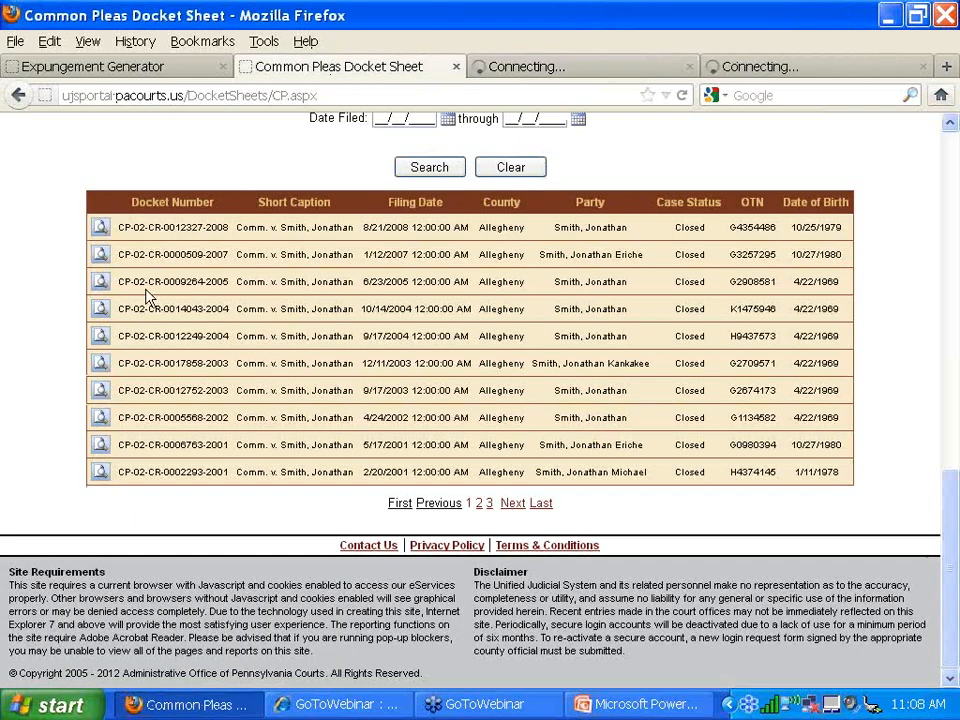
mouse_move(101, 390)
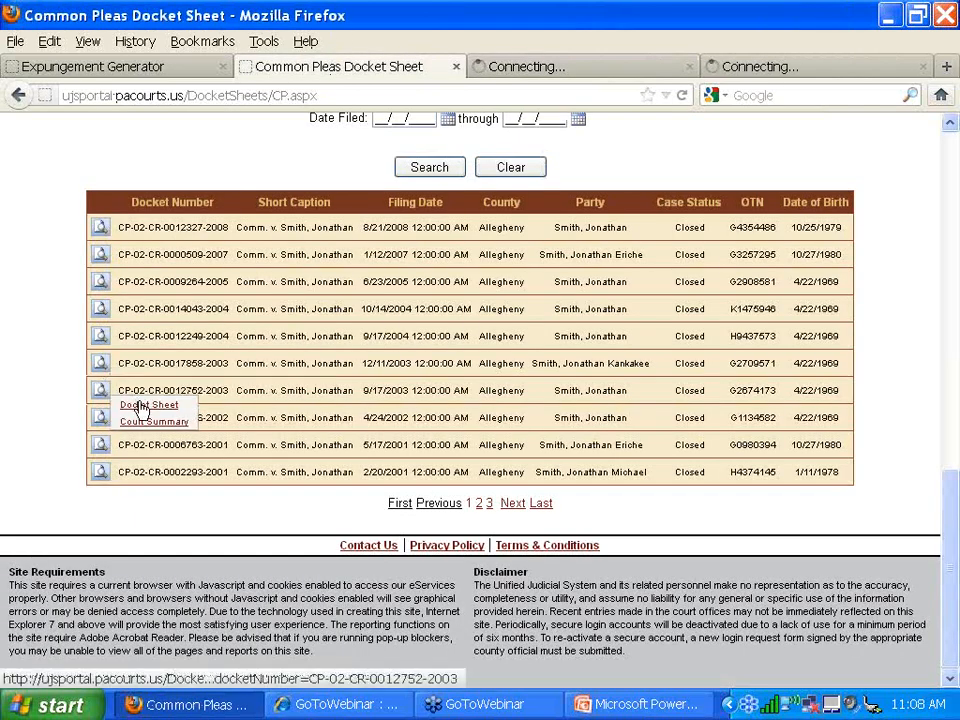
click(140, 406)
click(300, 69)
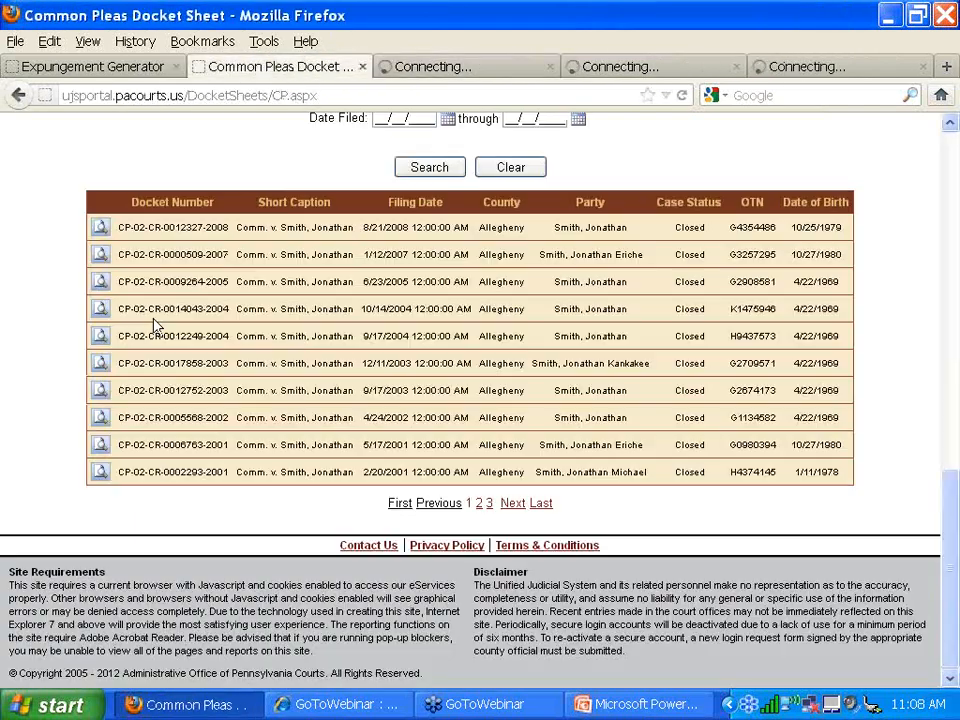
mouse_move(101, 308)
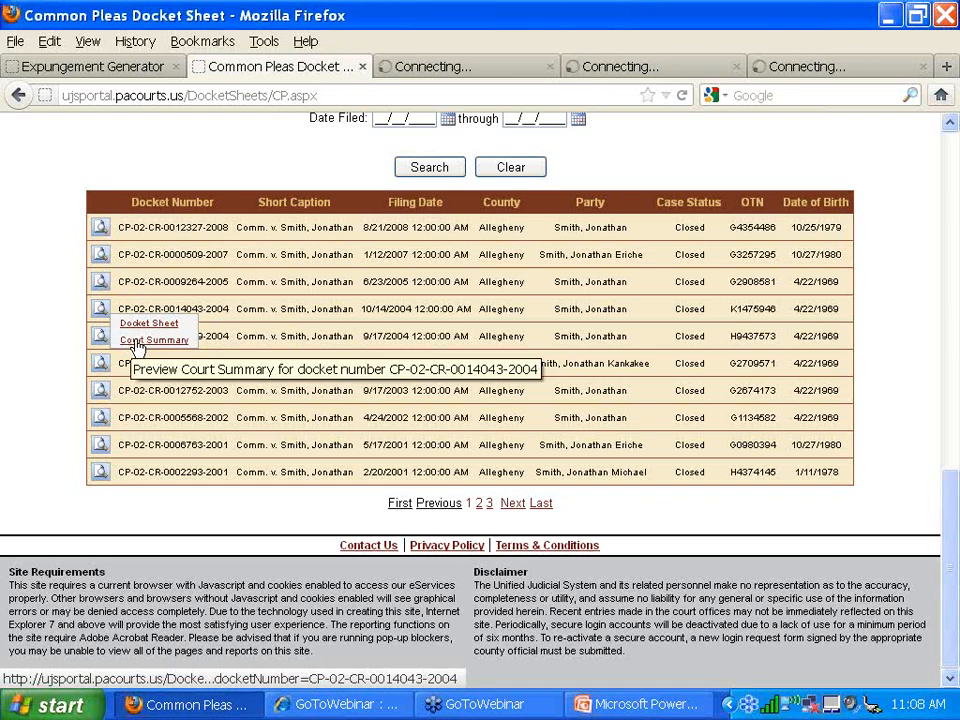
click(137, 342)
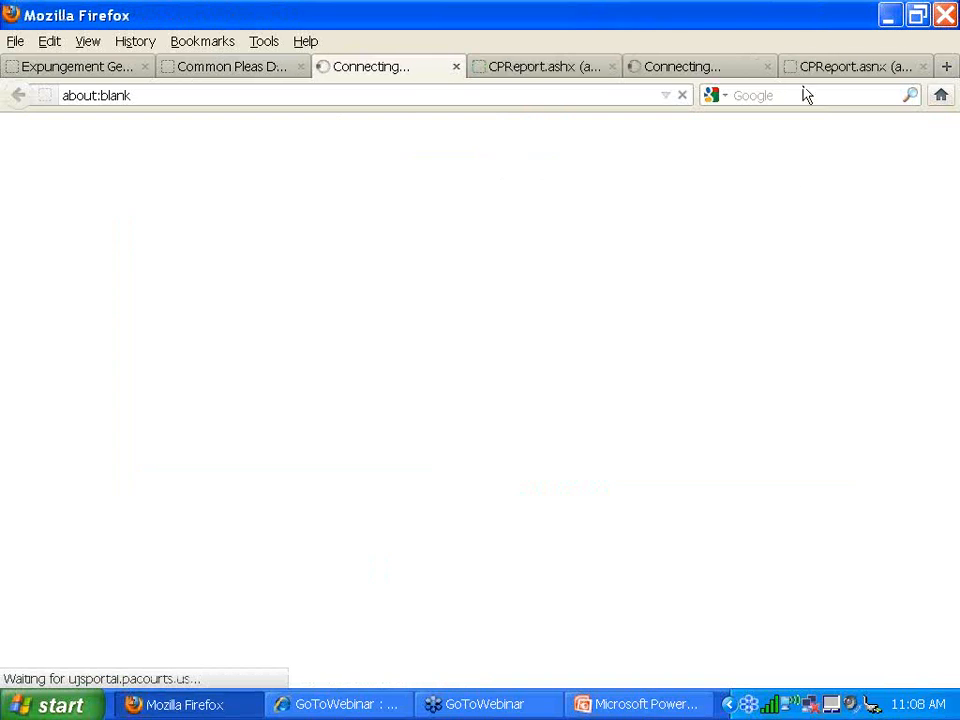
- Scroll a CPReport.ashx docket sheet to Disposition Sentencing/Penalties, then start saving a copy
click(835, 66)
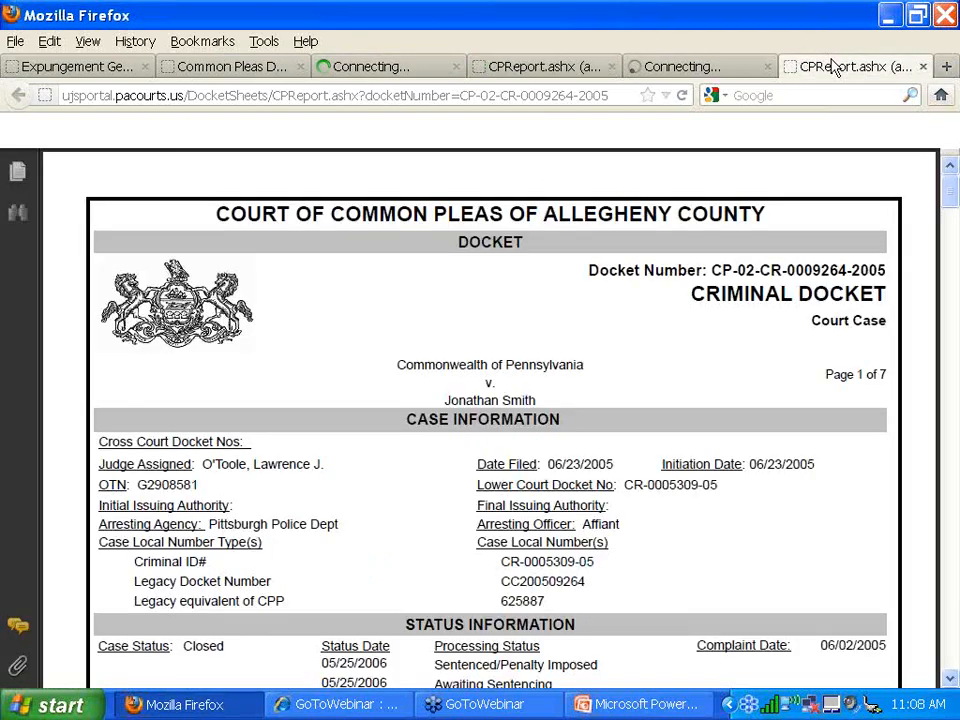
scroll(648, 455, down, 1)
scroll(648, 453, down, 5)
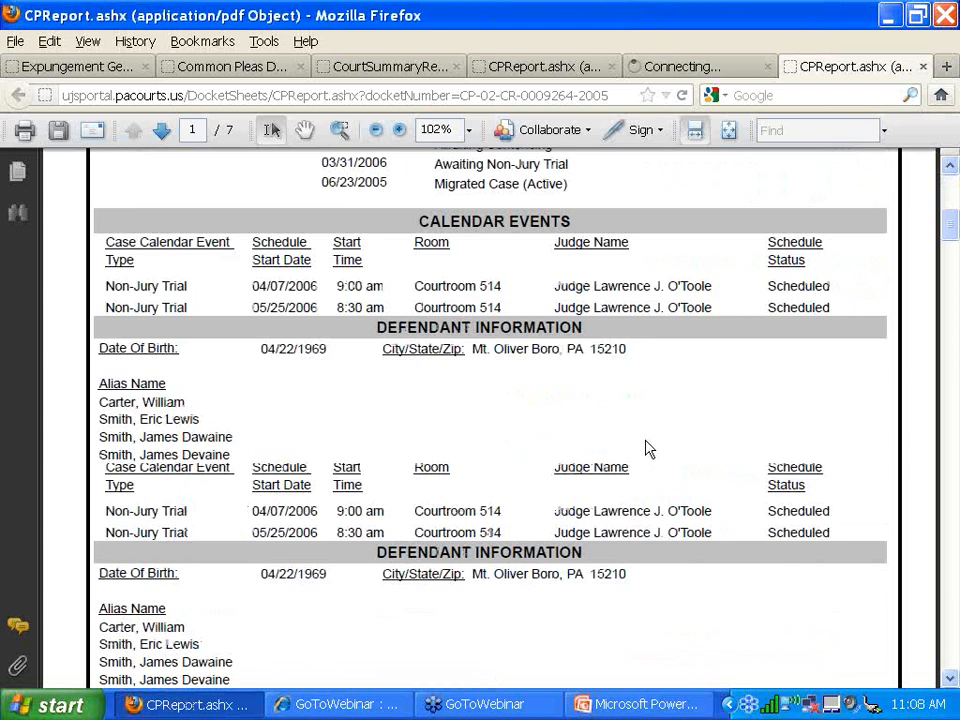
scroll(648, 450, down, 5)
scroll(647, 431, down, 5)
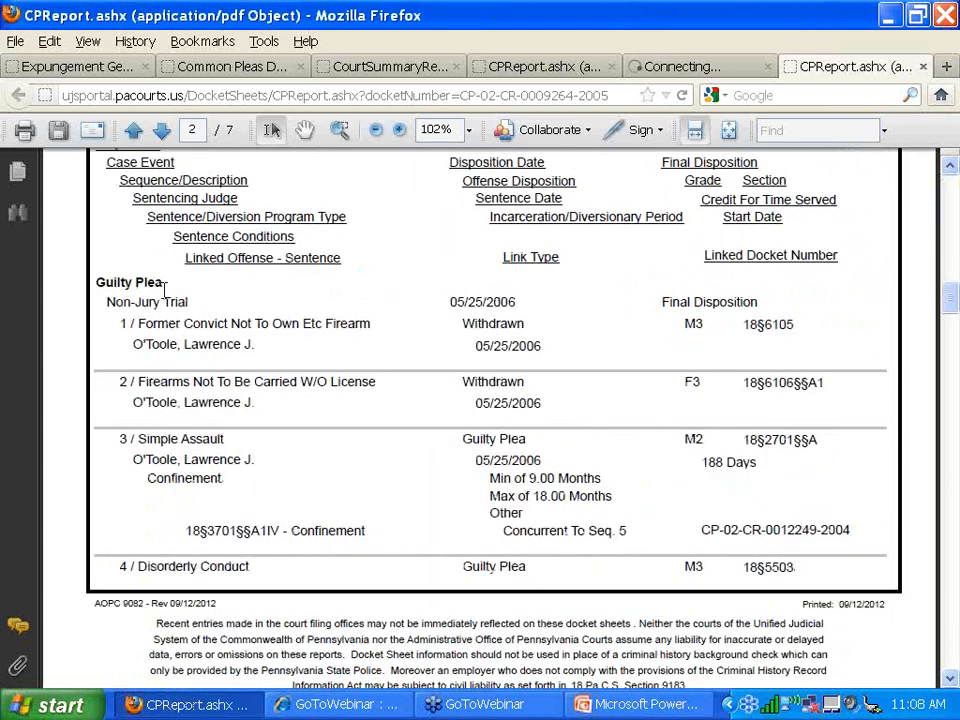
scroll(165, 288, down, 1)
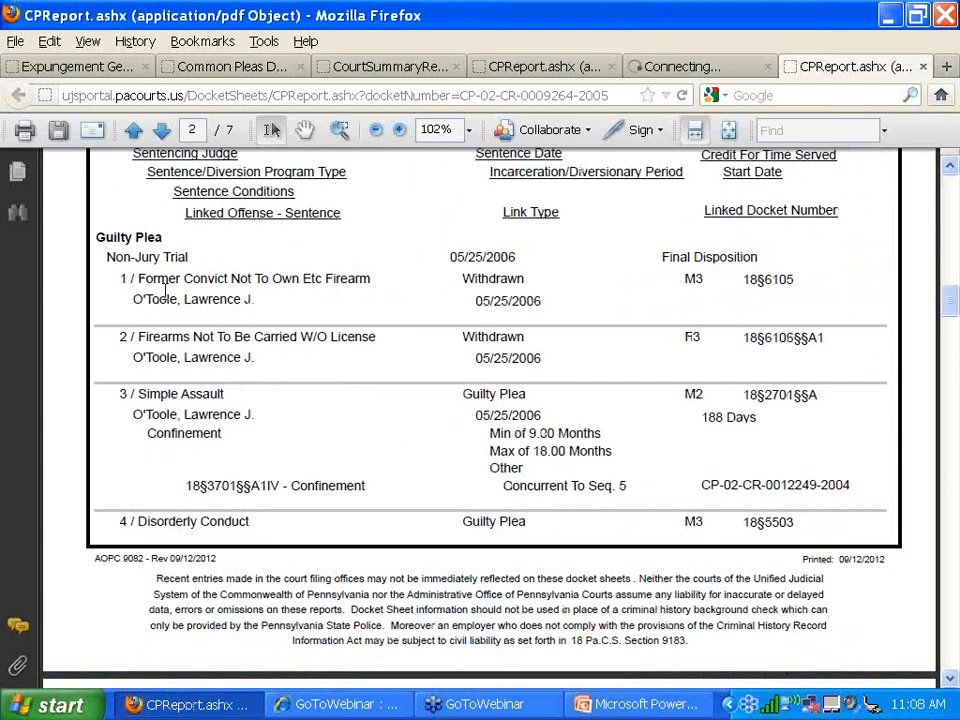
scroll(165, 290, down, 10)
scroll(170, 300, down, 3)
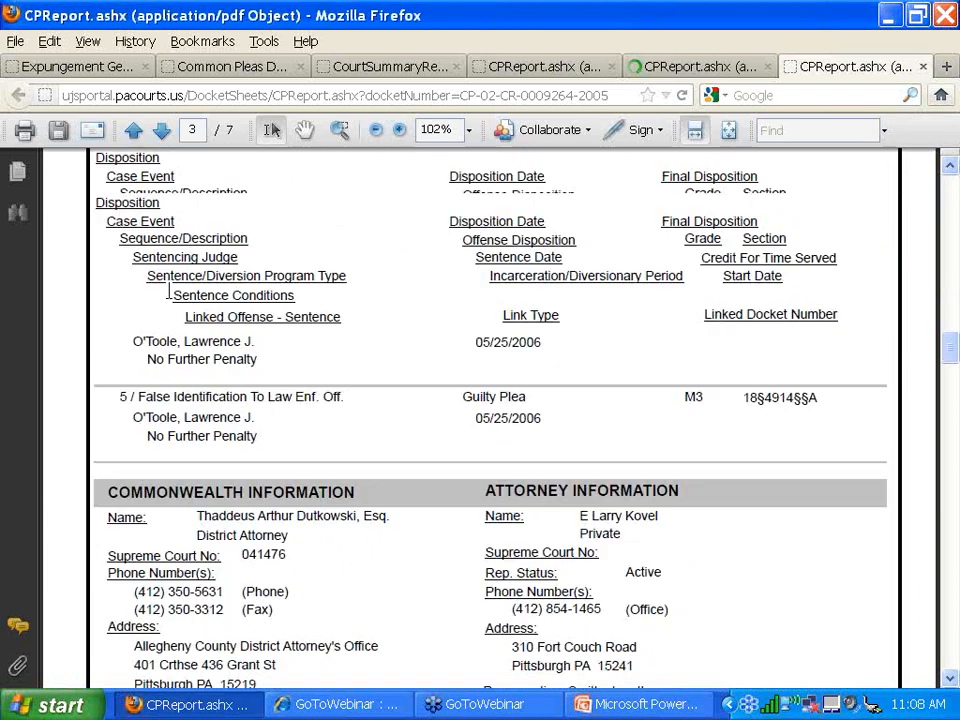
scroll(170, 300, up, 7)
scroll(180, 300, up, 10)
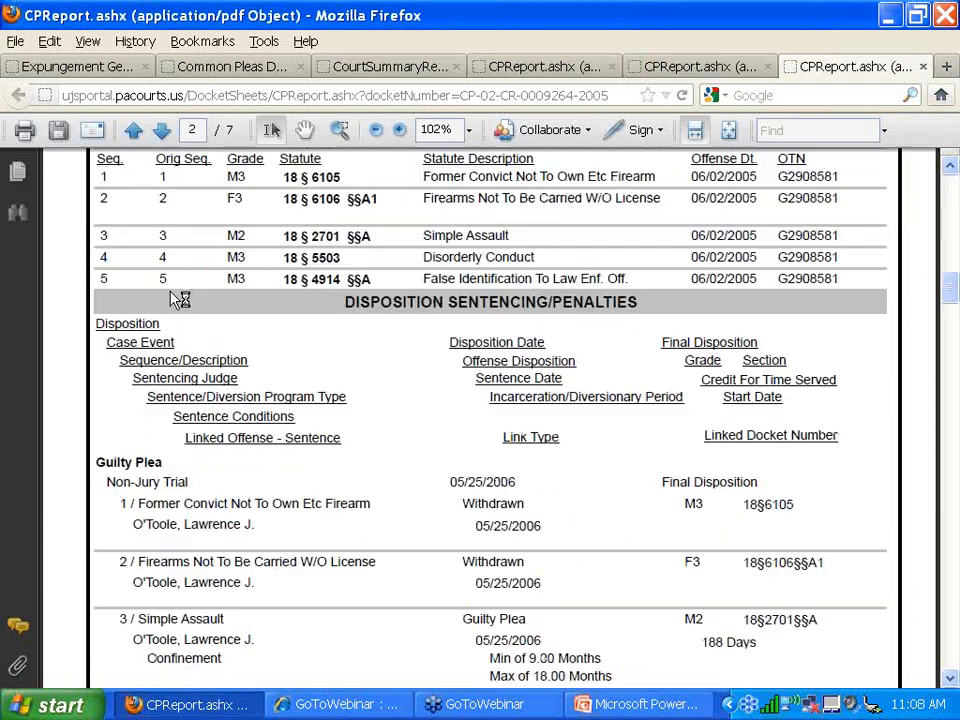
scroll(182, 300, down, 2)
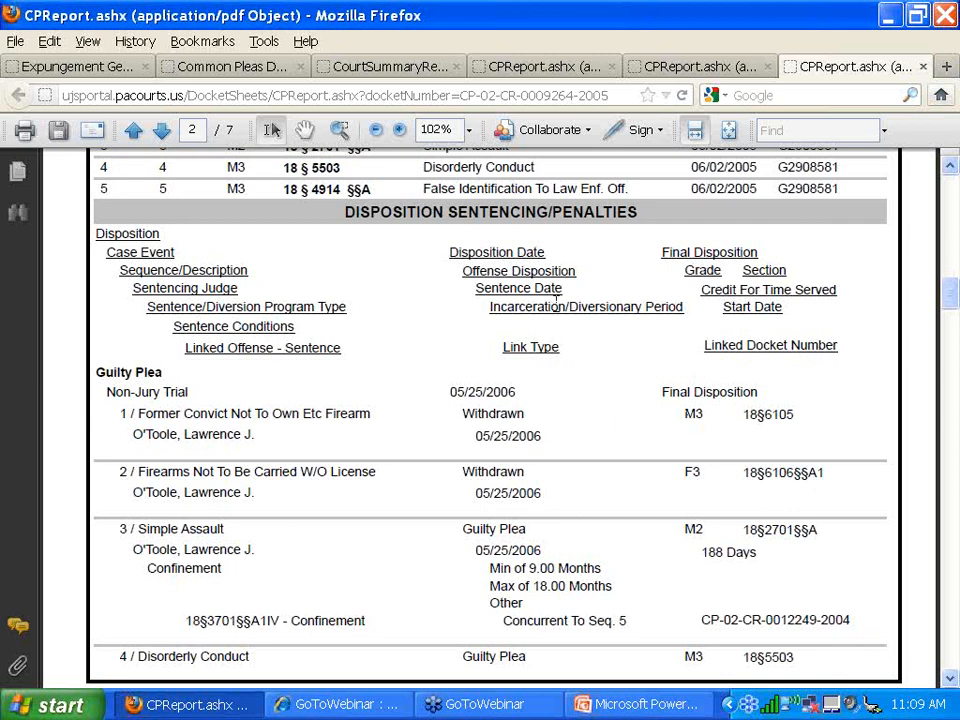
click(57, 132)
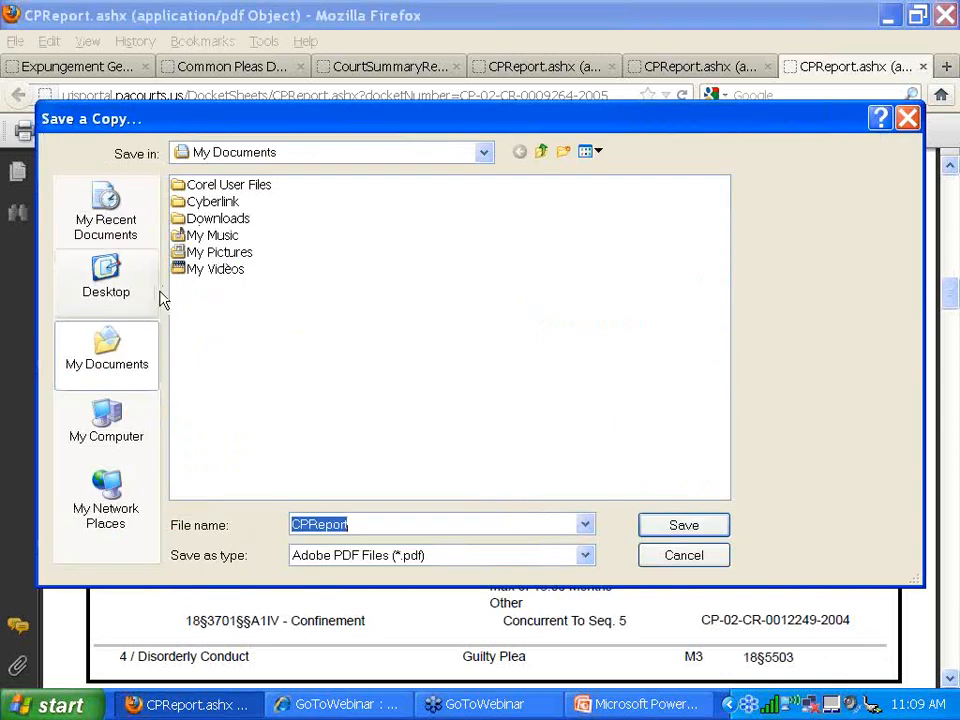
- Save the docket sheet into a new client-named folder on the Desktop and close its tab
click(140, 298)
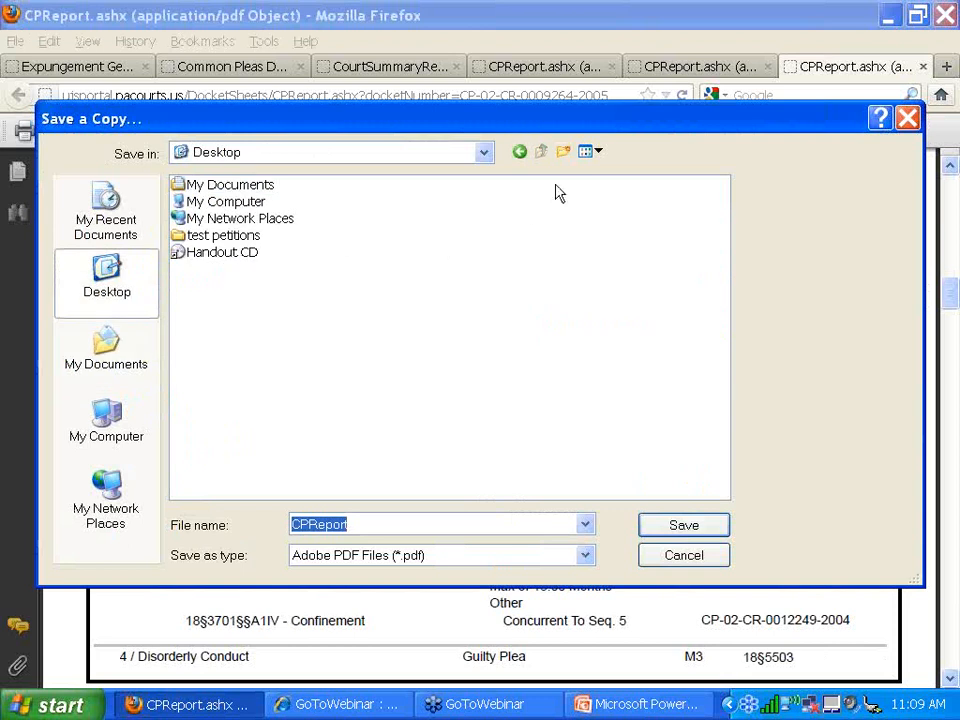
click(564, 153)
text(jon smith)
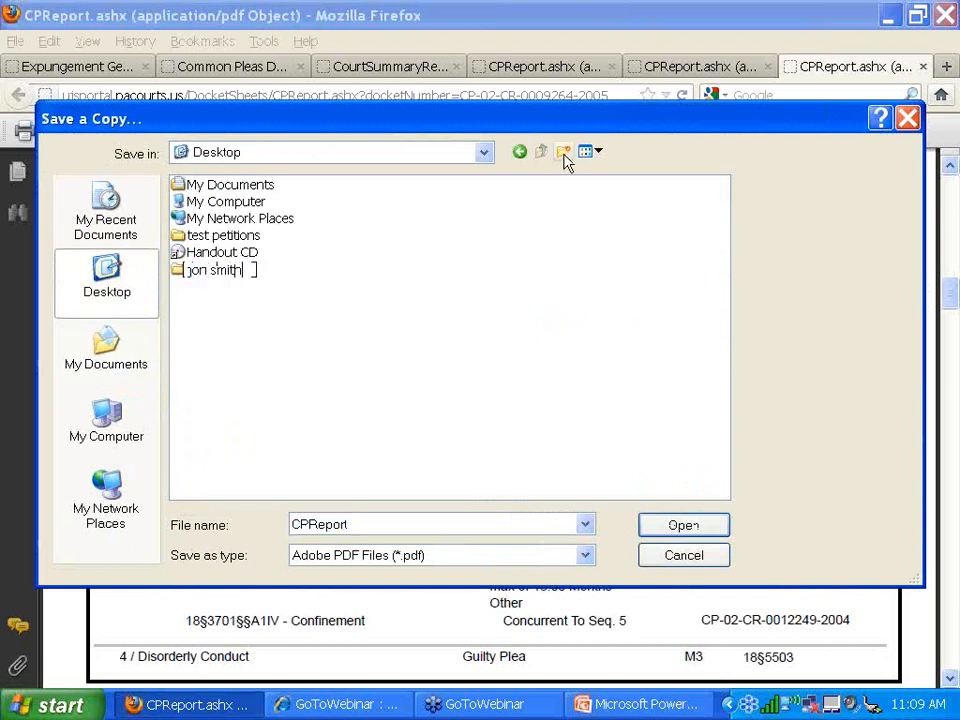
key(Return)
key(Return)
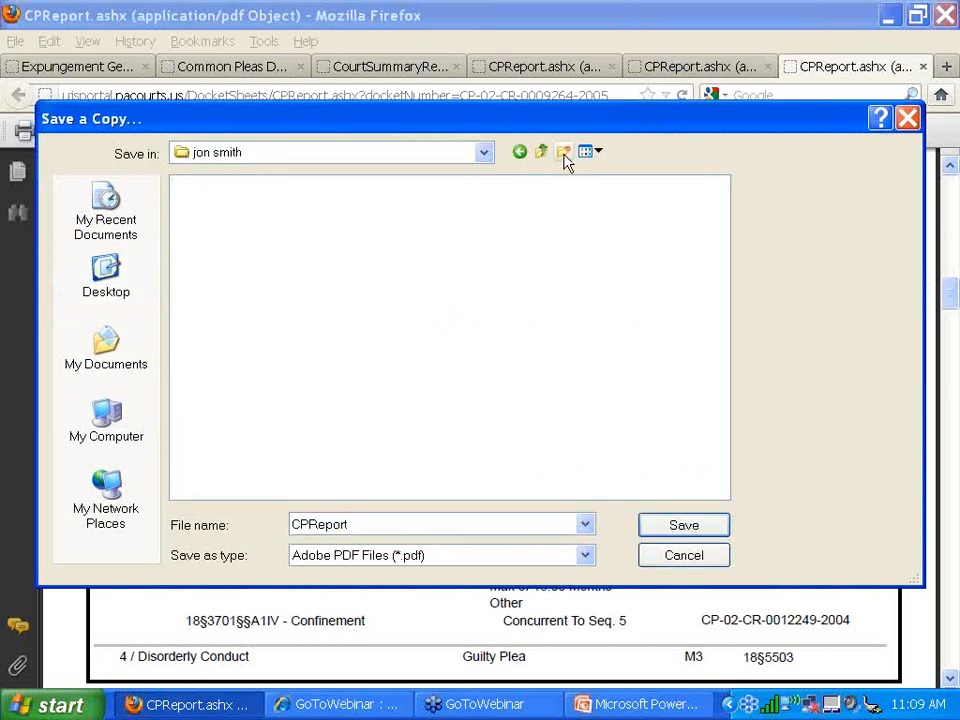
click(668, 528)
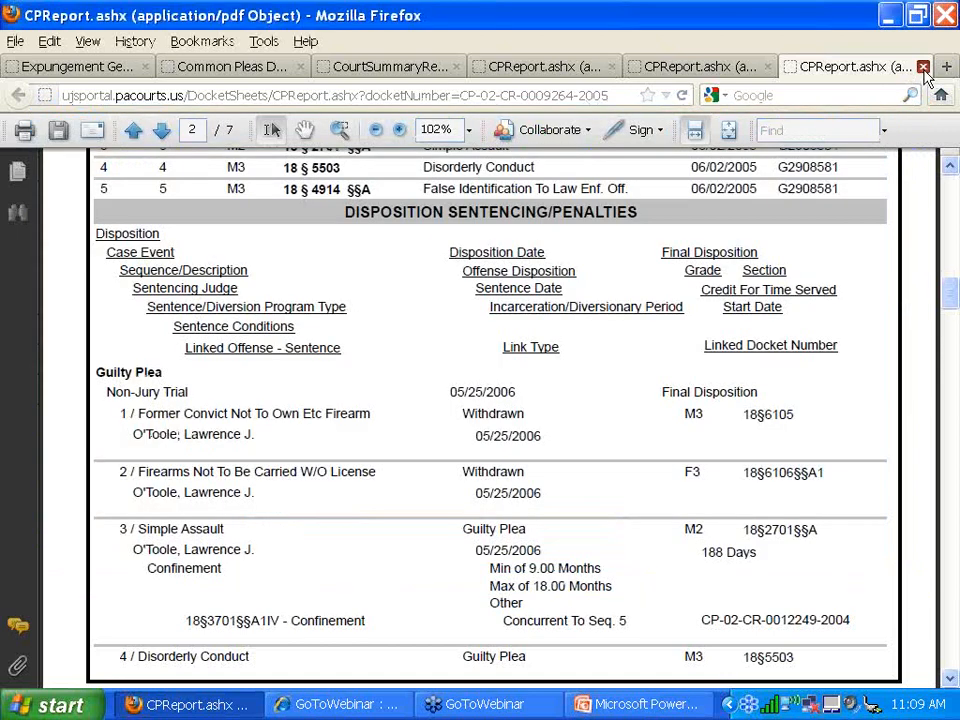
click(922, 66)
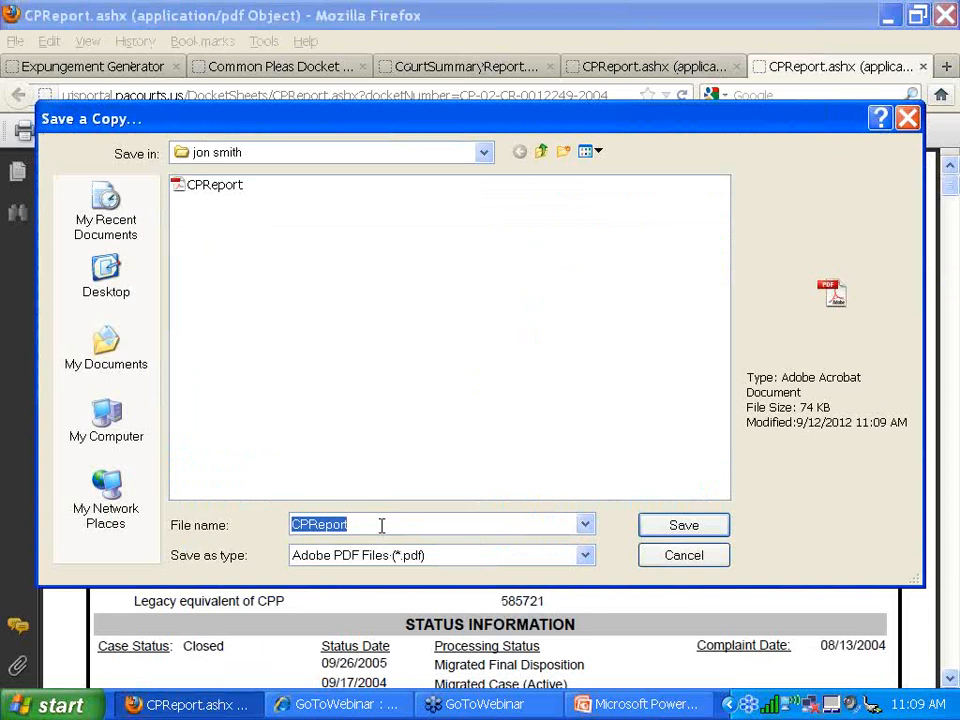
- Save the next two docket sheets as CPReport1 and CPReport2, closing each tab
click(381, 525)
text(1)
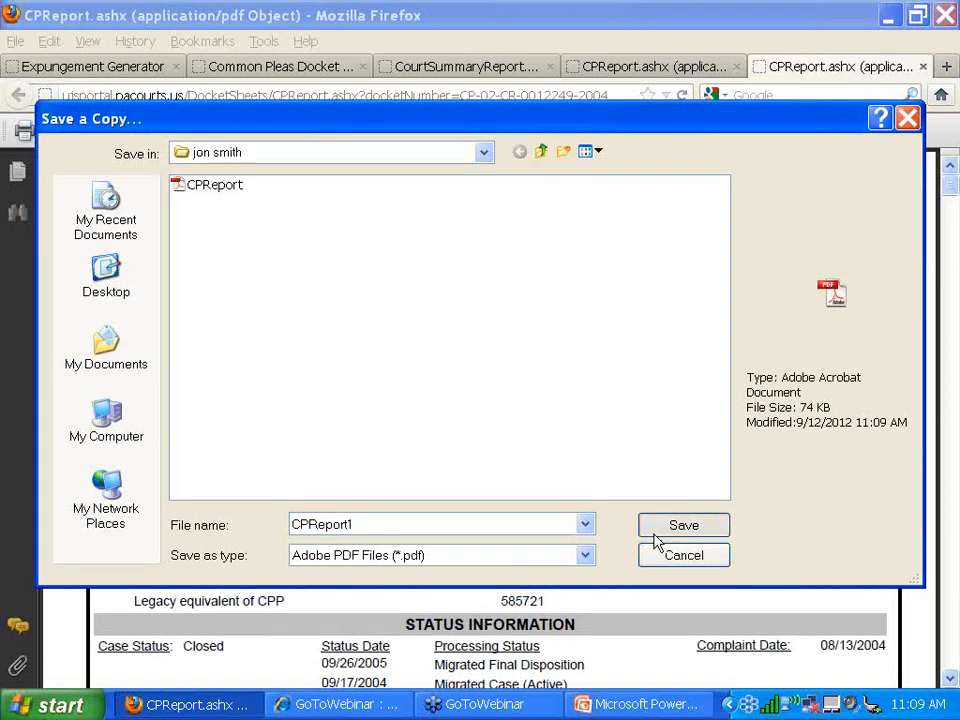
click(658, 546)
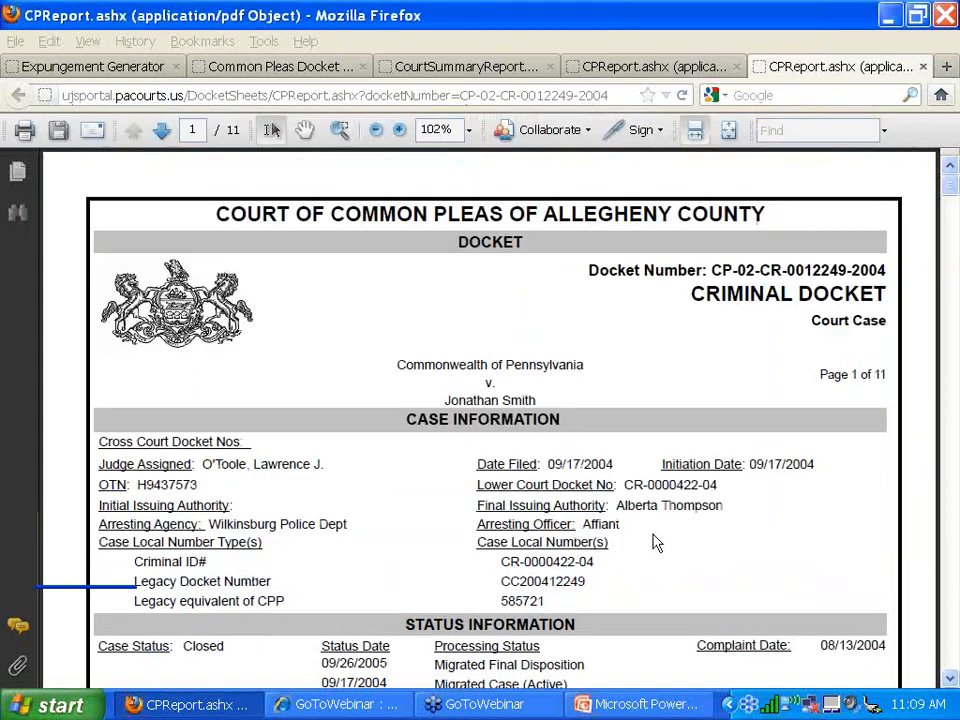
click(922, 66)
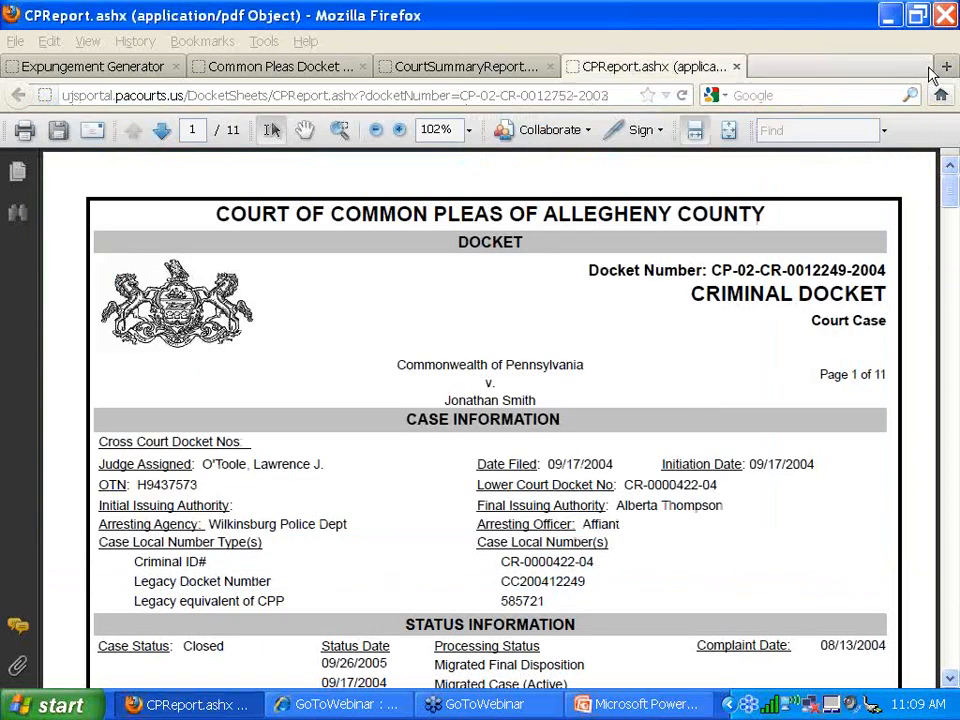
click(58, 130)
text(2)
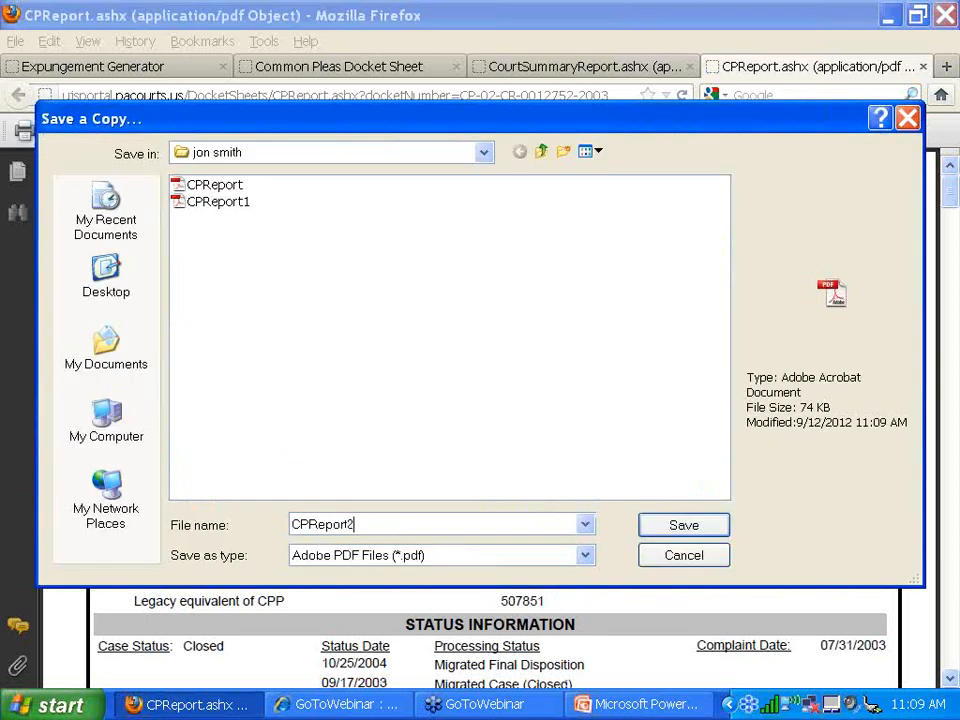
click(654, 536)
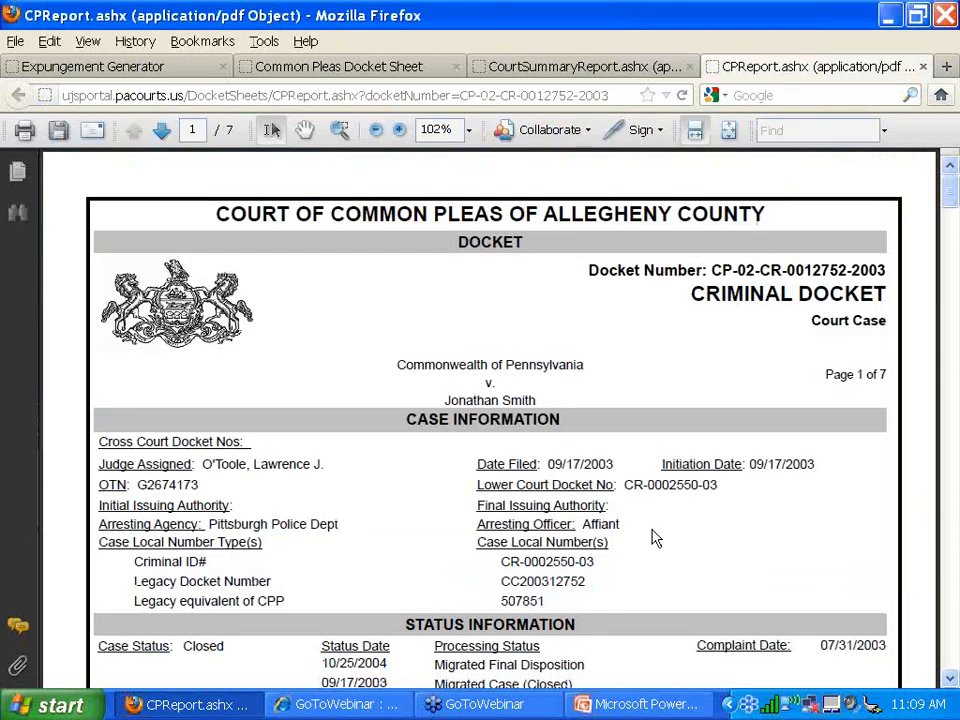
click(923, 67)
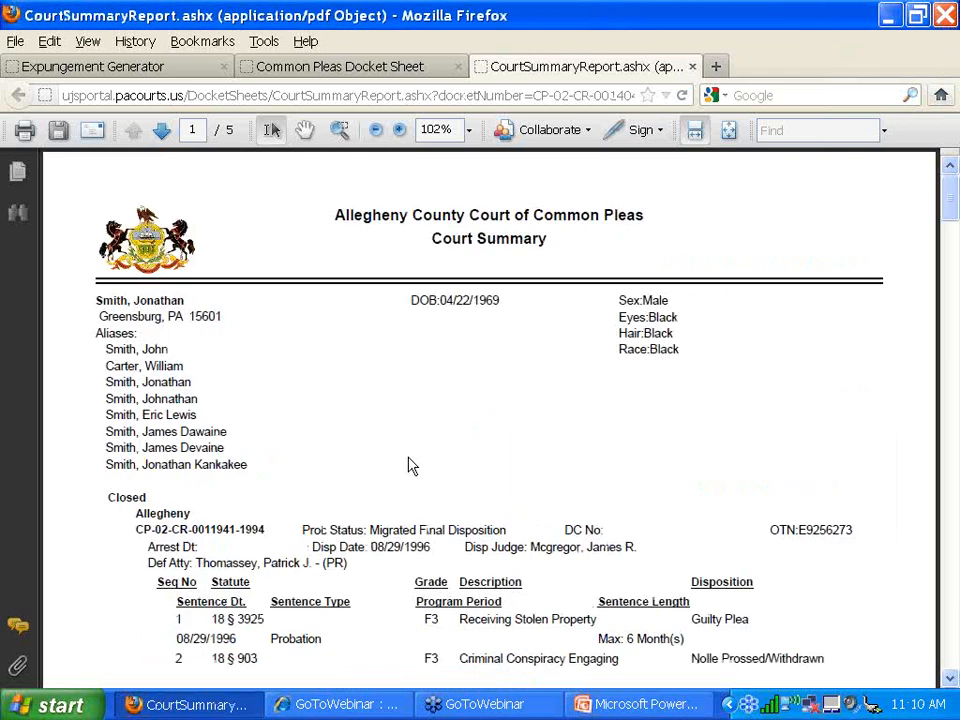
- Scroll through the Court Summary's cases, save a copy under the default name, and close the tab
scroll(409, 464, down, 1)
scroll(246, 388, down, 2)
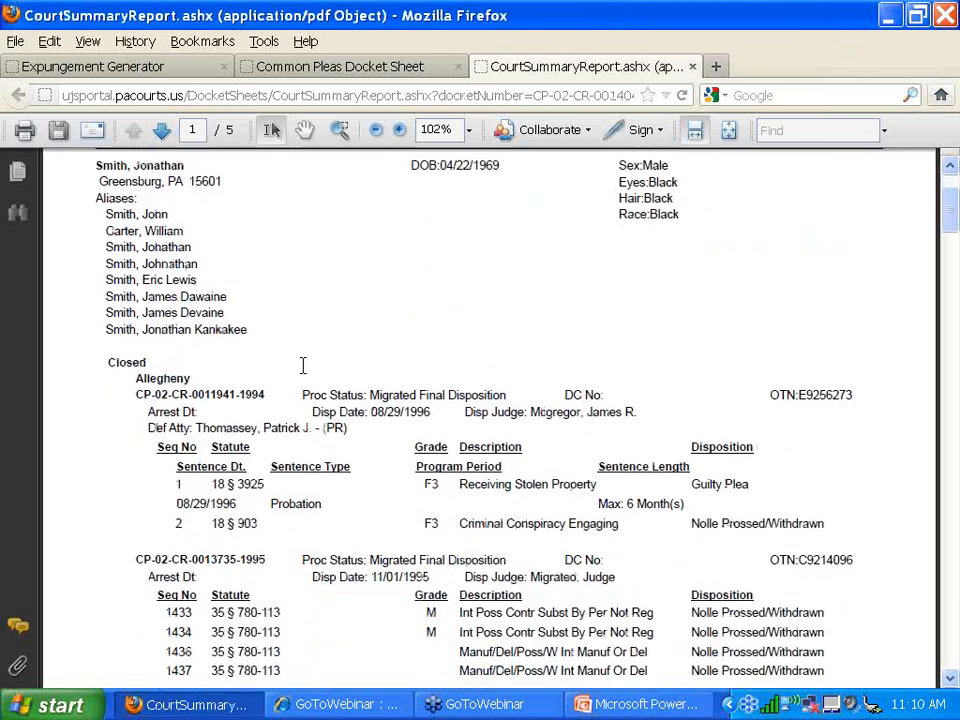
scroll(408, 546, down, 3)
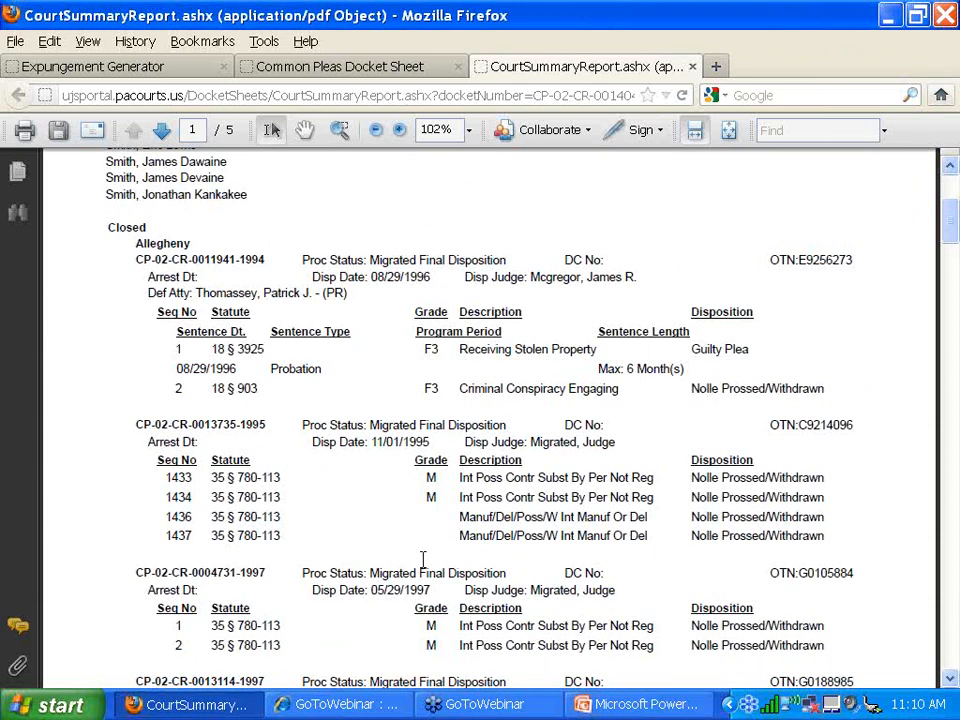
scroll(423, 559, down, 1)
scroll(426, 558, down, 2)
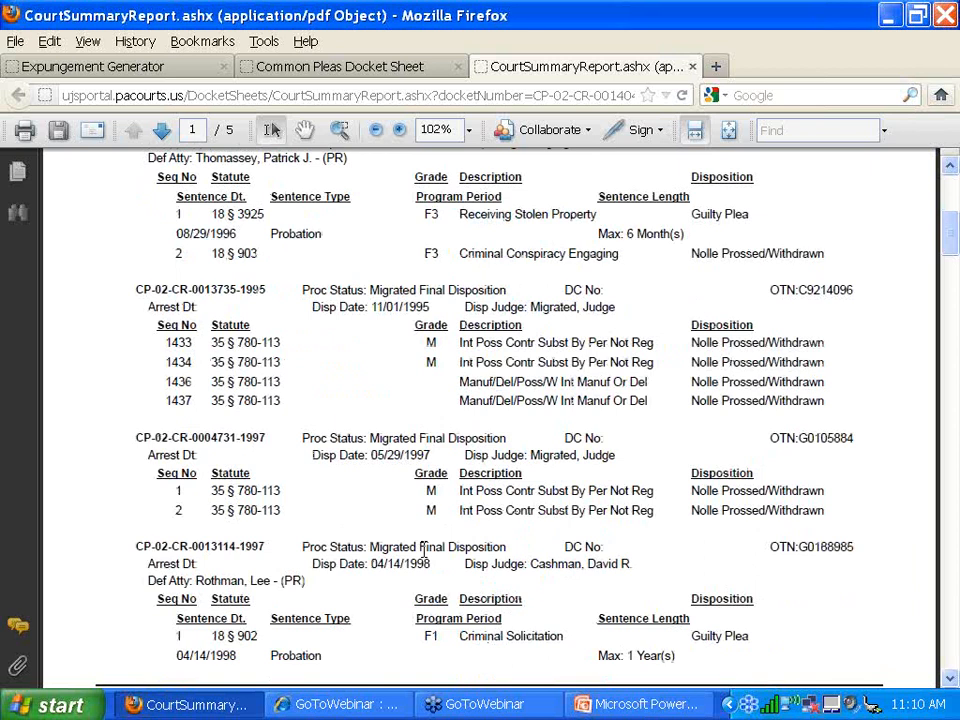
scroll(434, 553, up, 5)
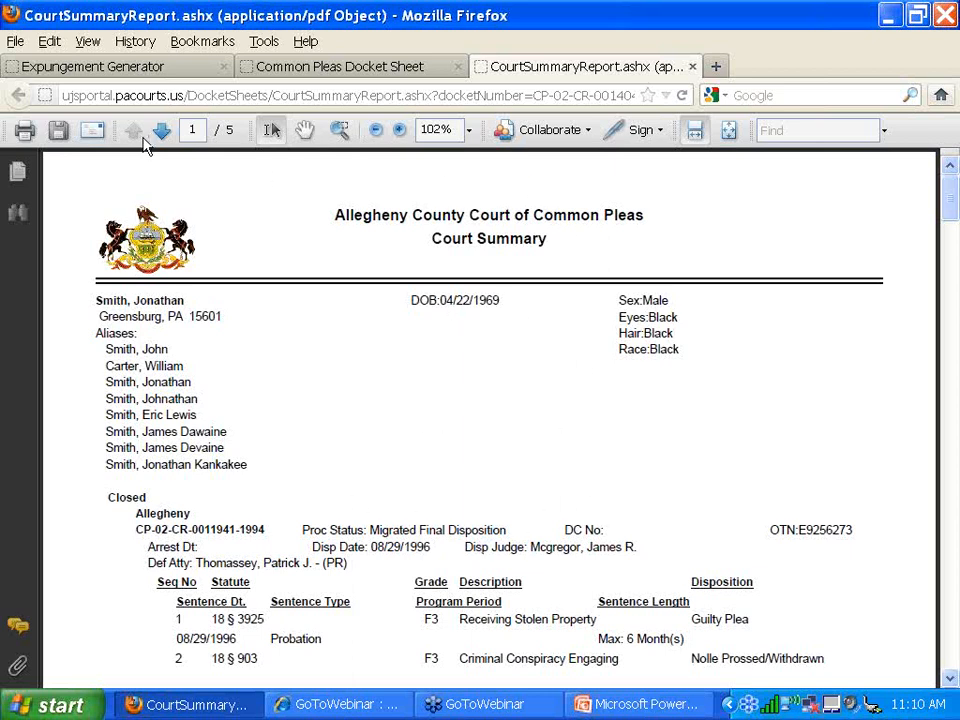
click(68, 128)
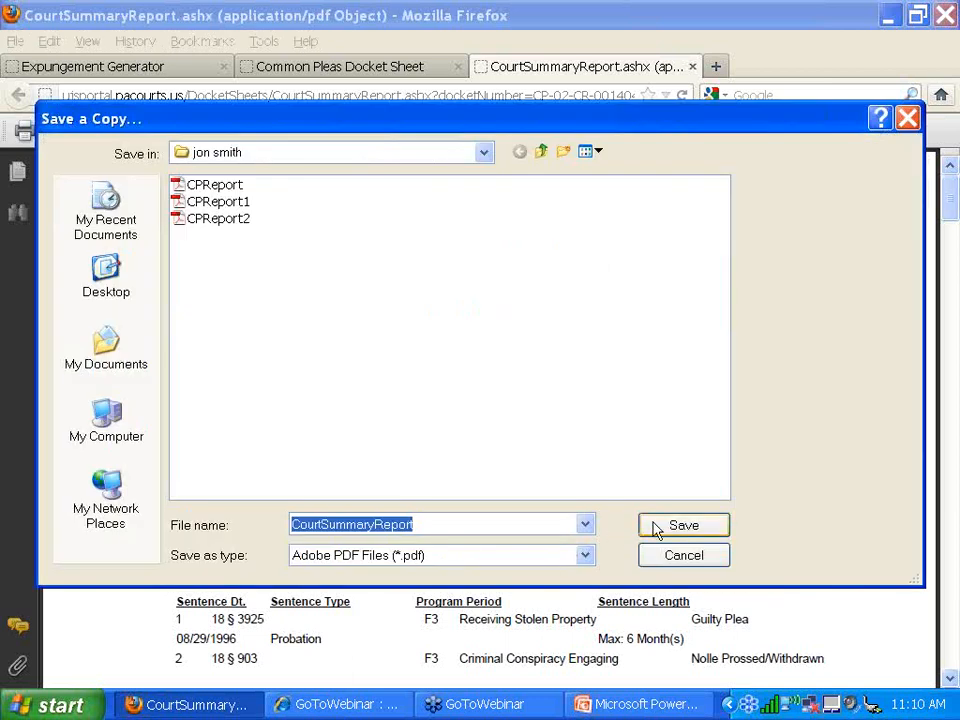
click(660, 524)
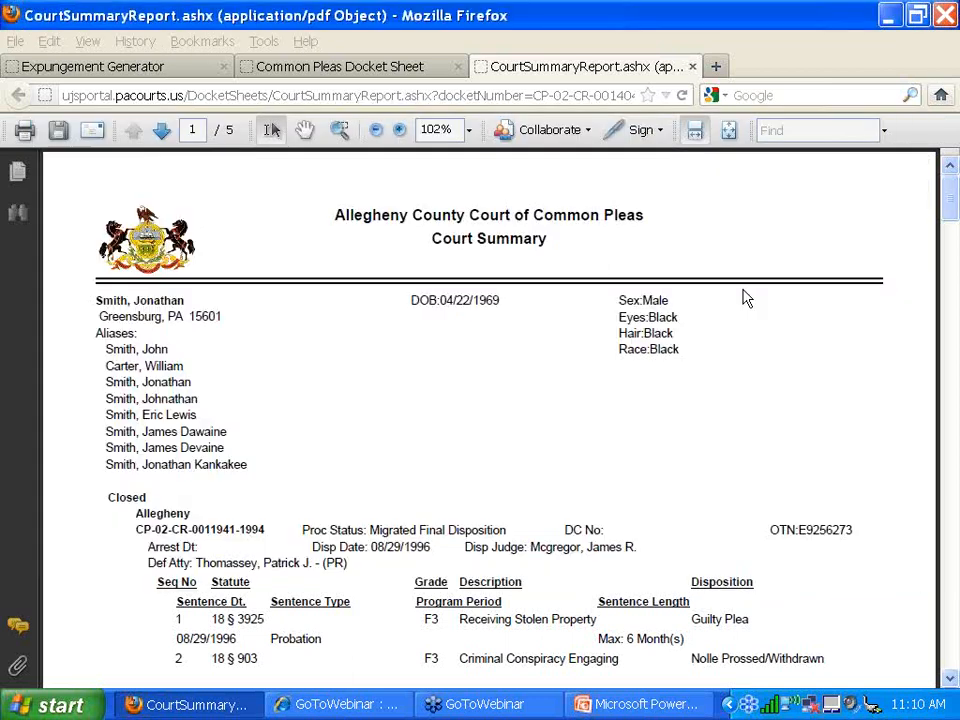
click(692, 67)
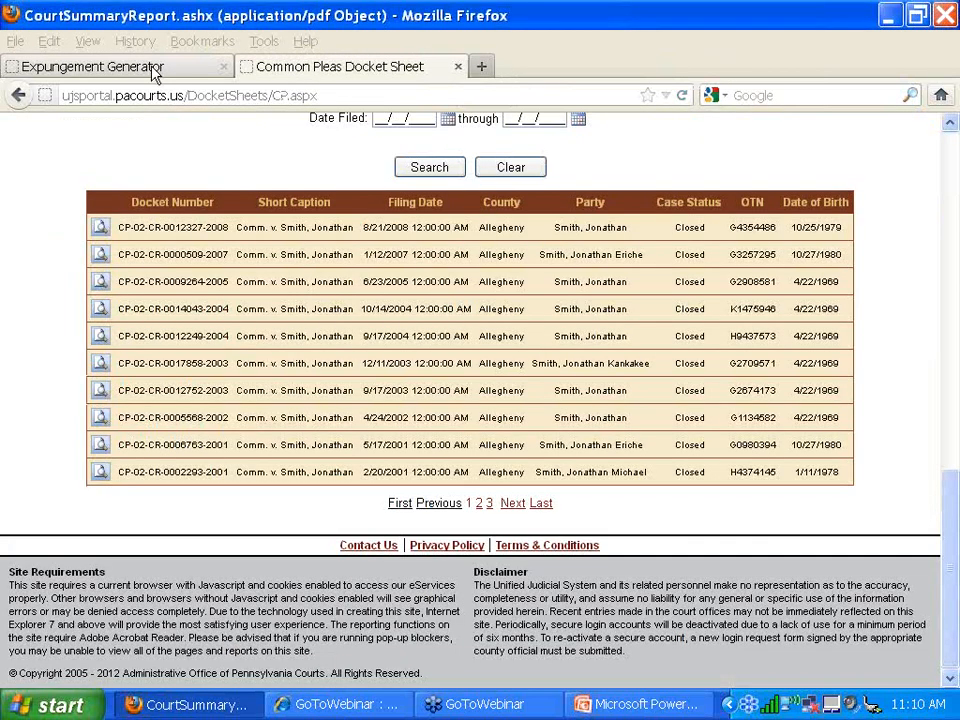
- Enter the client's first and last name, street address, city and state in the form
click(150, 67)
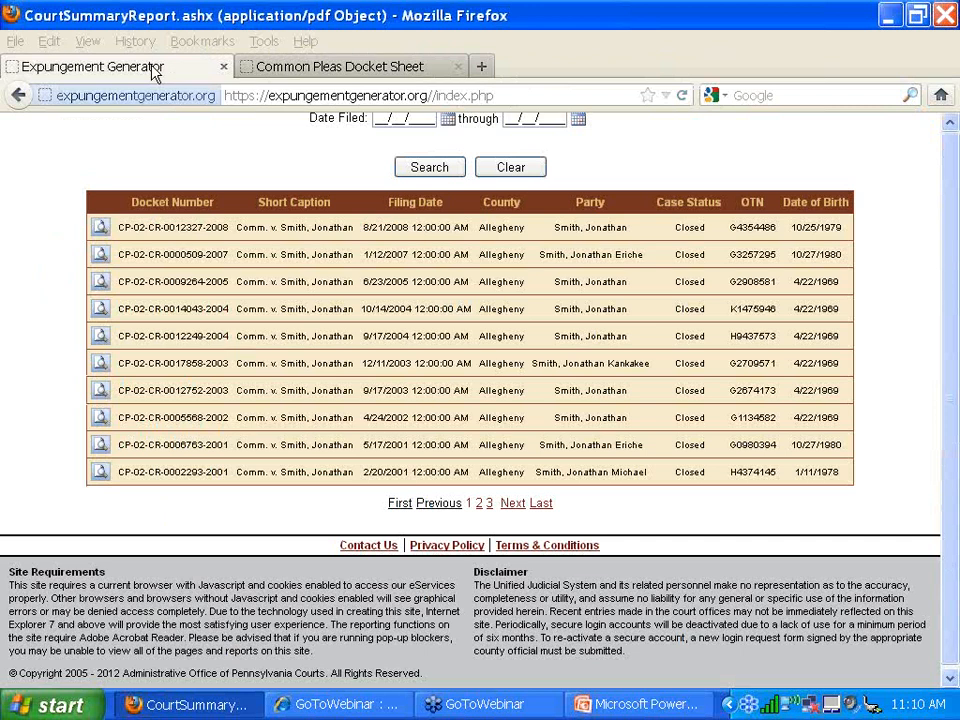
click(324, 184)
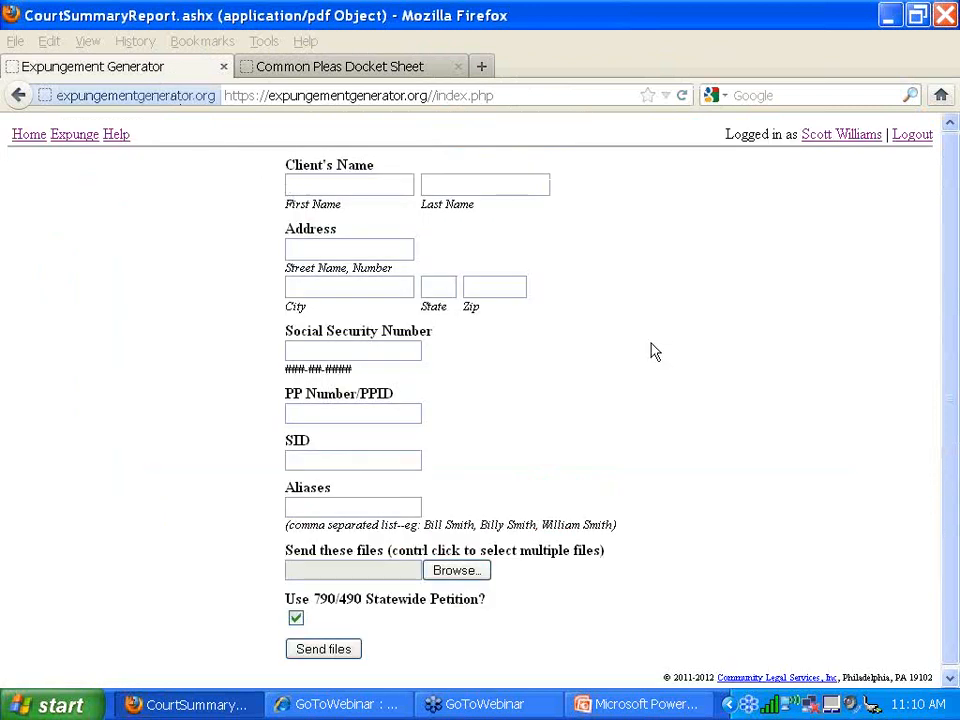
text(Jonathan)
key(Tab)
text(Smith)
key(Tab)
text(123 )
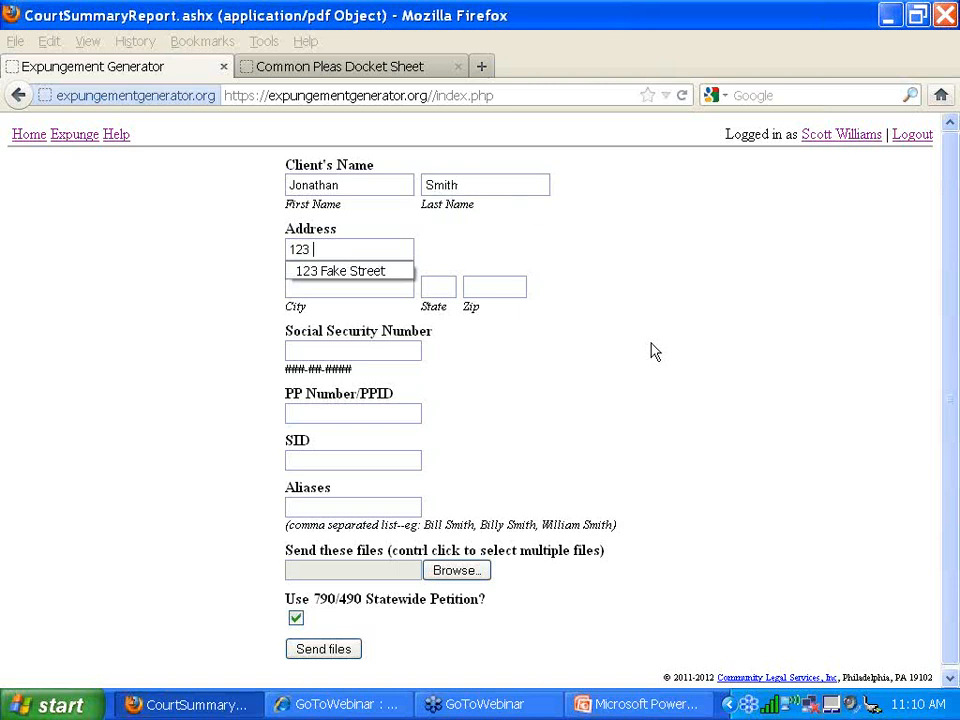
text(Fake St)
text(reet)
key(Tab)
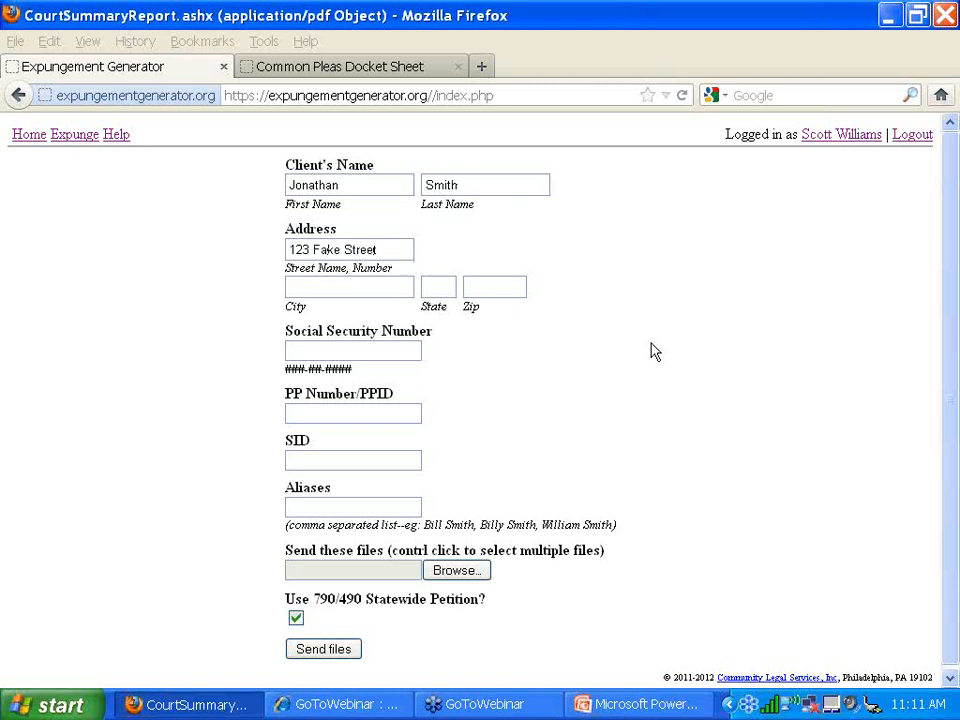
text(Pittsburgh)
key(Tab)
text(PA)
key(Tab)
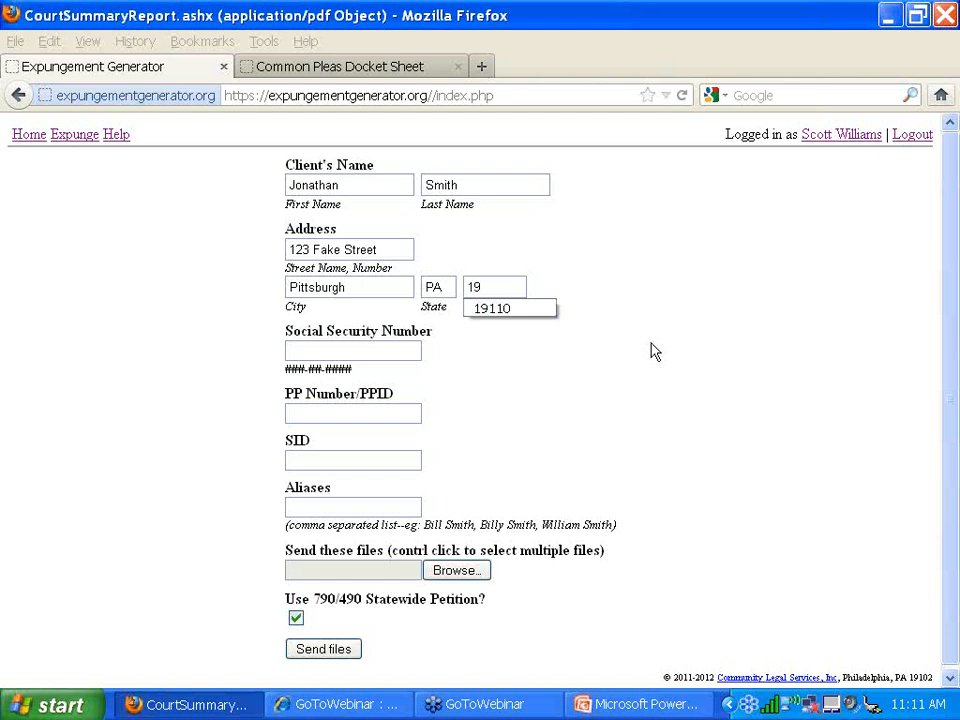
- Enter the client's zip code, Social Security number, PP number and SID
key(BackSpace)
key(BackSpace)
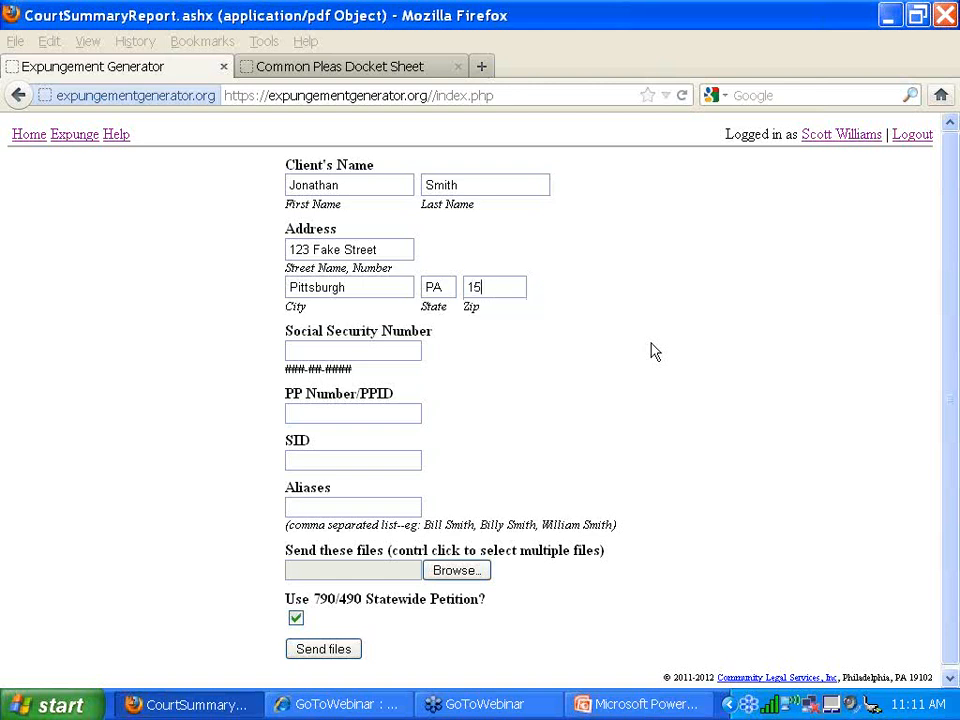
key(Tab)
key(BackSpace)
key(BackSpace)
key(BackSpace)
key(BackSpace)
key(BackSpace)
key(Tab)
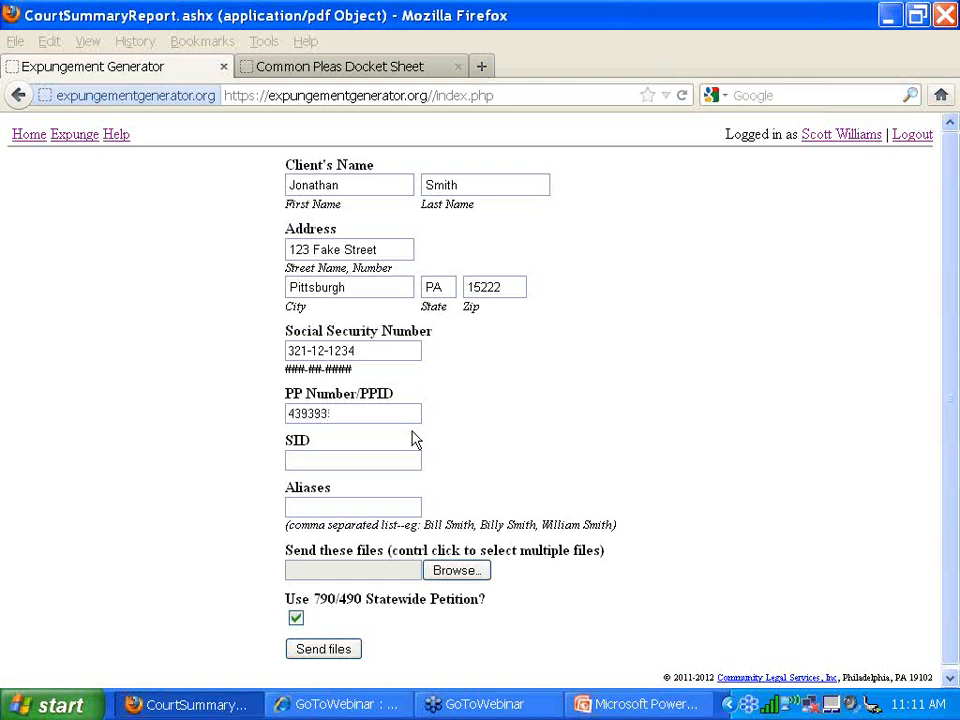
key(Tab)
key(Escape)
key(Tab)
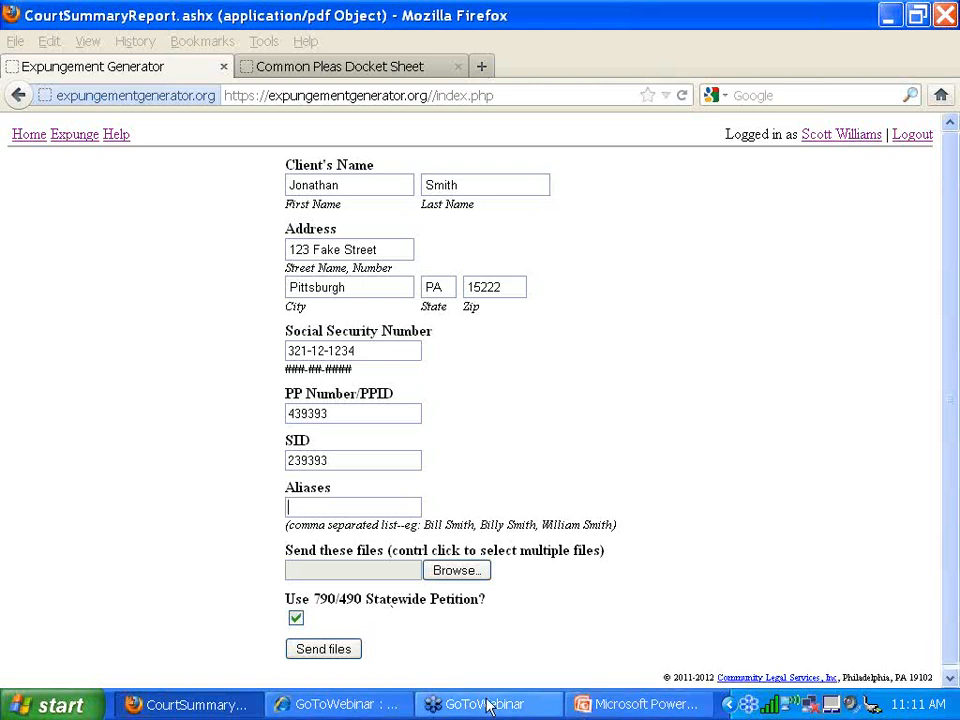
- Minimize PowerPoint and move the client's folder to the right side of the desktop
click(888, 15)
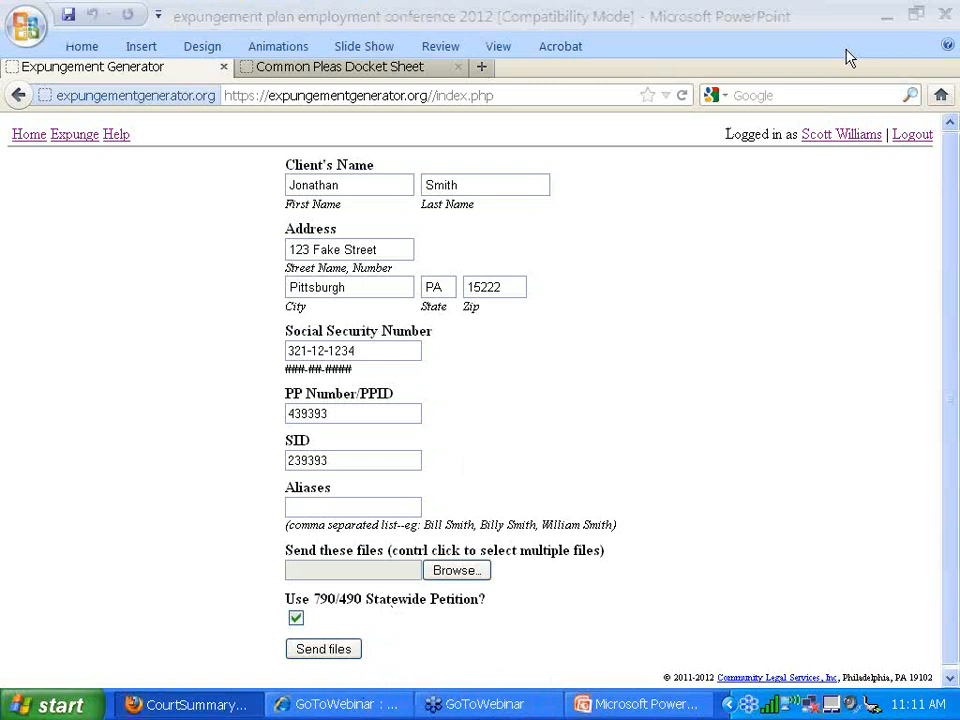
click(889, 15)
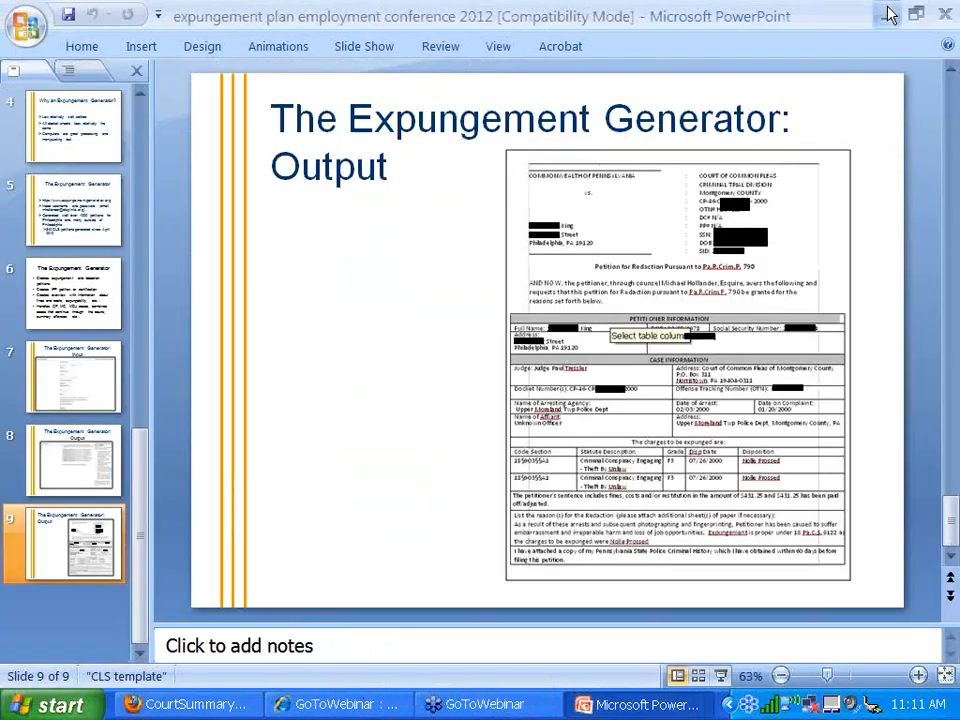
click(890, 15)
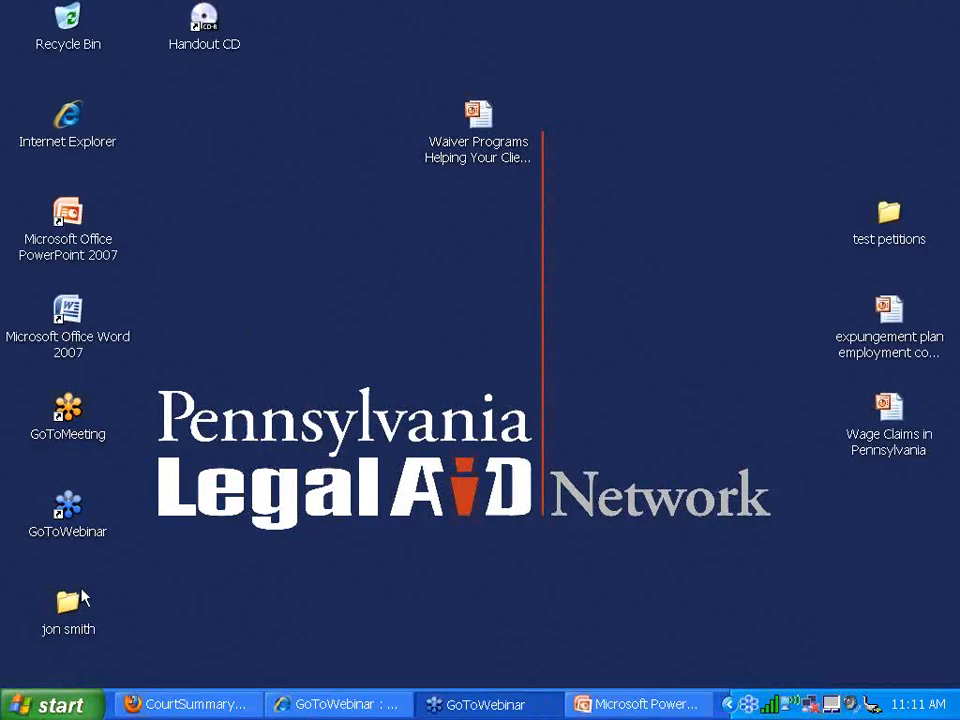
drag(86, 600, 870, 516)
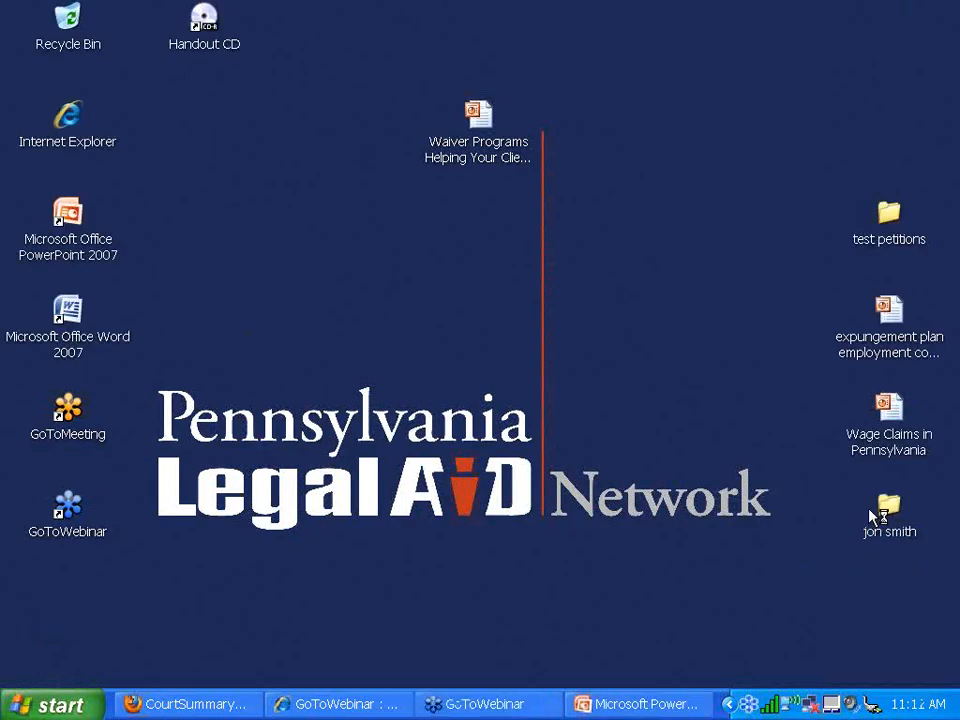
- Open CourtSummaryReport.pdf from the client's folder in Acrobat Pro and maximize it
double_click(414, 182)
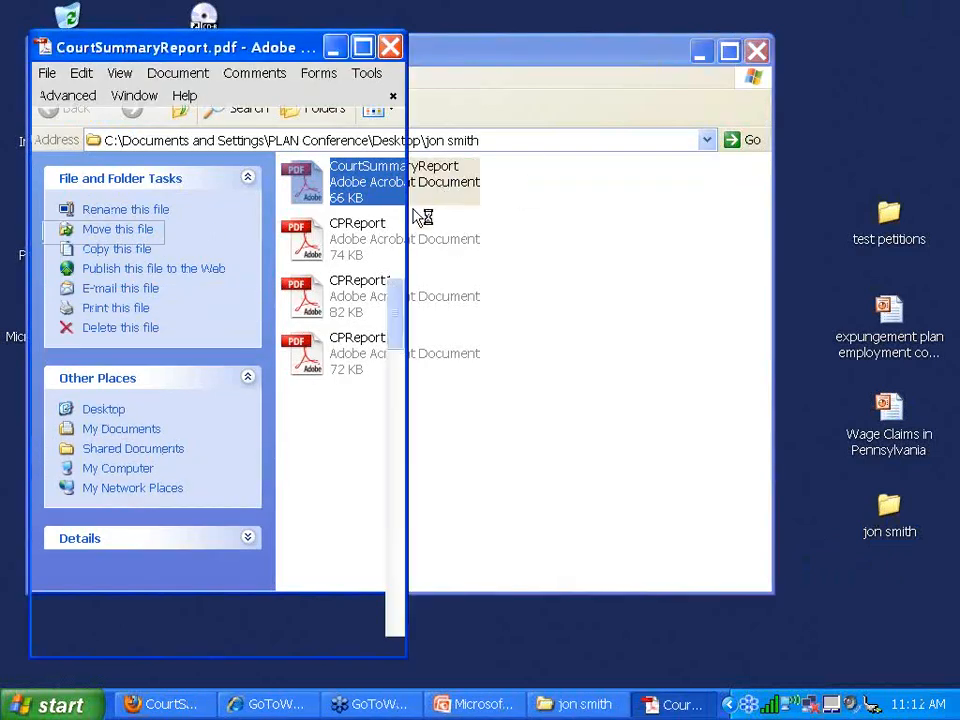
click(363, 47)
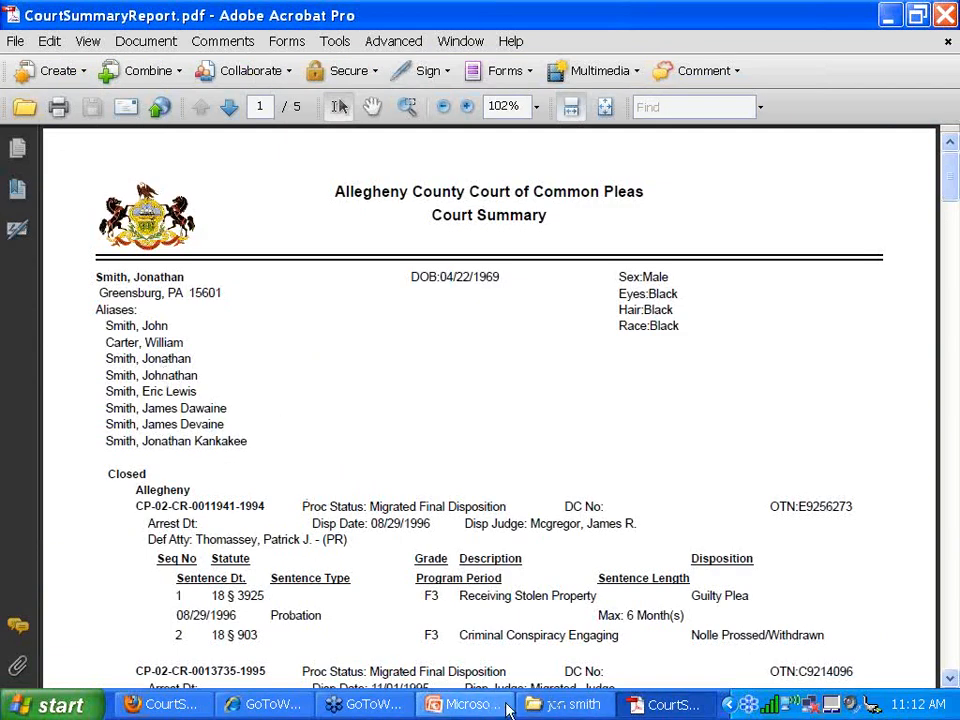
click(190, 704)
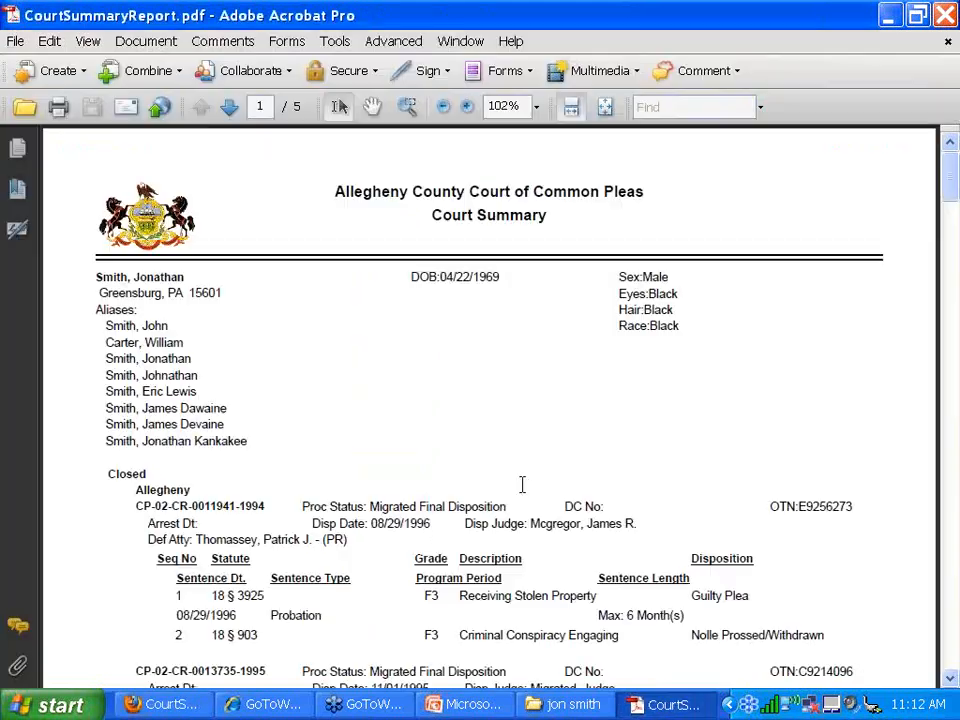
- Copy the client's three aliases from the Acrobat court summary into the Aliases field, comma-separated
key(alt+Tab)
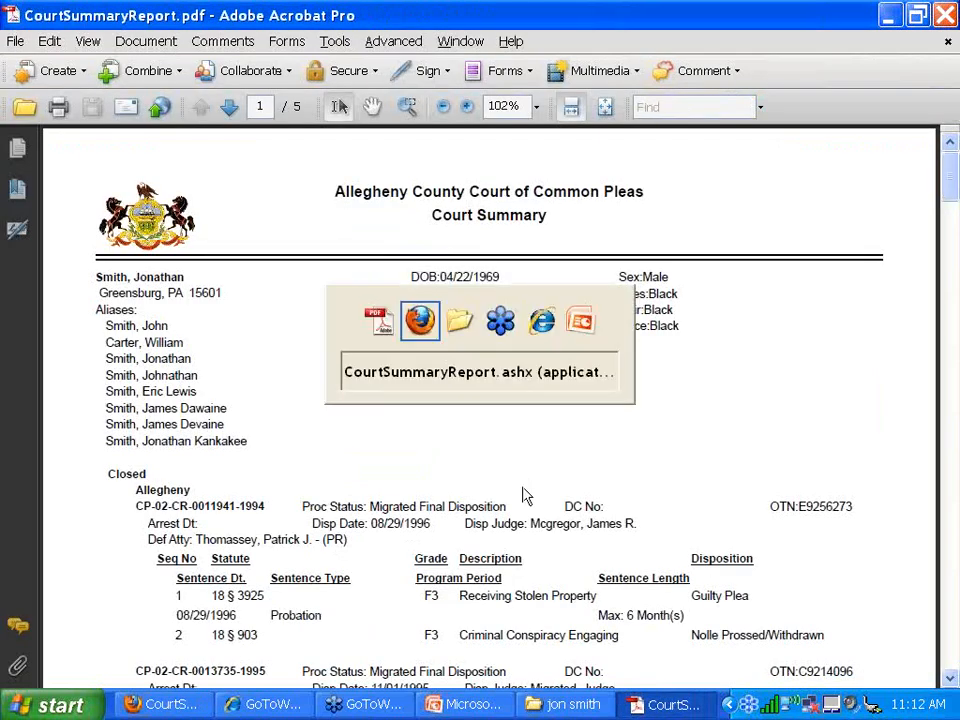
text(John Smith.)
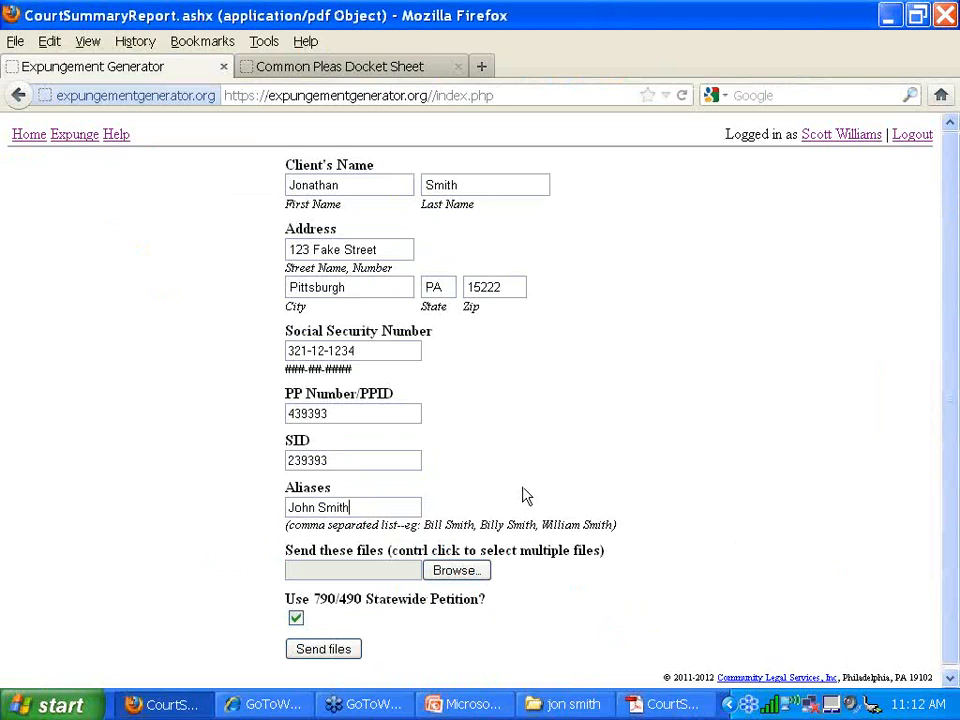
key(alt+Tab)
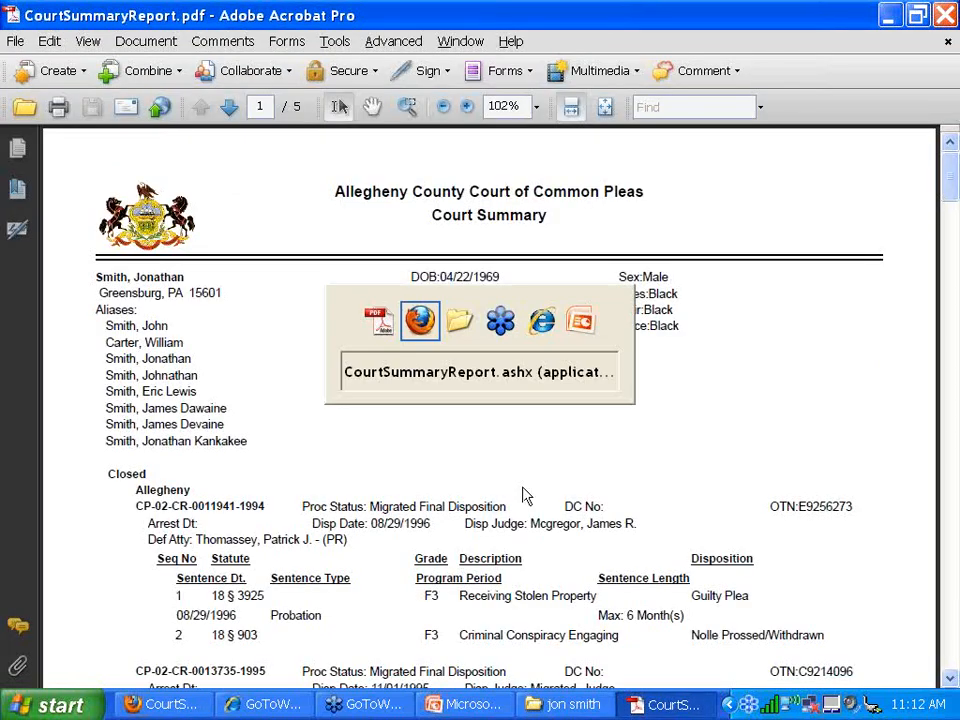
text(WE)
key(BackSpace)
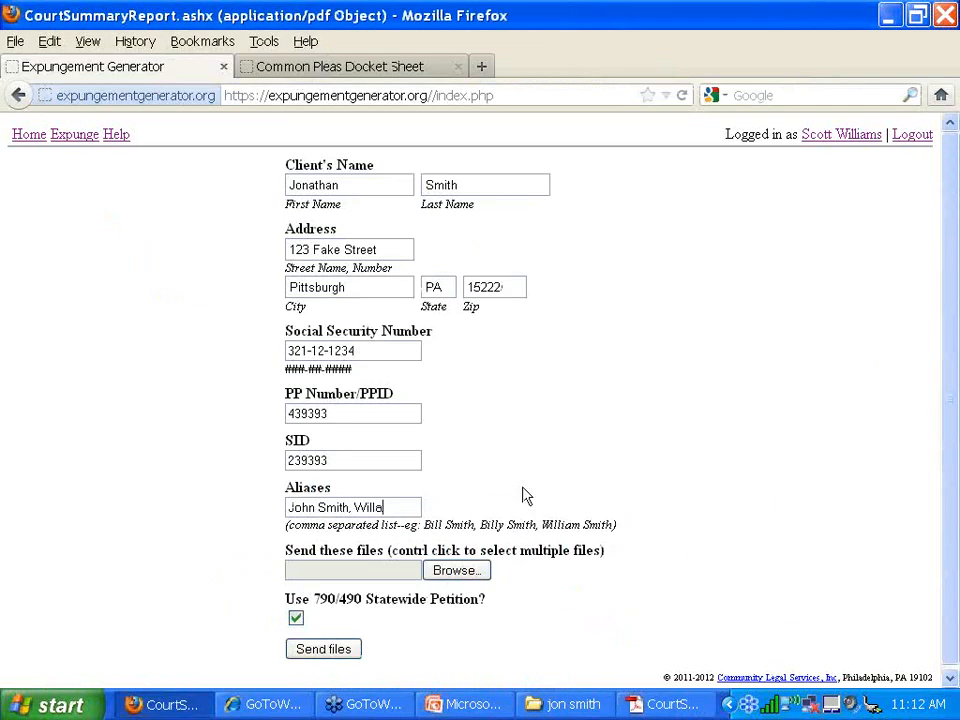
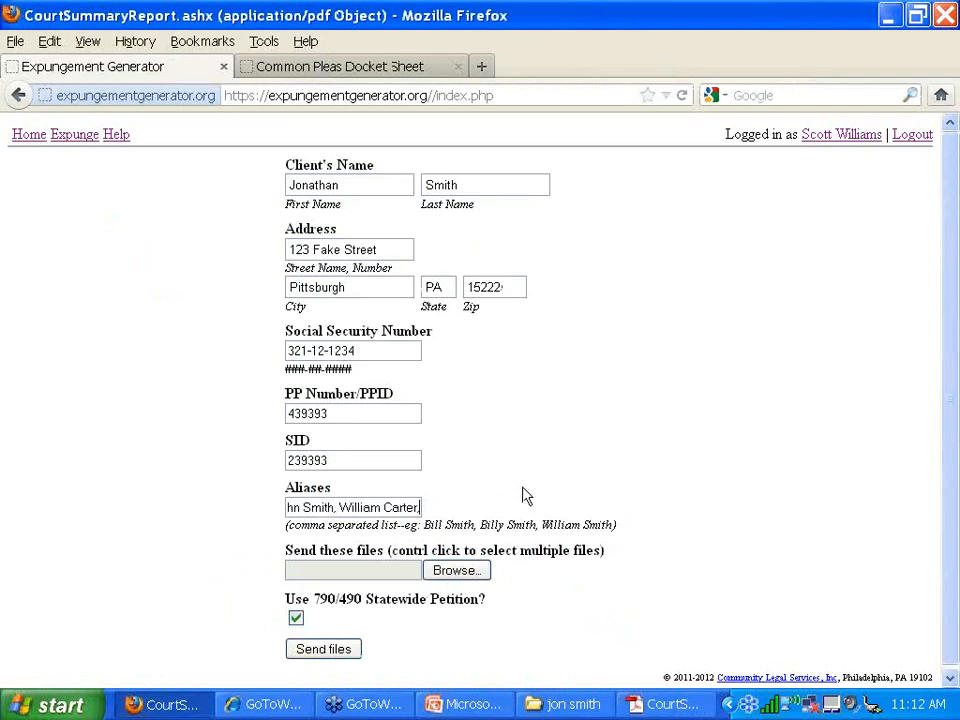
key(alt+Tab)
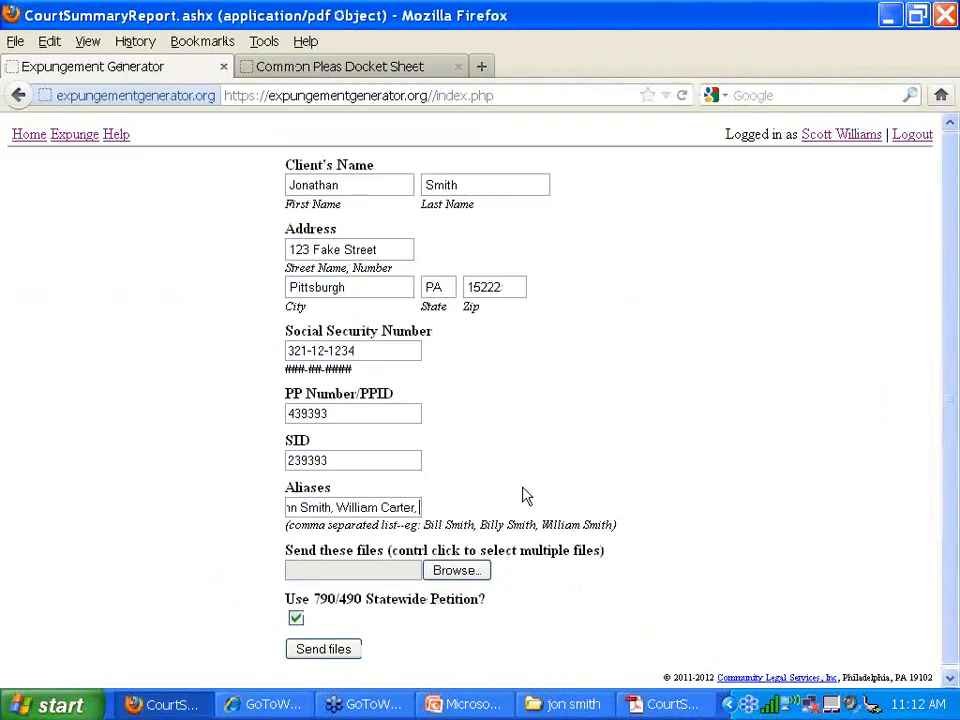
text(Jonathan Smith)
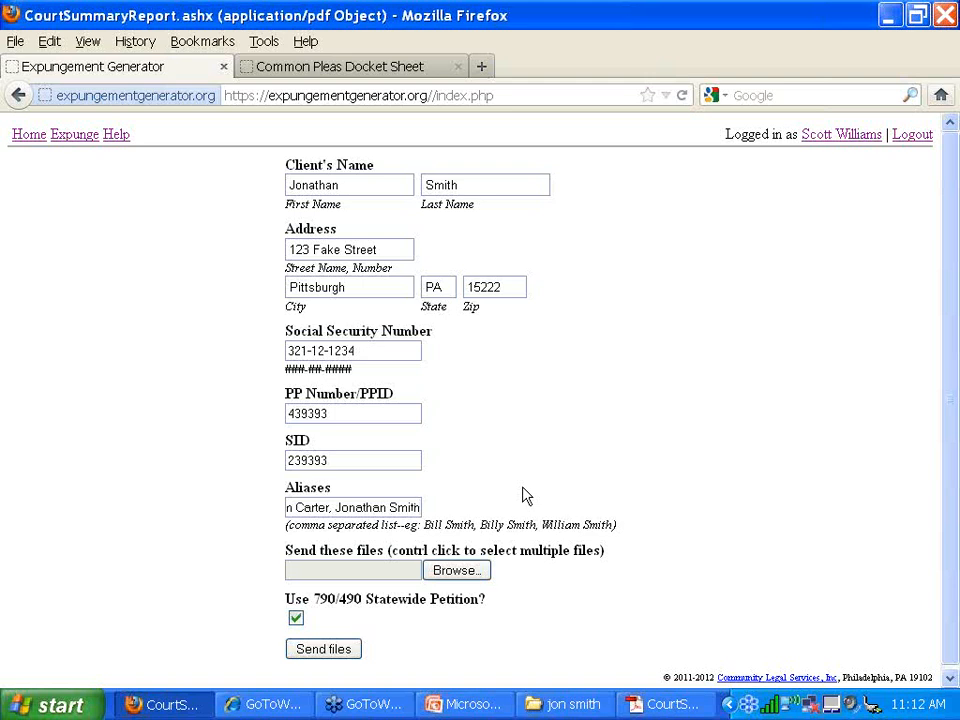
- Browse to the client's folder on the Desktop in the file upload dialog
click(470, 579)
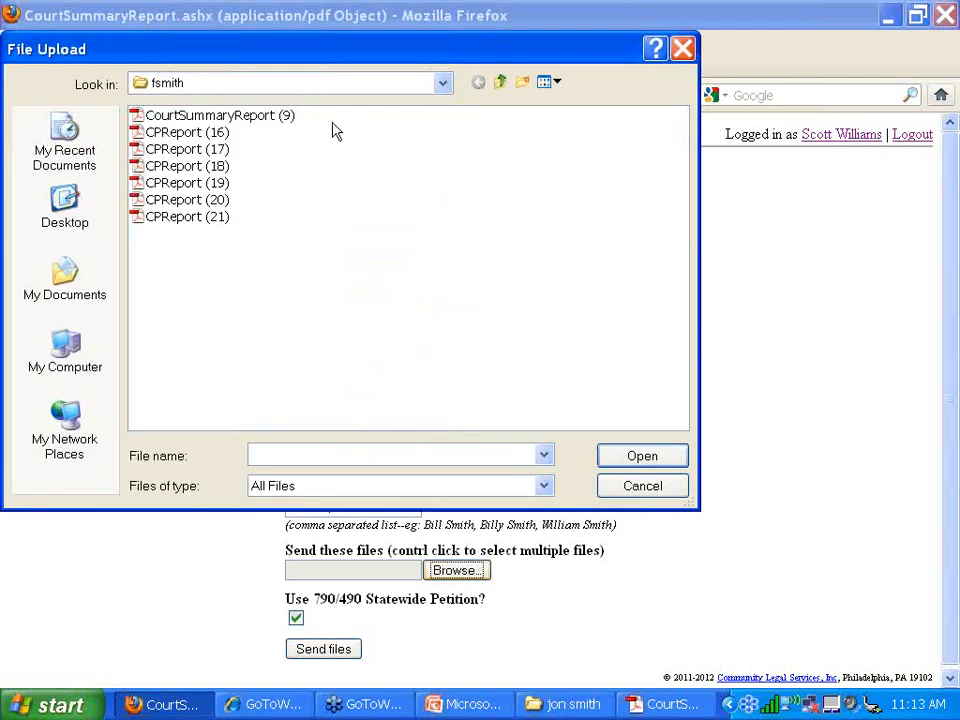
click(64, 228)
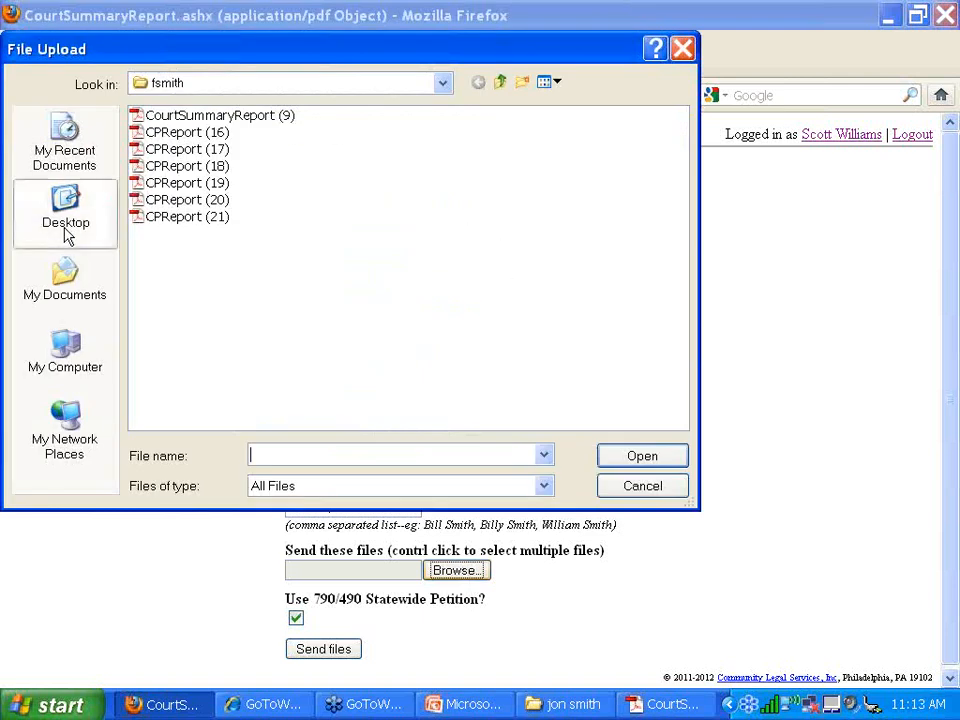
click(688, 50)
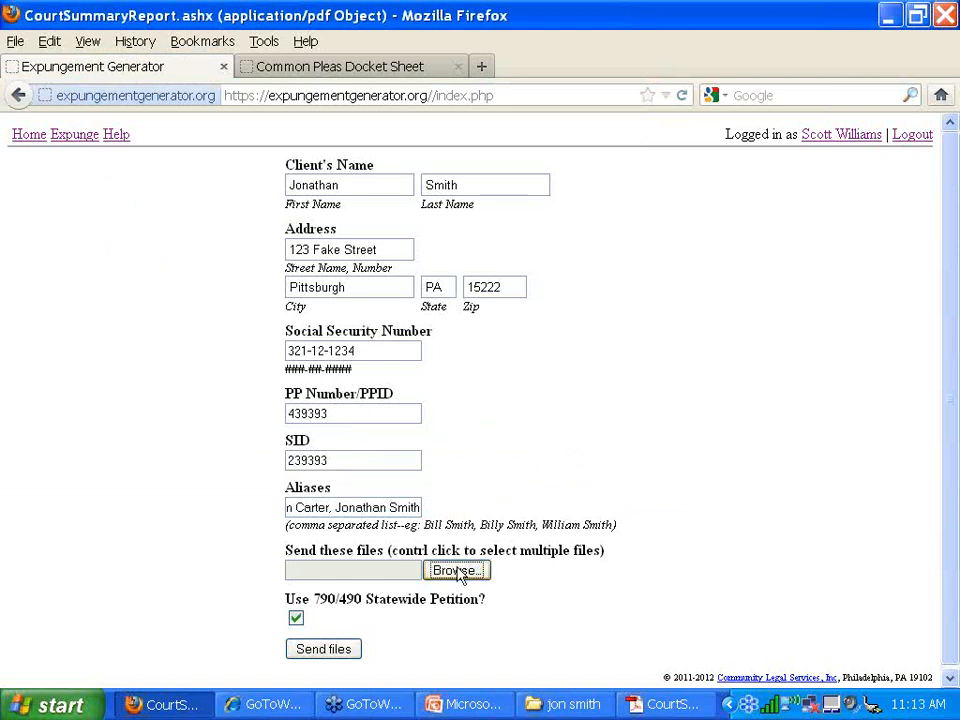
click(458, 575)
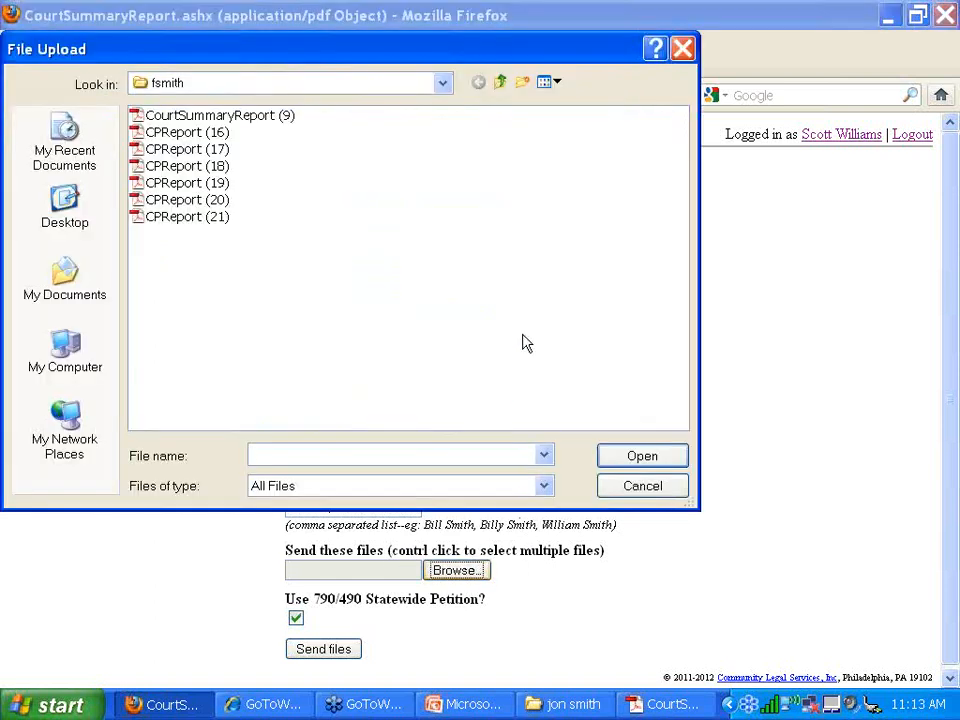
click(96, 209)
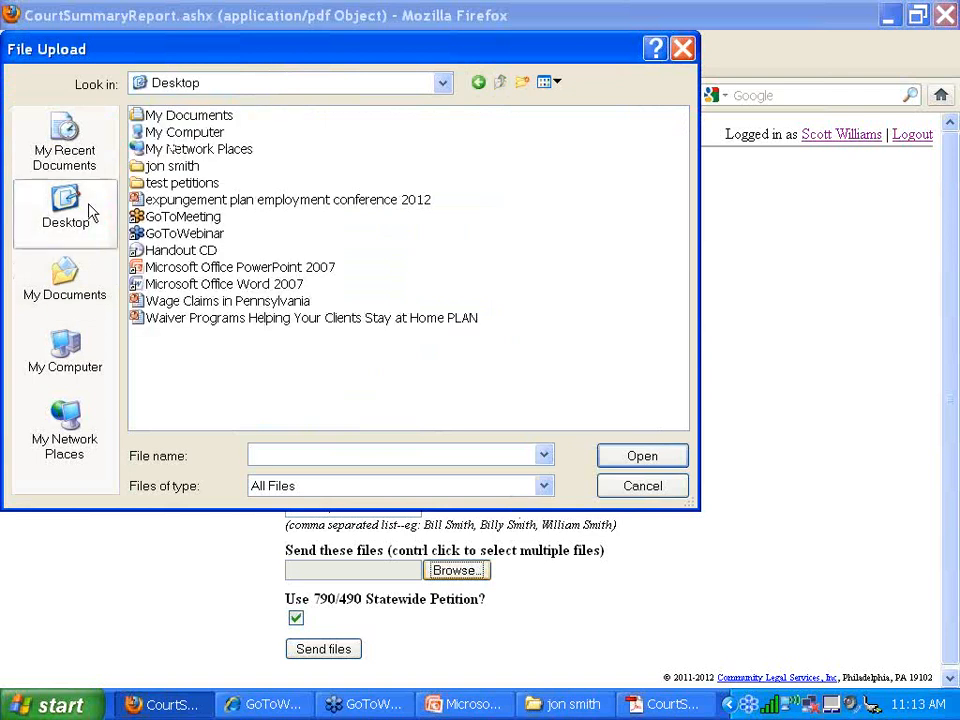
double_click(172, 166)
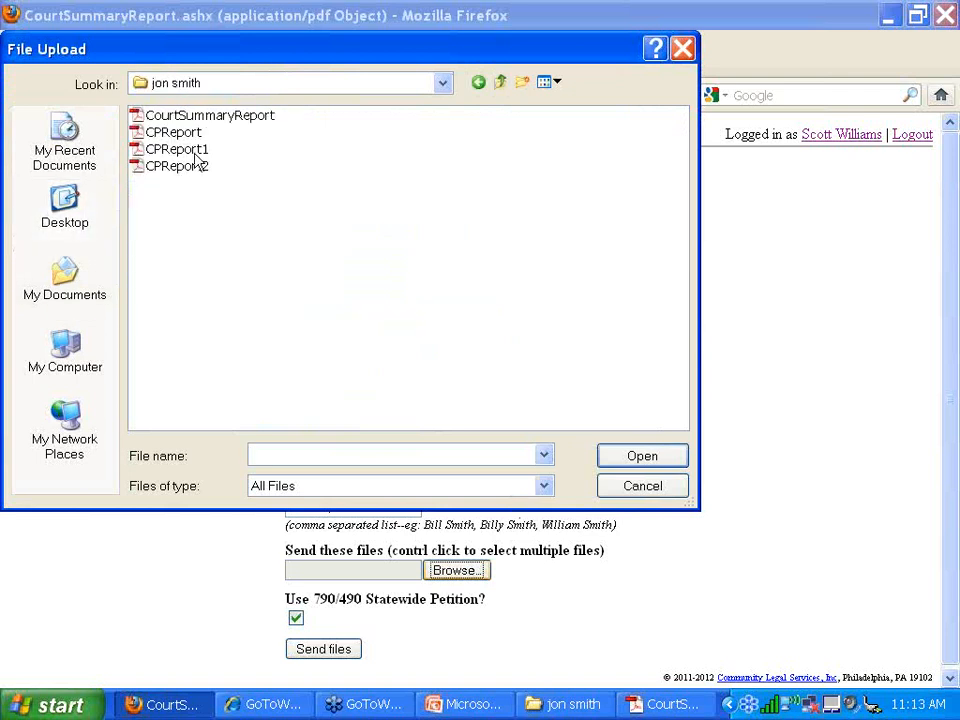
- Select CourtSummaryReport through CPReport2, cancelling an accidental rename along the way
click(198, 121)
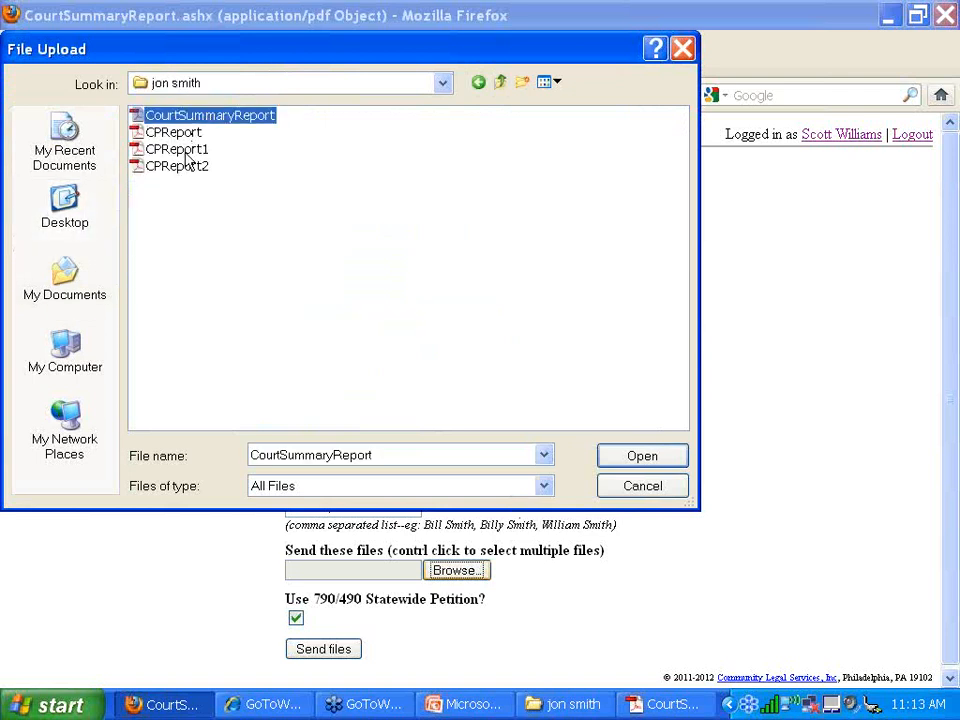
shift+click(172, 166)
click(205, 116)
click(232, 158)
click(137, 117)
shift+click(180, 168)
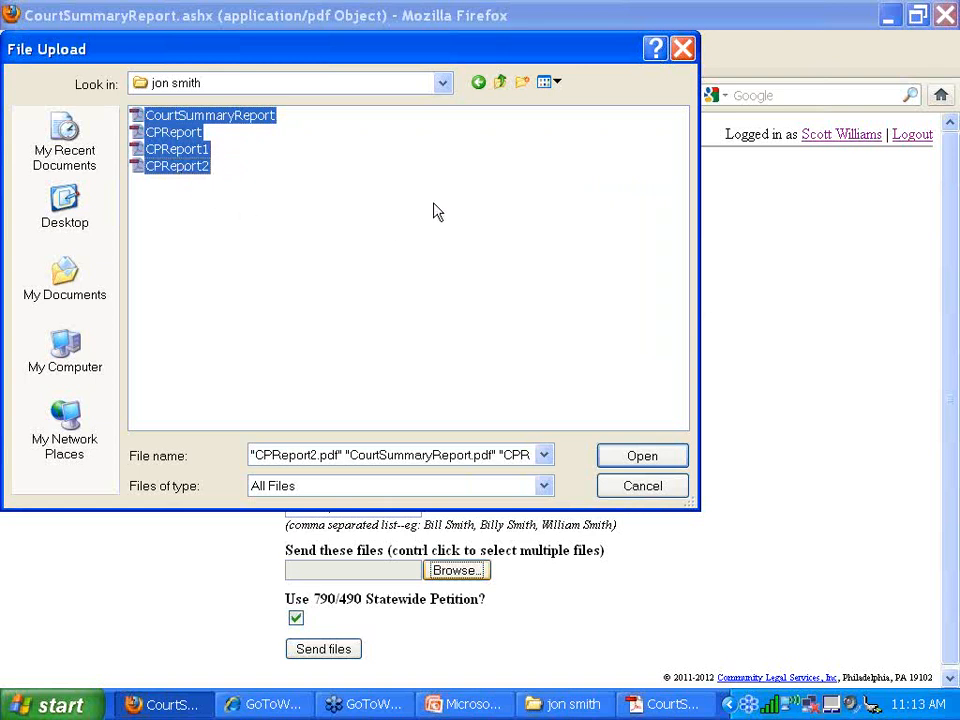
- Reselect all four reports, CourtSummaryReport through CPReport2, and attach them with Open
click(390, 197)
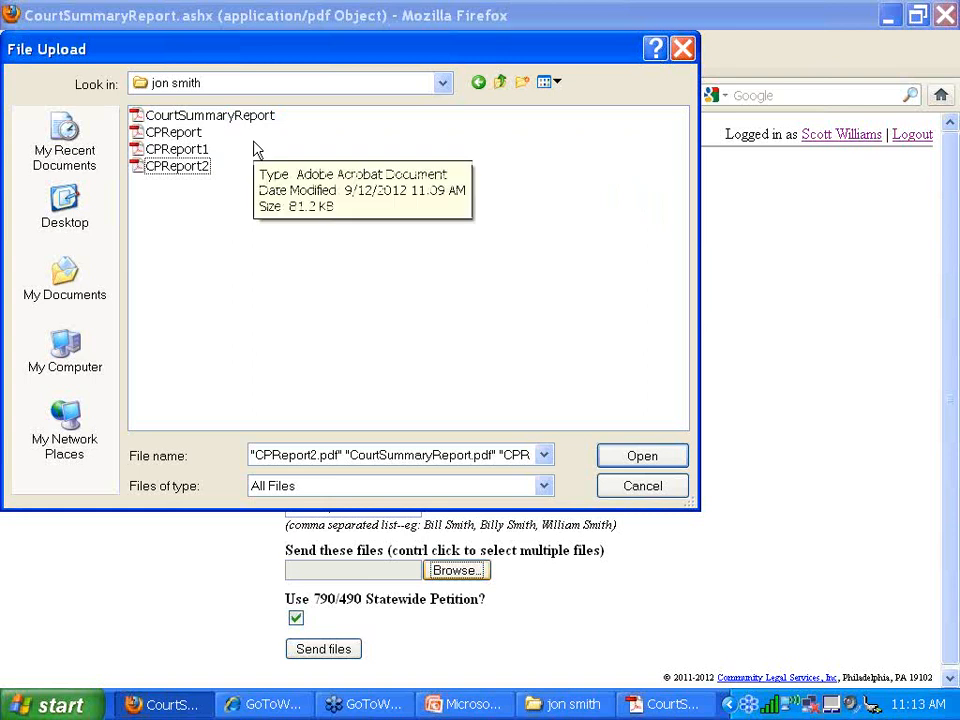
click(231, 115)
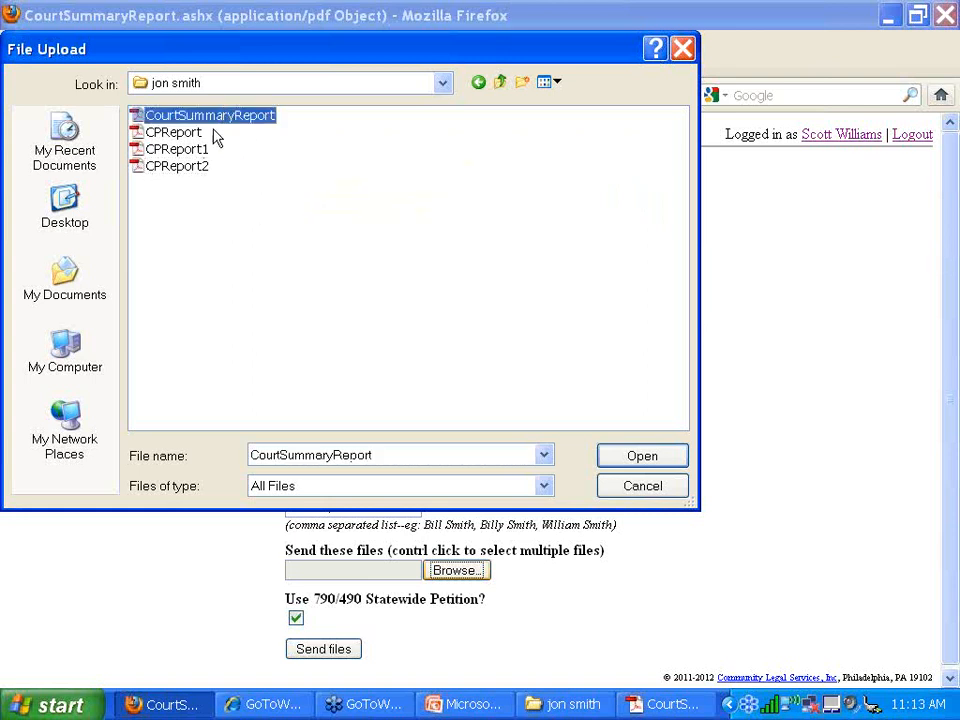
ctrl+click(195, 132)
ctrl+click(190, 166)
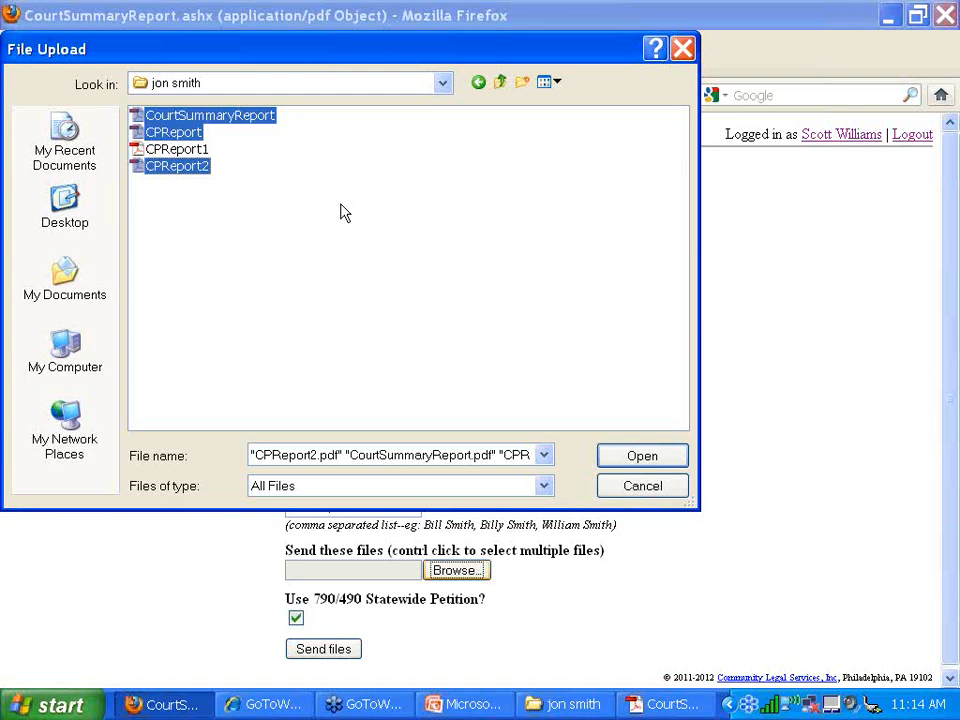
click(270, 118)
click(270, 118)
shift+click(204, 170)
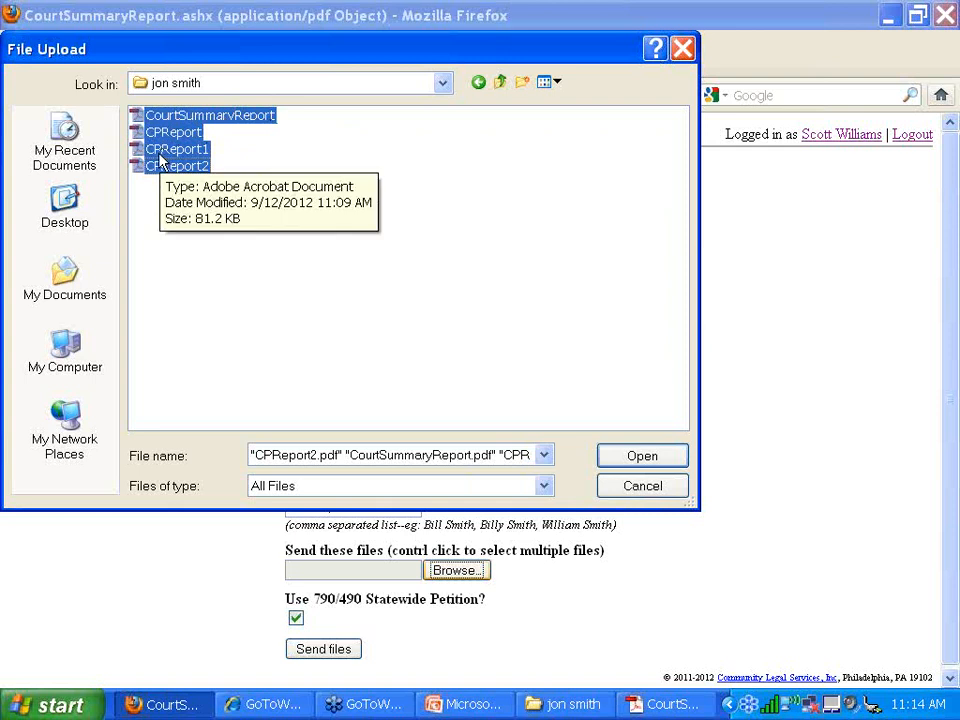
click(625, 455)
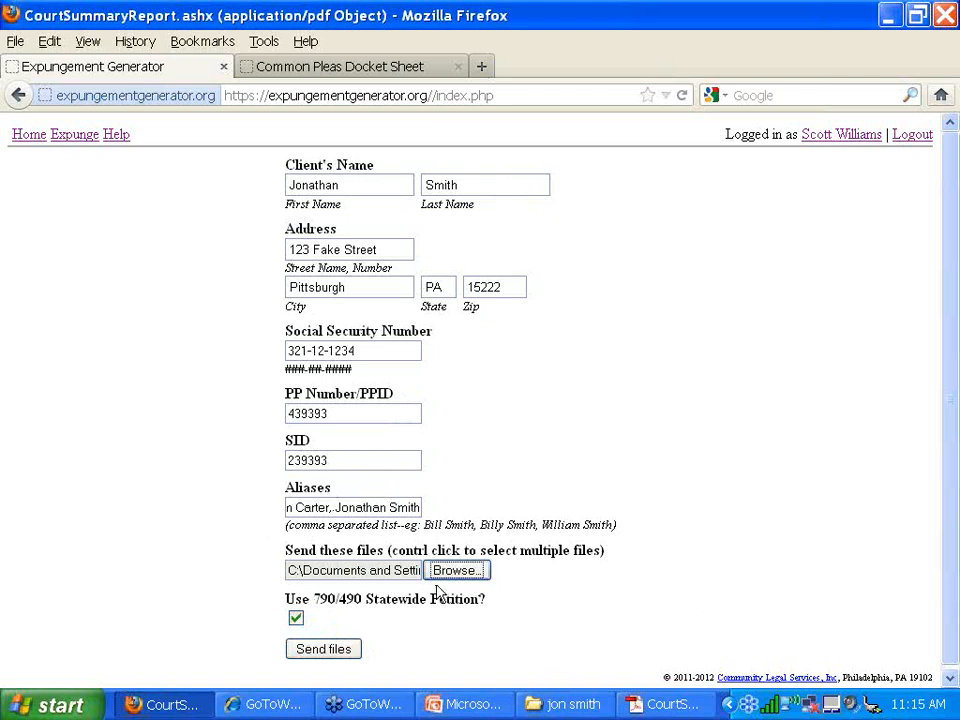
- Send the client details and four docket reports to generate the expungement results
click(347, 655)
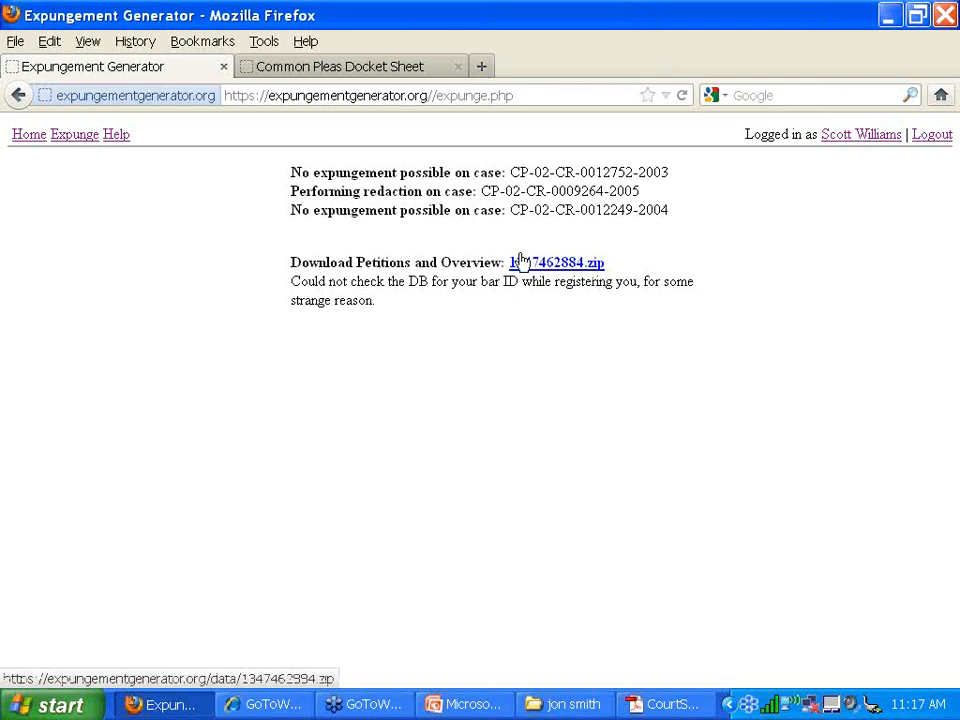
- Download 1347462884.zip and open it with the default program
click(545, 264)
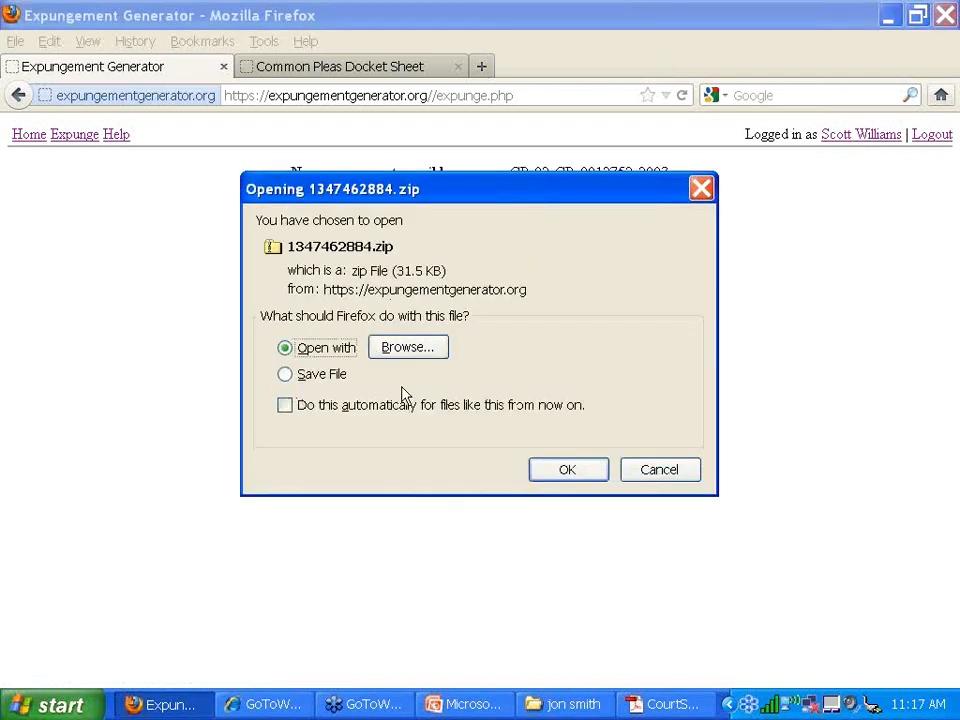
click(556, 471)
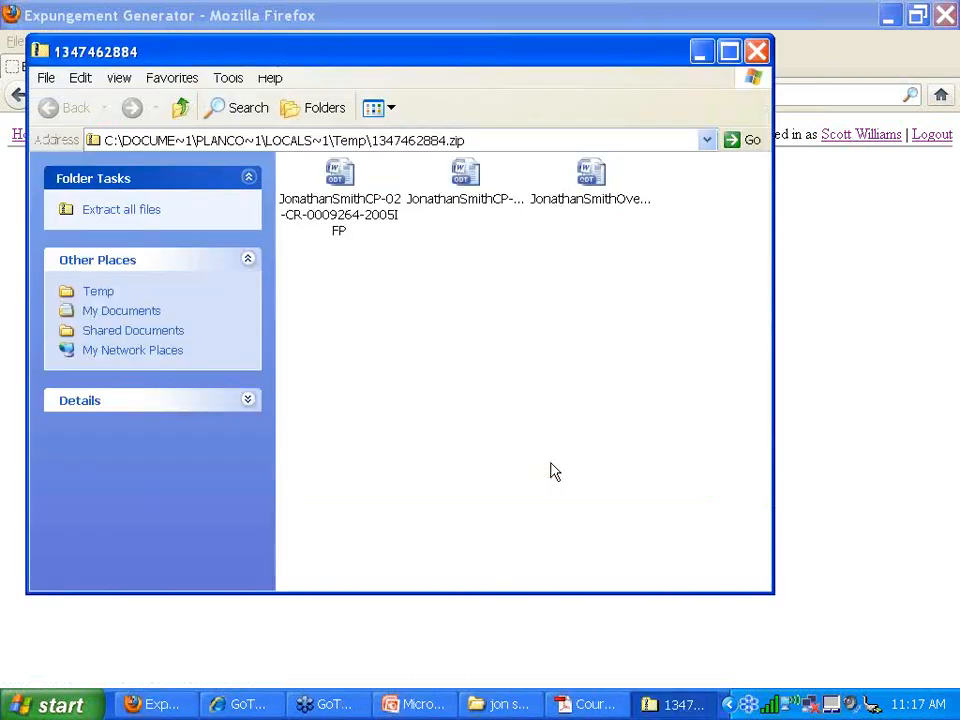
- Move the zip window aside and switch its view to List
drag(632, 54, 719, 37)
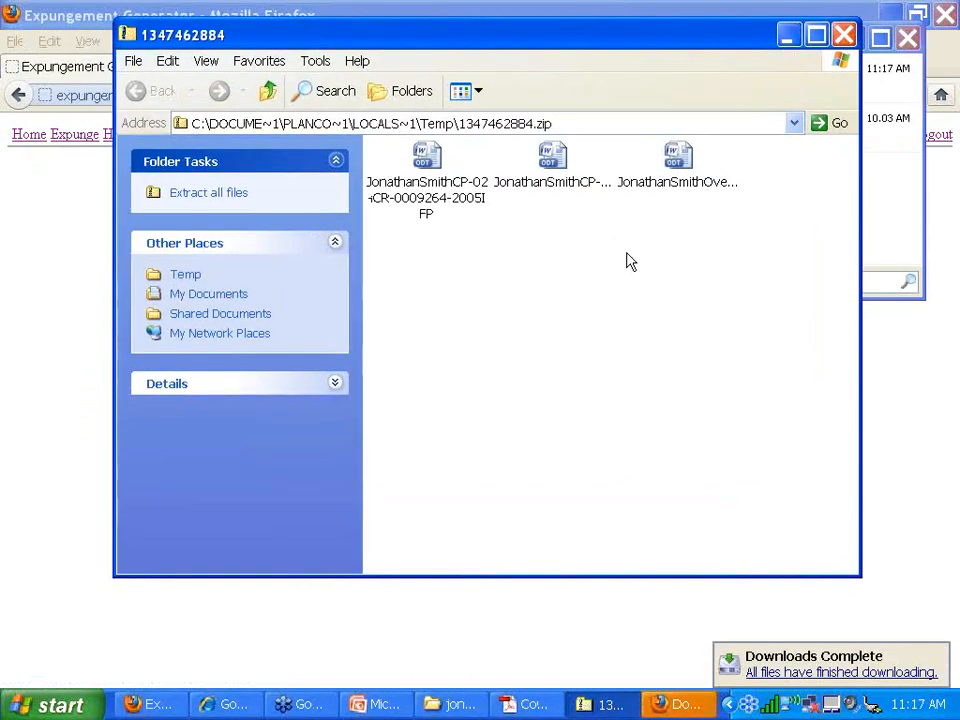
click(315, 61)
click(318, 62)
click(208, 62)
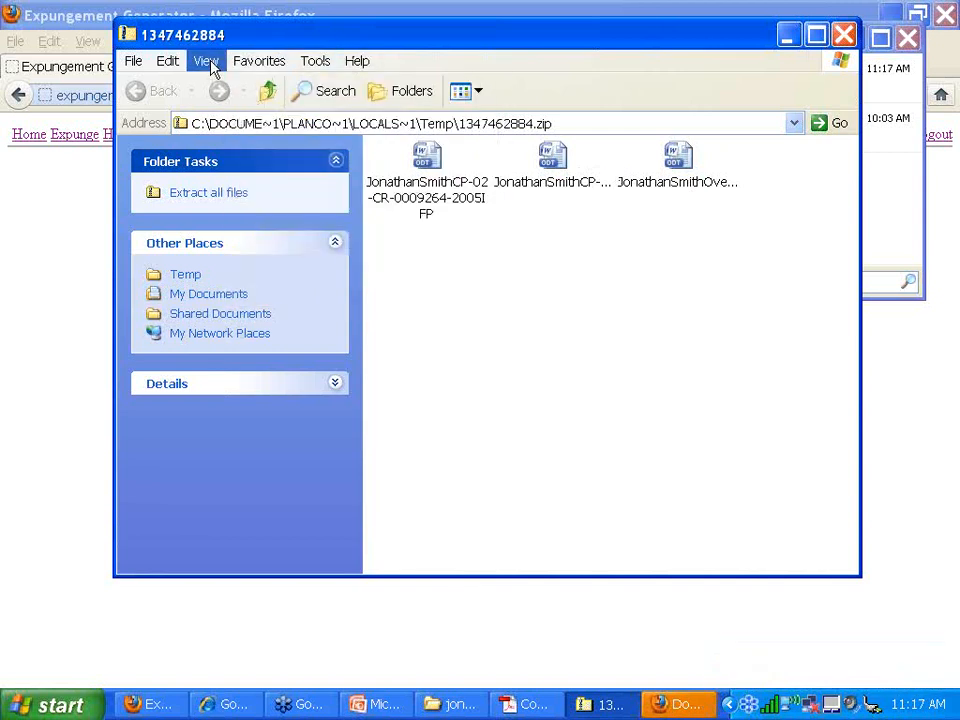
click(241, 213)
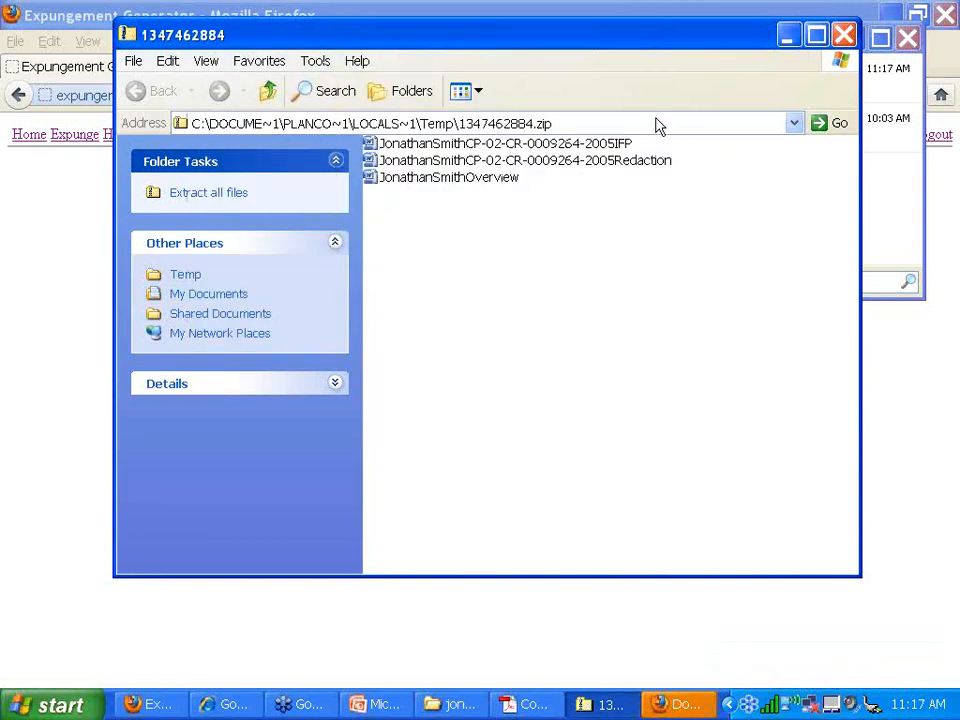
- Open the IFP petition document from the zip
click(514, 163)
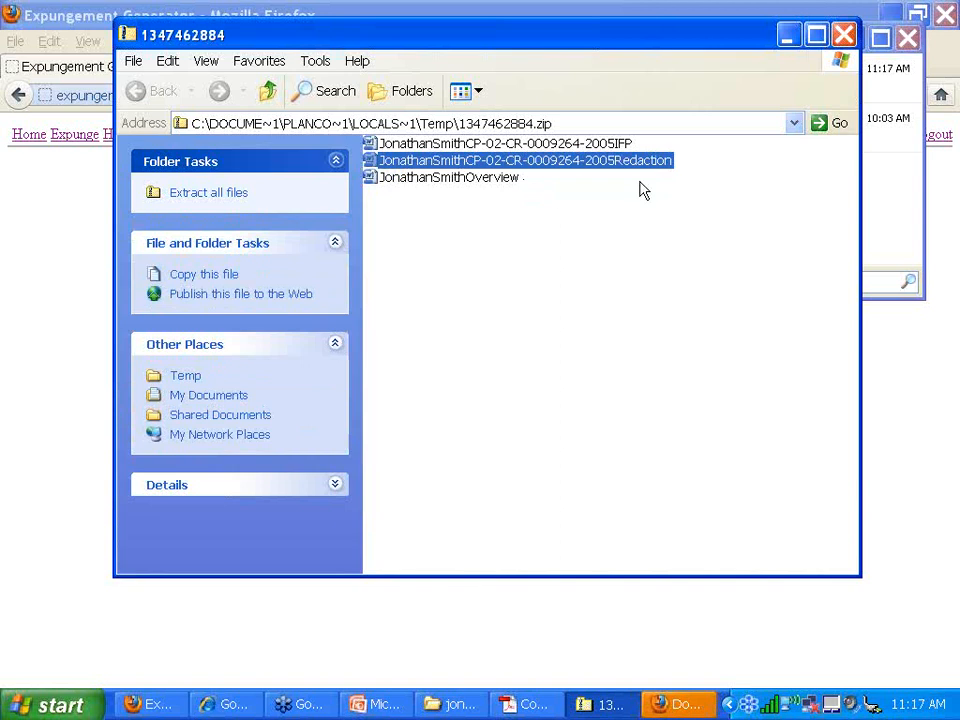
click(624, 144)
click(640, 161)
double_click(633, 147)
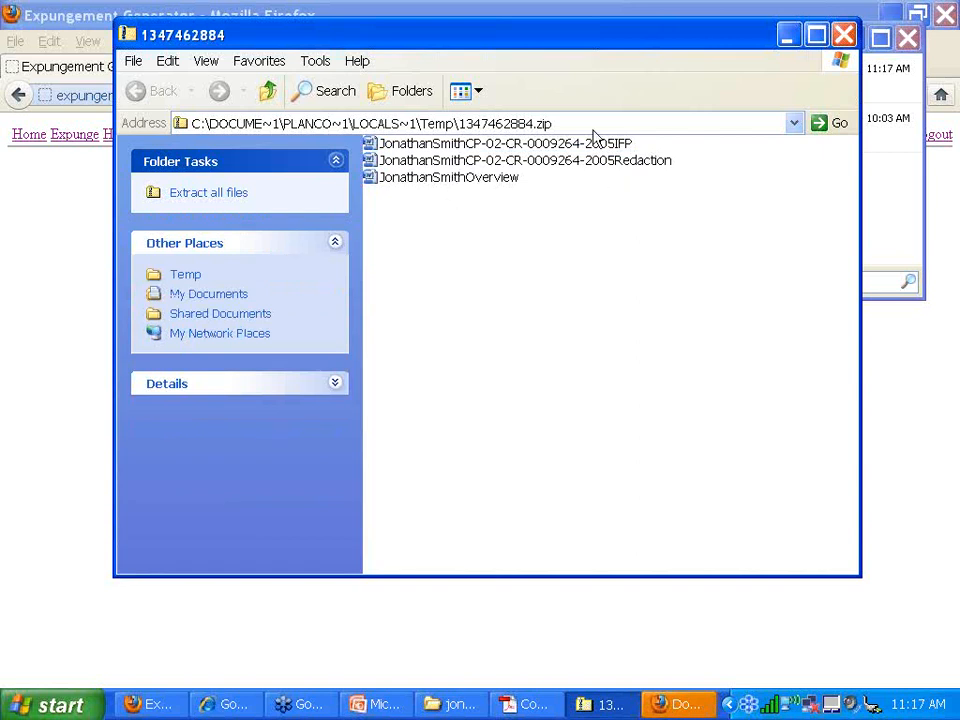
- Copy all three petition documents (IFP, Redaction, Overview) and return to the client's folder
drag(536, 272, 470, 140)
click(167, 61)
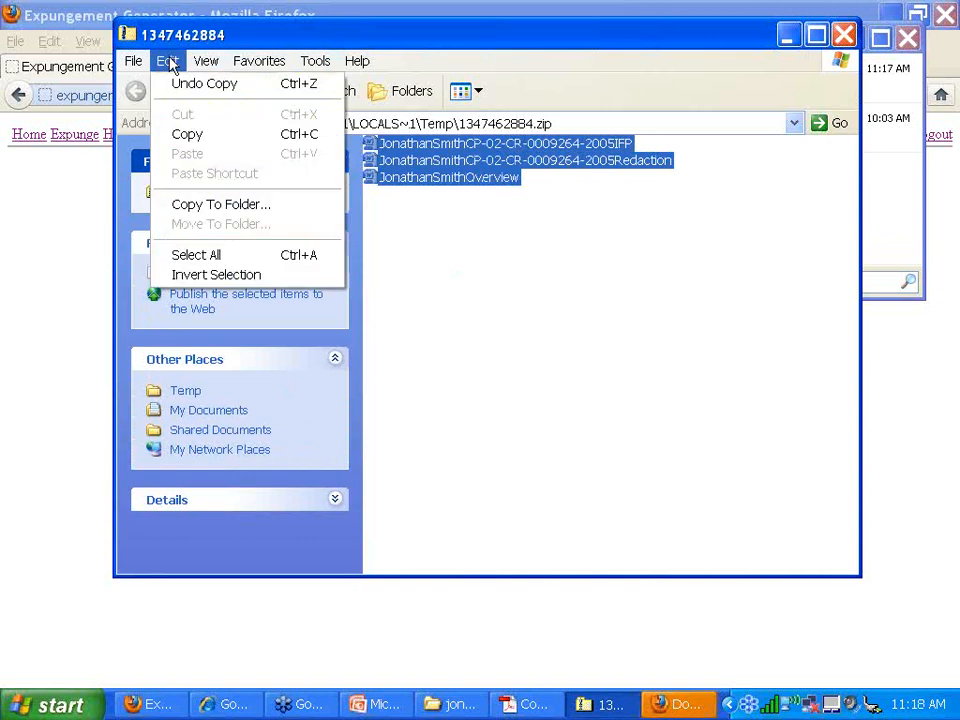
click(188, 133)
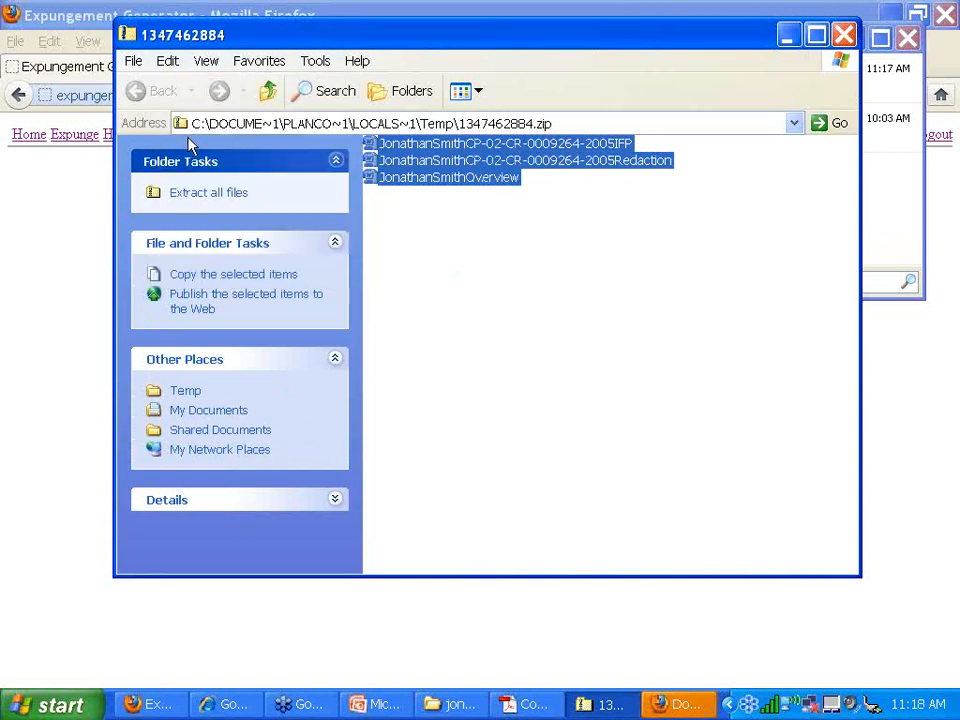
click(450, 704)
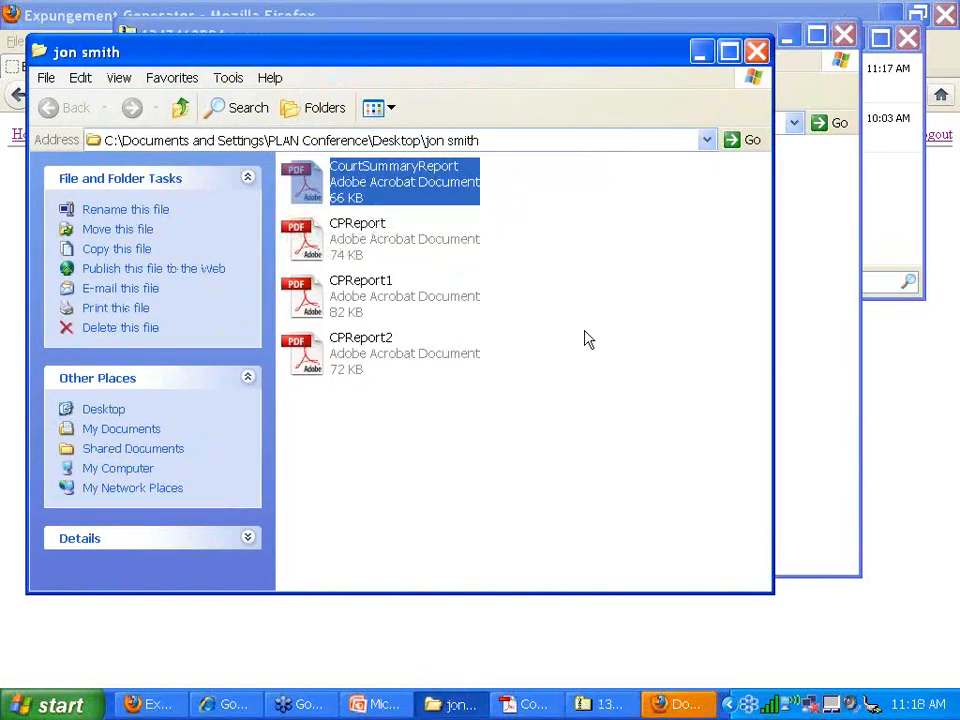
- Paste the three ODT petition files into the client's folder beside the report PDFs
right_click(379, 444)
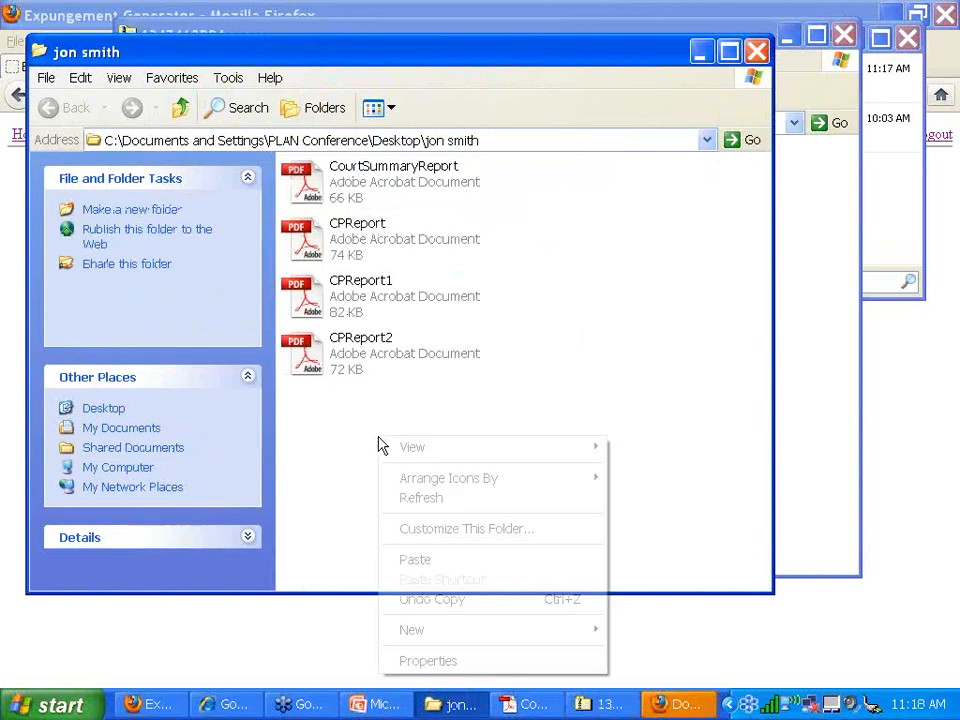
click(78, 78)
click(130, 171)
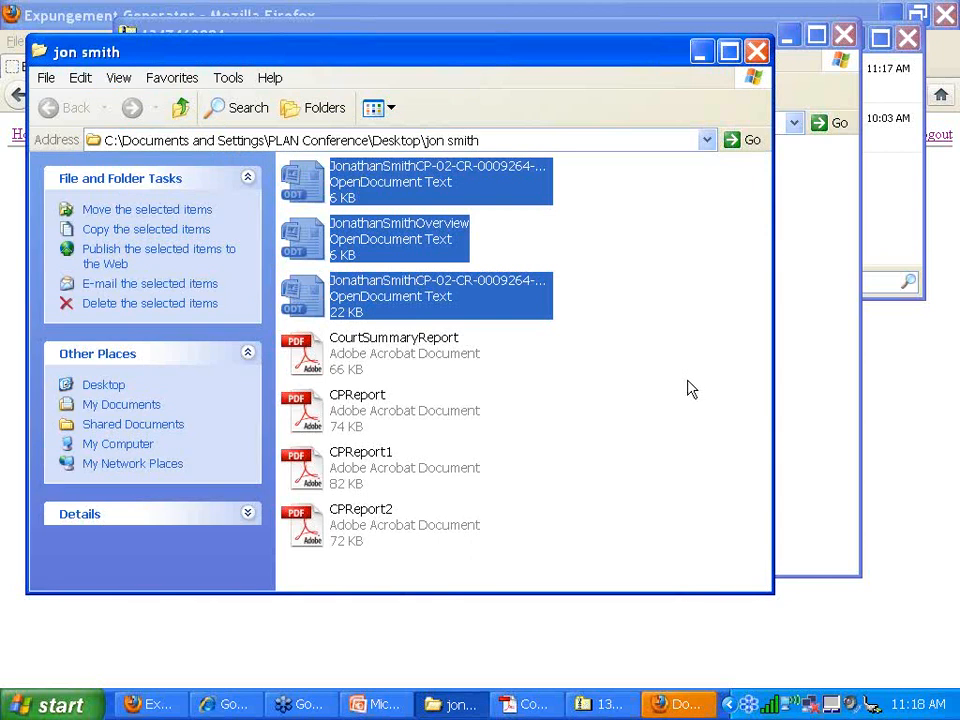
click(892, 375)
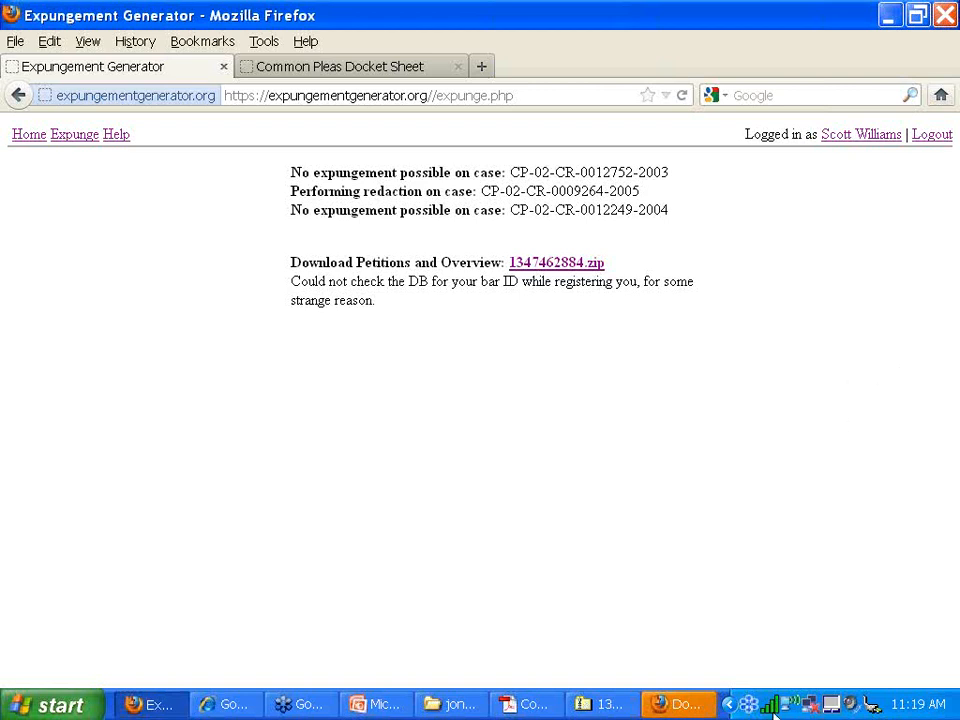
- Open the Overview .odt document from the client's folder in Word
click(450, 705)
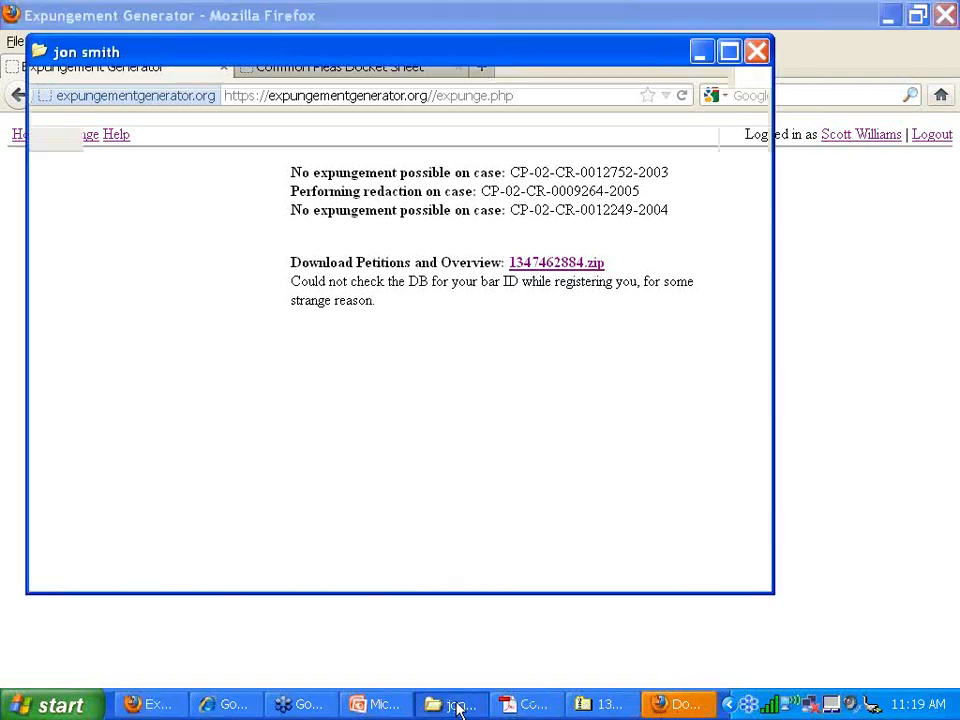
click(673, 317)
click(396, 242)
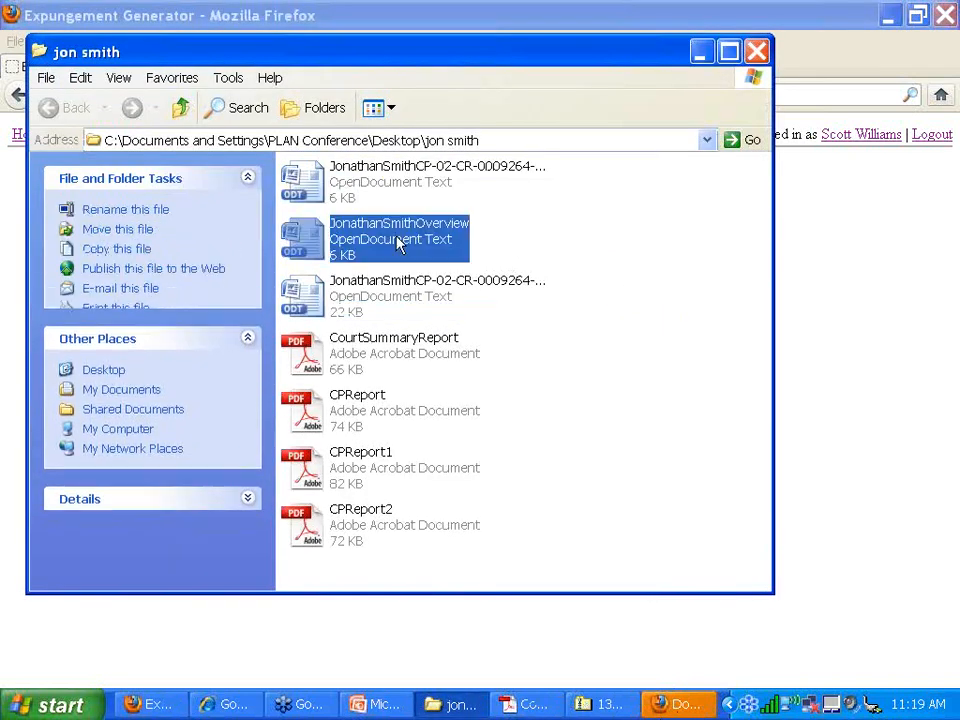
double_click(310, 246)
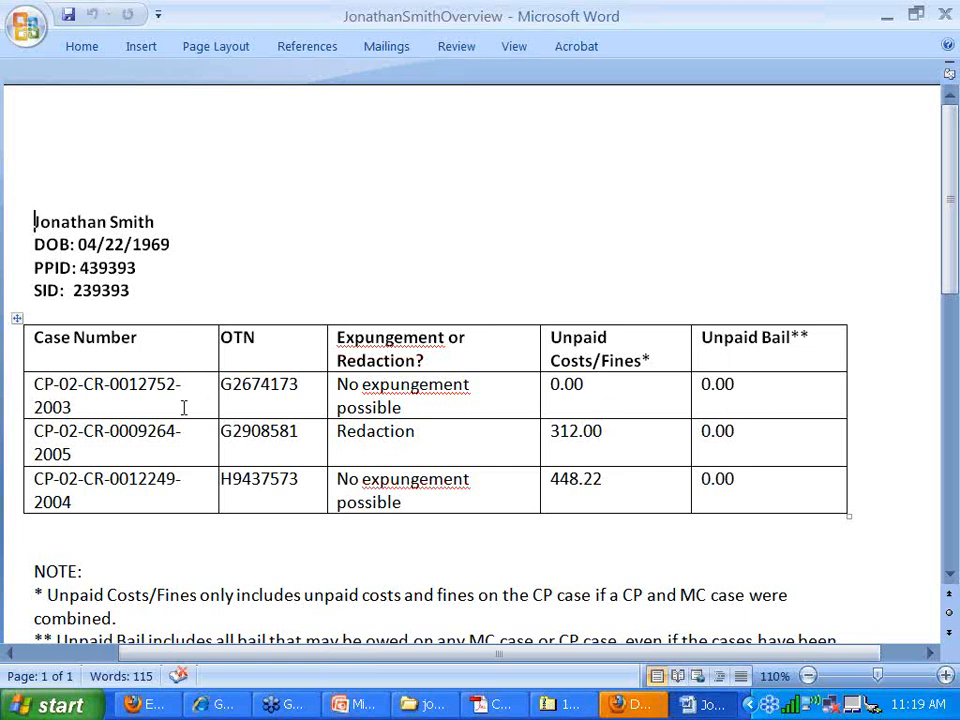
- Add a trial note after 2005 in the second case number, then close without saving
click(148, 438)
click(156, 443)
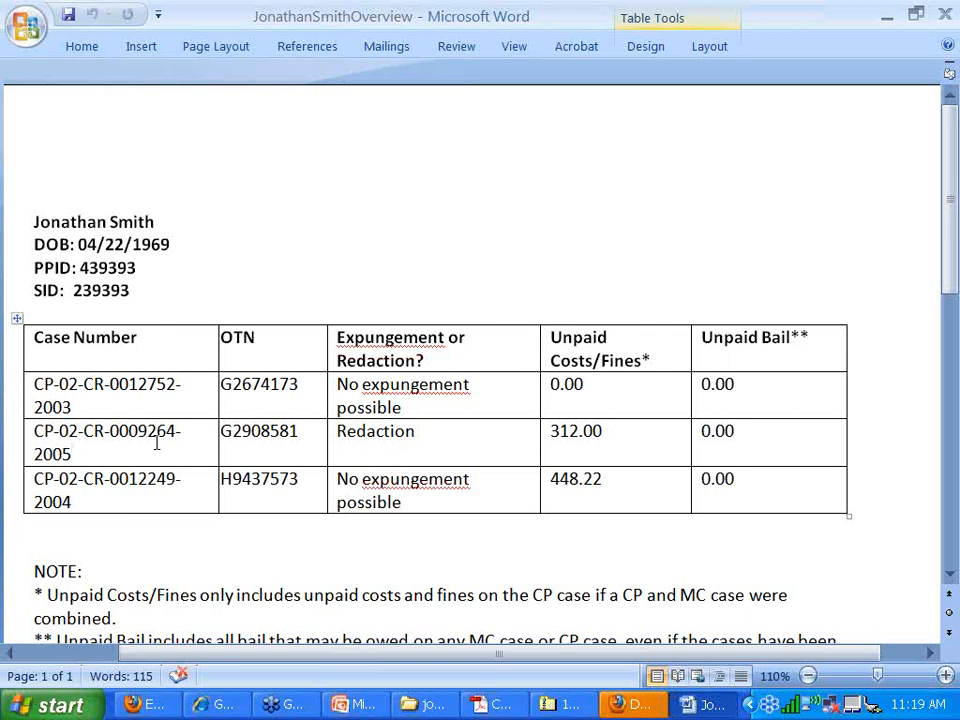
text(; state)
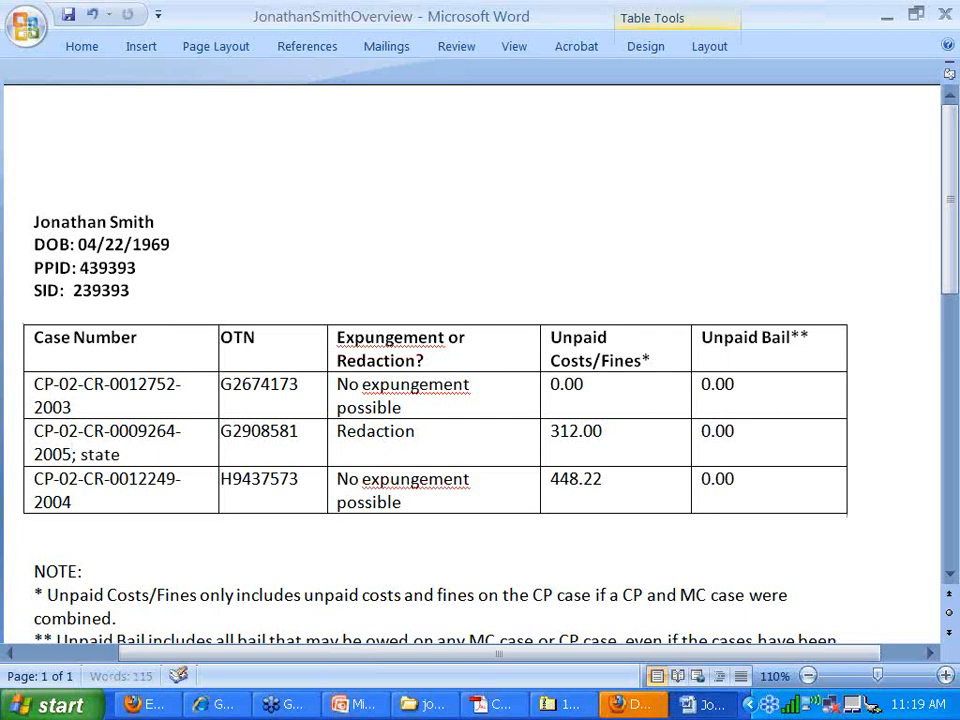
text( polic)
key(BackSpace)
key(BackSpace)
key(BackSpace)
key(BackSpace)
key(BackSpace)
key(BackSpace)
key(BackSpace)
key(BackSpace)
key(BackSpace)
key(BackSpace)
key(BackSpace)
key(BackSpace)
key(BackSpace)
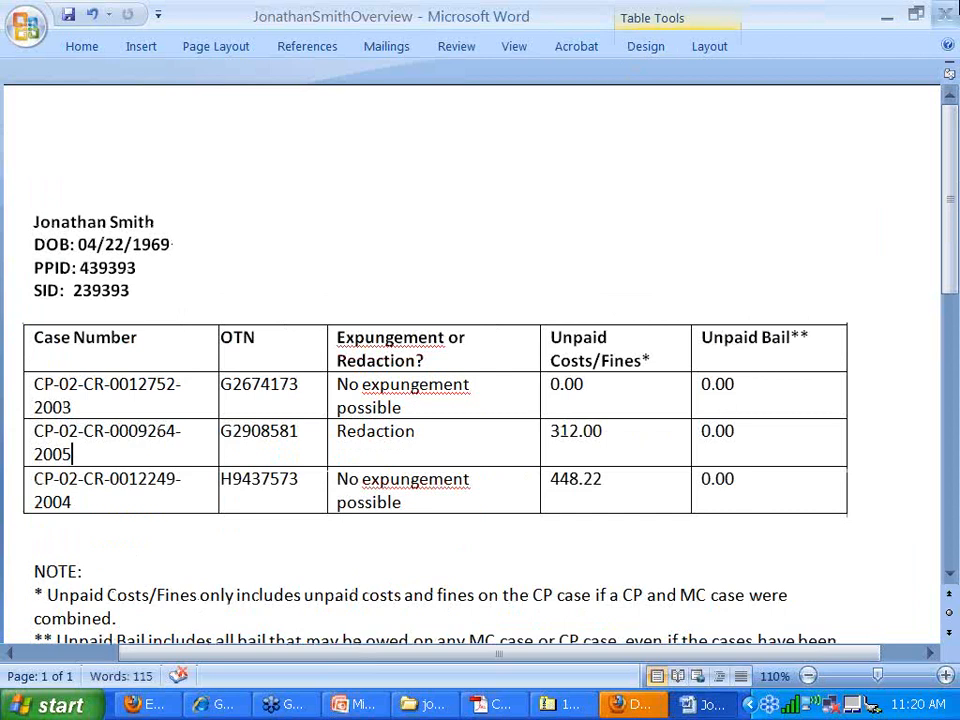
click(944, 14)
click(491, 411)
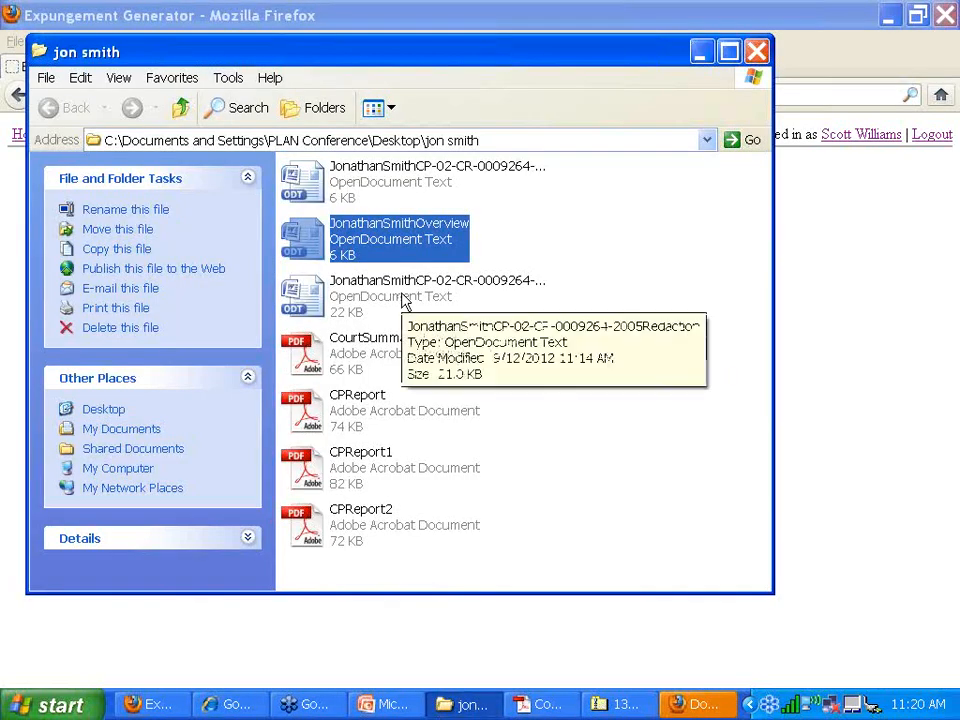
- Select the Redaction petition and scroll through the document in Word
click(404, 300)
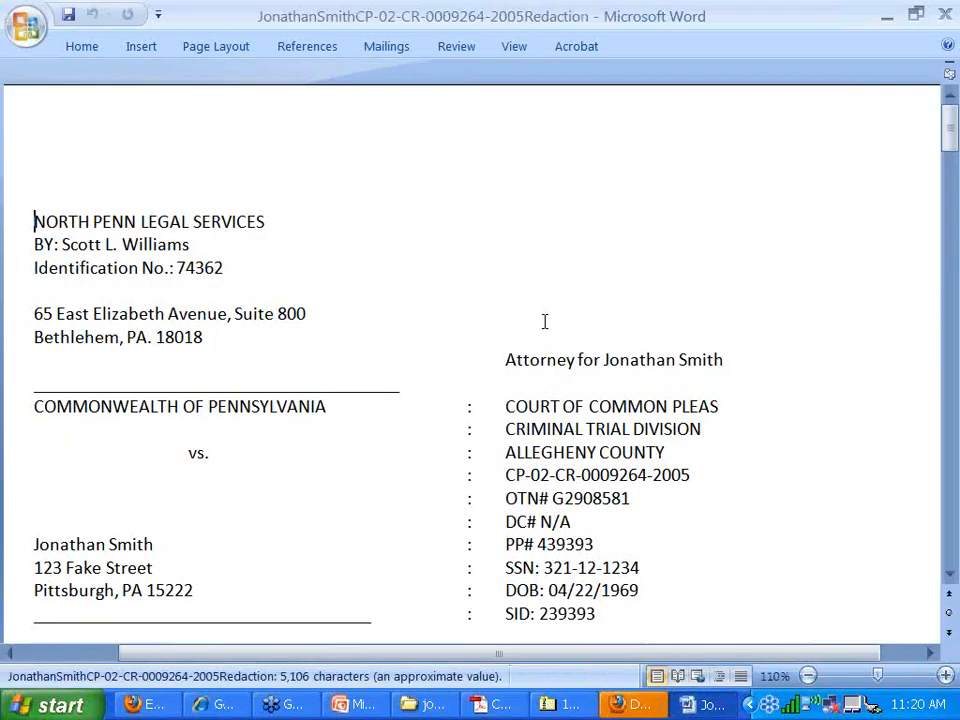
scroll(545, 321, down, 6)
scroll(545, 321, up, 6)
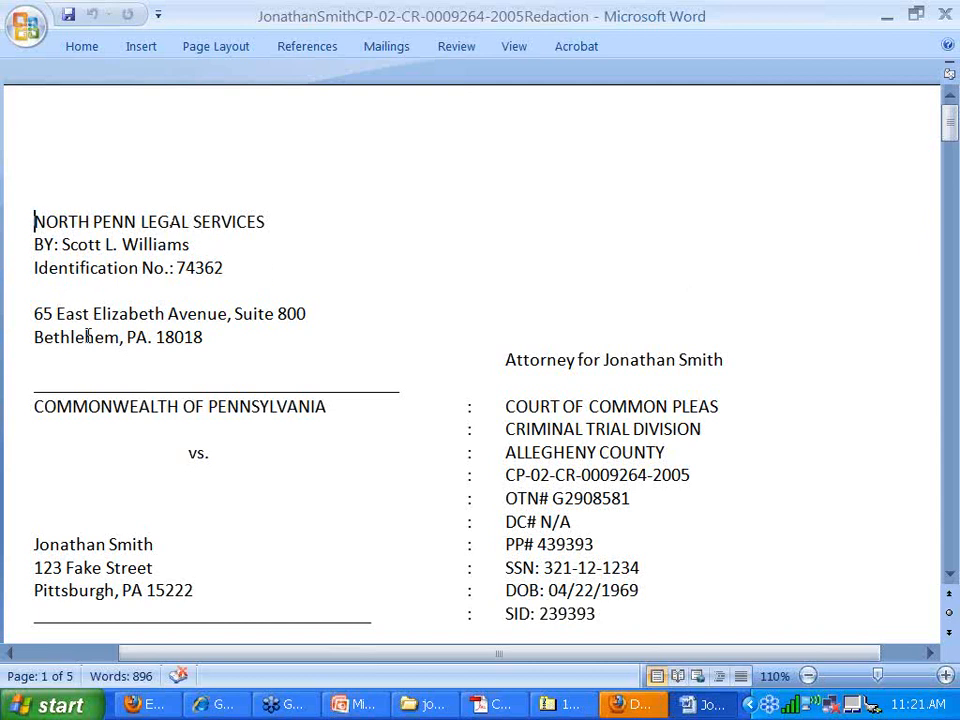
scroll(146, 325, down, 3)
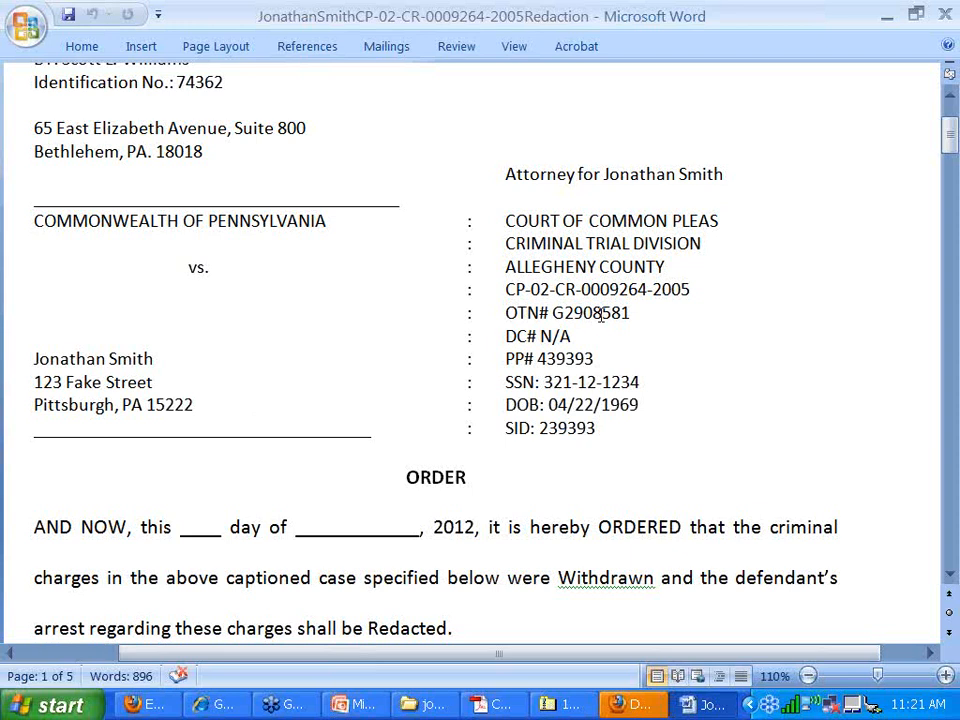
scroll(600, 316, down, 1)
scroll(601, 316, down, 1)
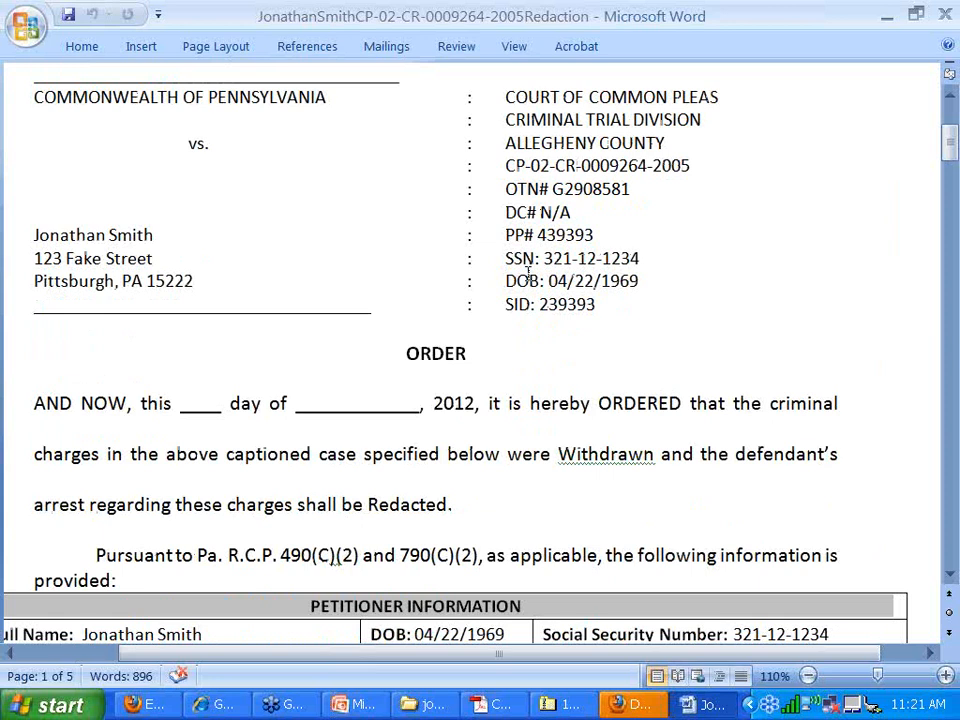
scroll(528, 276, down, 3)
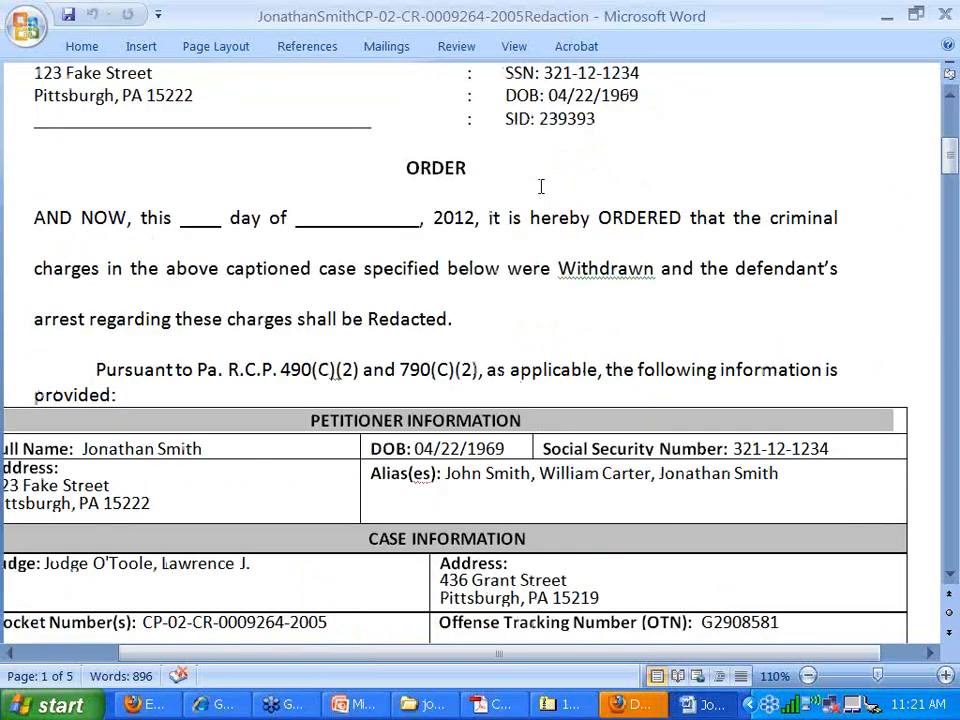
scroll(540, 186, down, 1)
scroll(394, 154, down, 1)
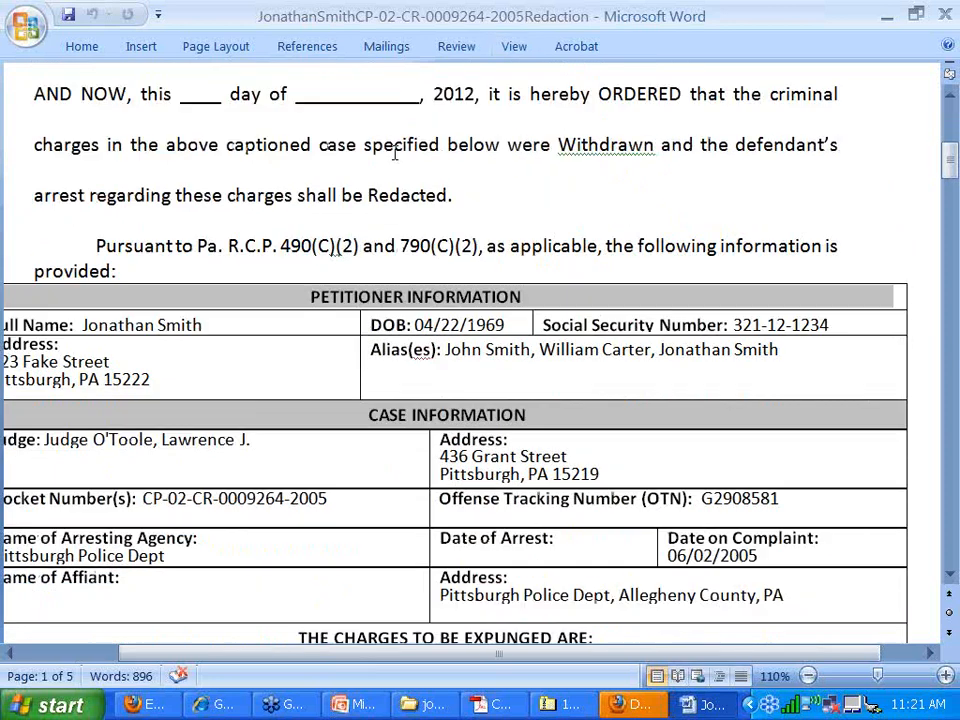
scroll(551, 129, up, 1)
scroll(551, 129, up, 1)
- Check the words Withdrawn and Redacted in the ORDER paragraph, then scroll to the information tables
drag(184, 279, 667, 276)
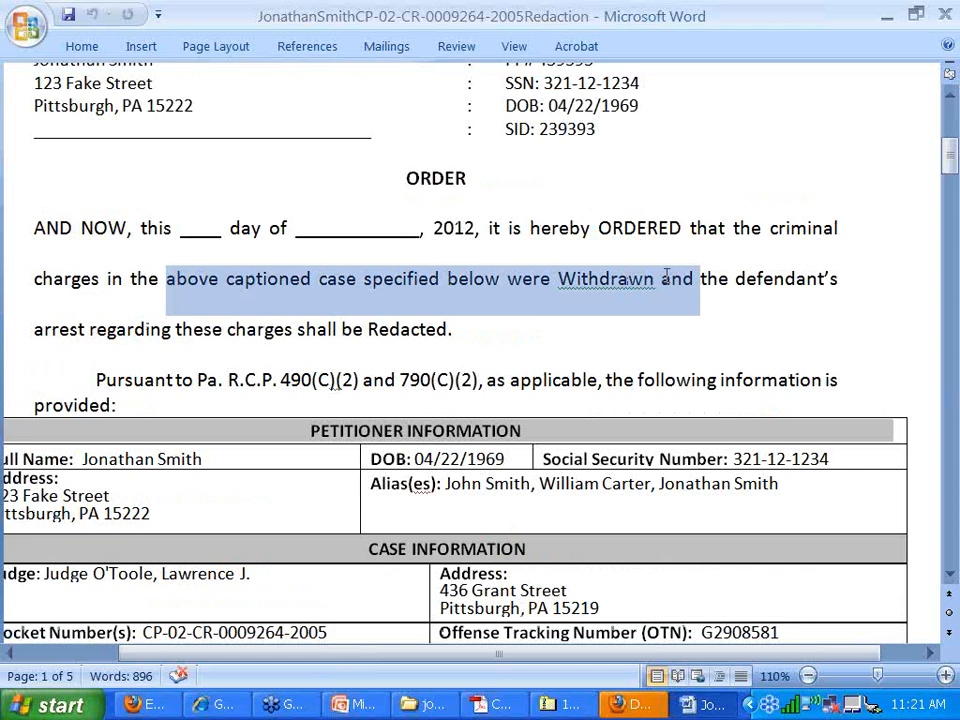
double_click(610, 279)
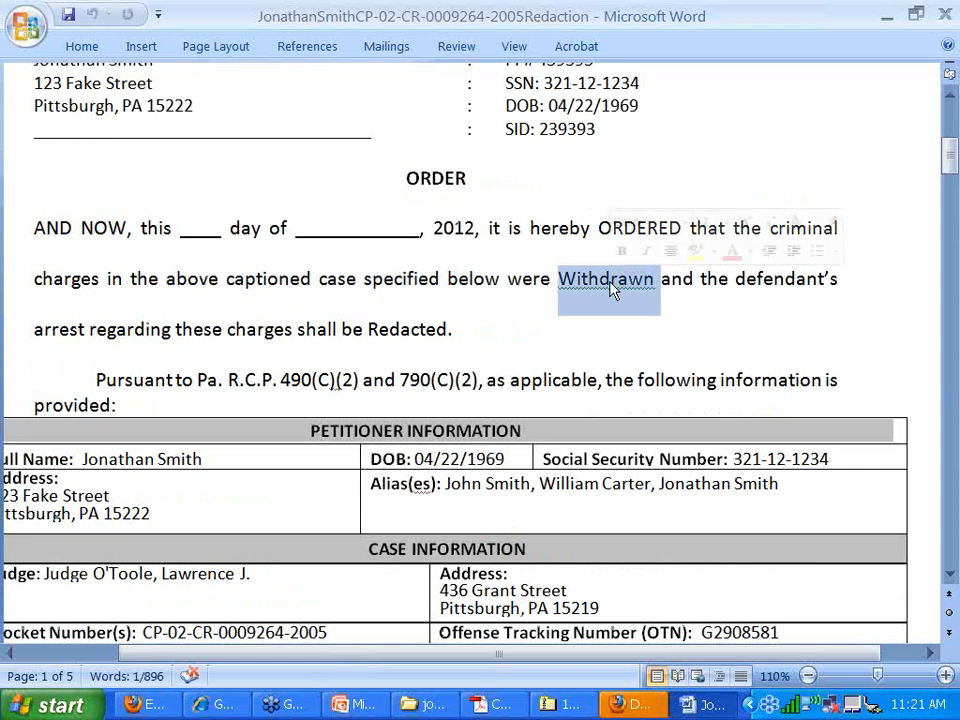
double_click(408, 329)
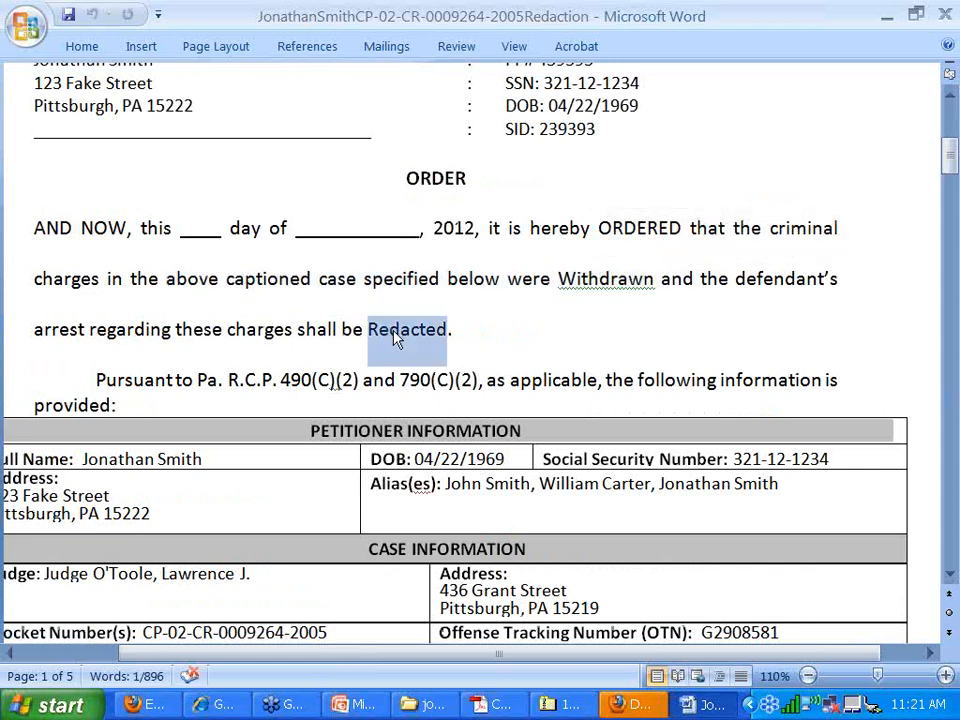
click(570, 338)
scroll(570, 339, down, 1)
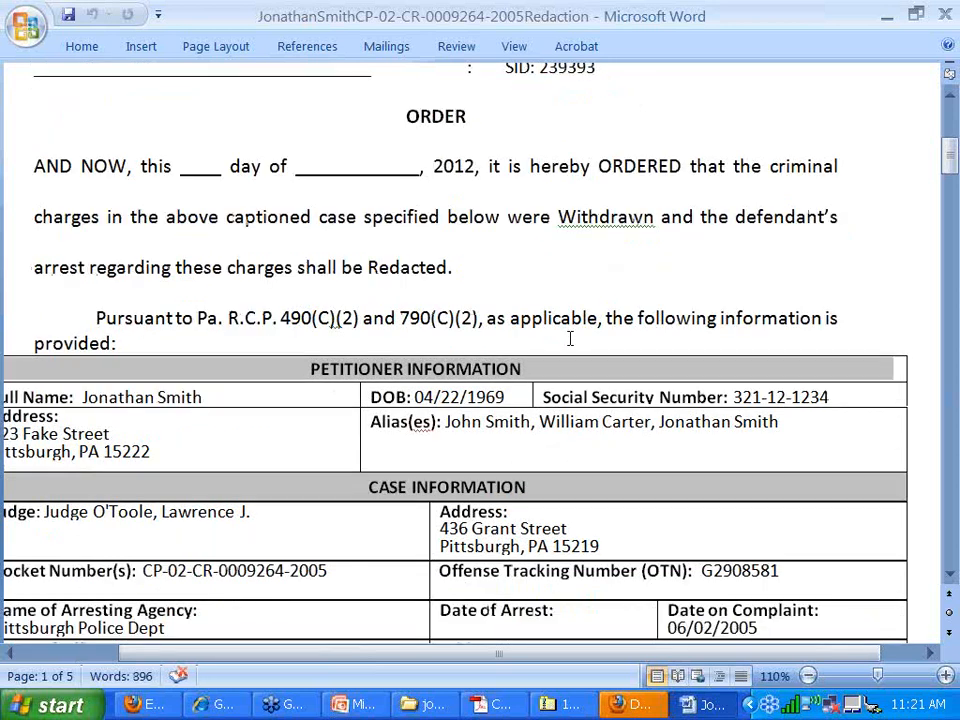
scroll(570, 339, down, 1)
scroll(570, 338, down, 2)
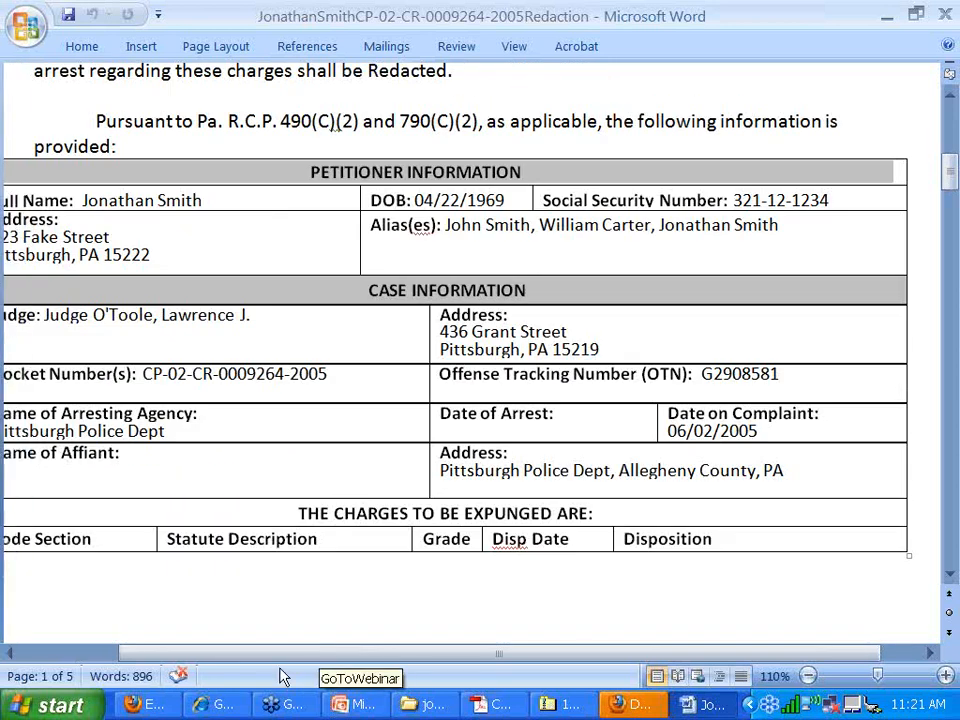
drag(266, 655, 215, 650)
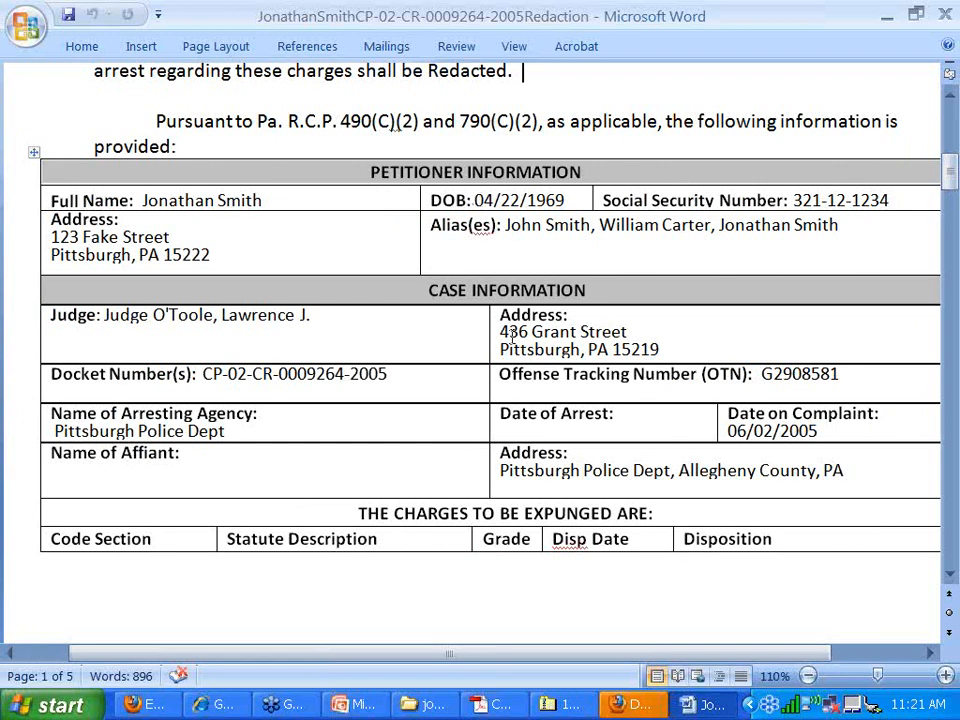
- Check the docket number, affiant's address, Date of Arrest and Name of Affiant cells
scroll(511, 337, down, 2)
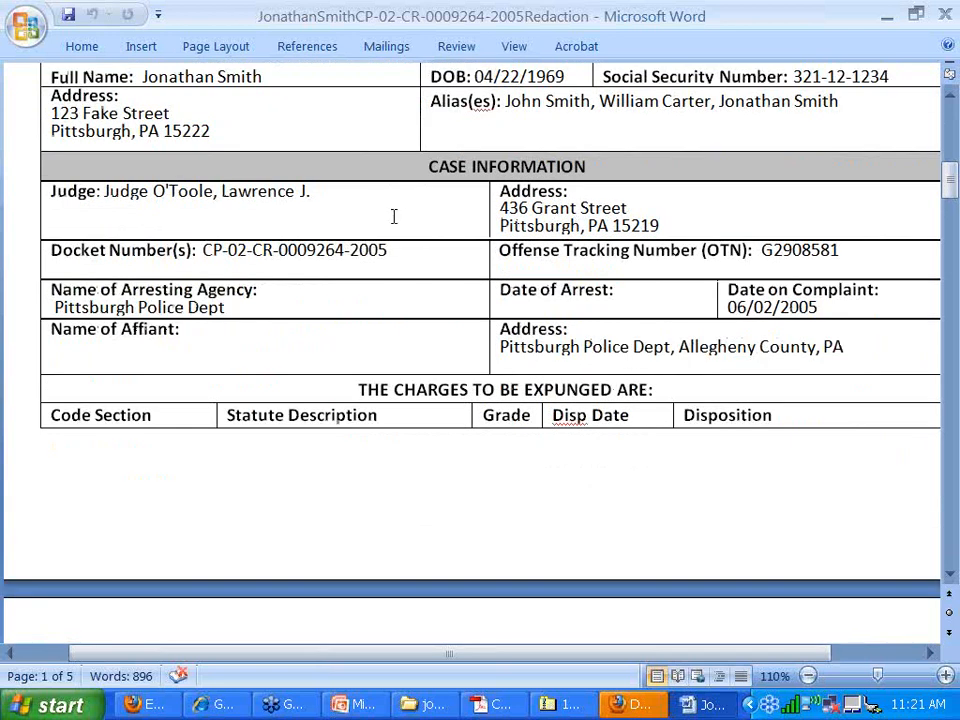
click(473, 254)
scroll(487, 308, down, 6)
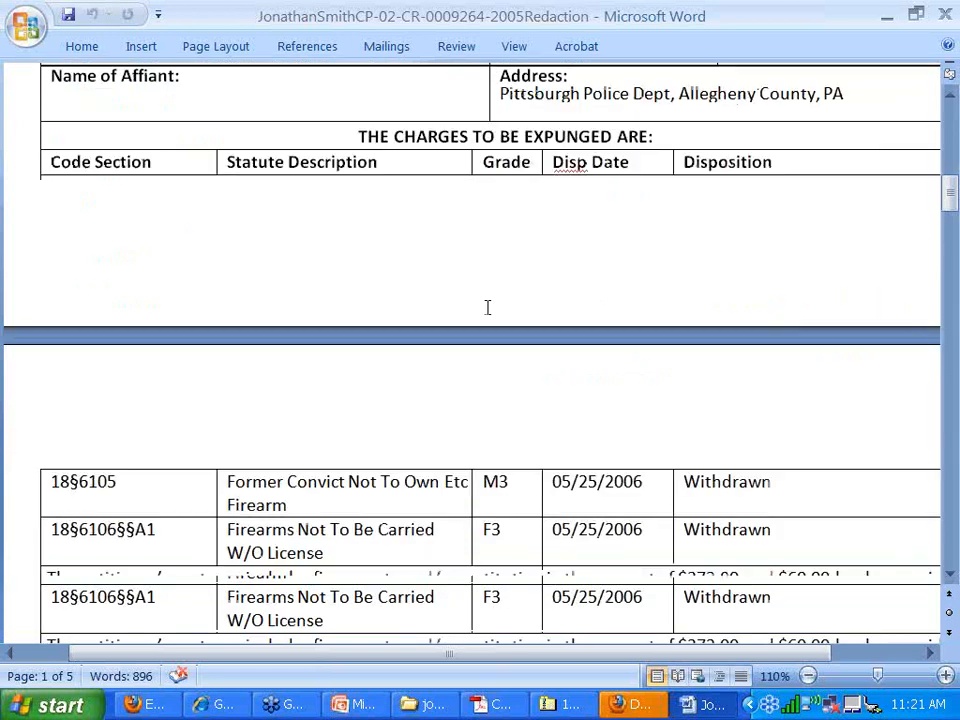
scroll(540, 220, up, 5)
drag(54, 247, 229, 249)
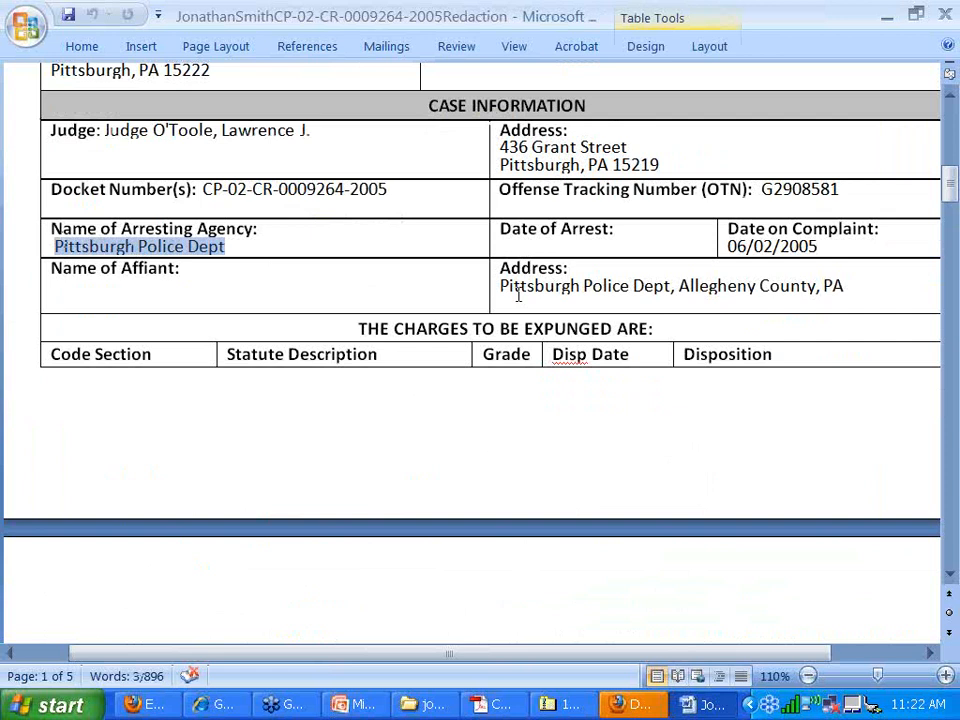
drag(500, 287, 832, 286)
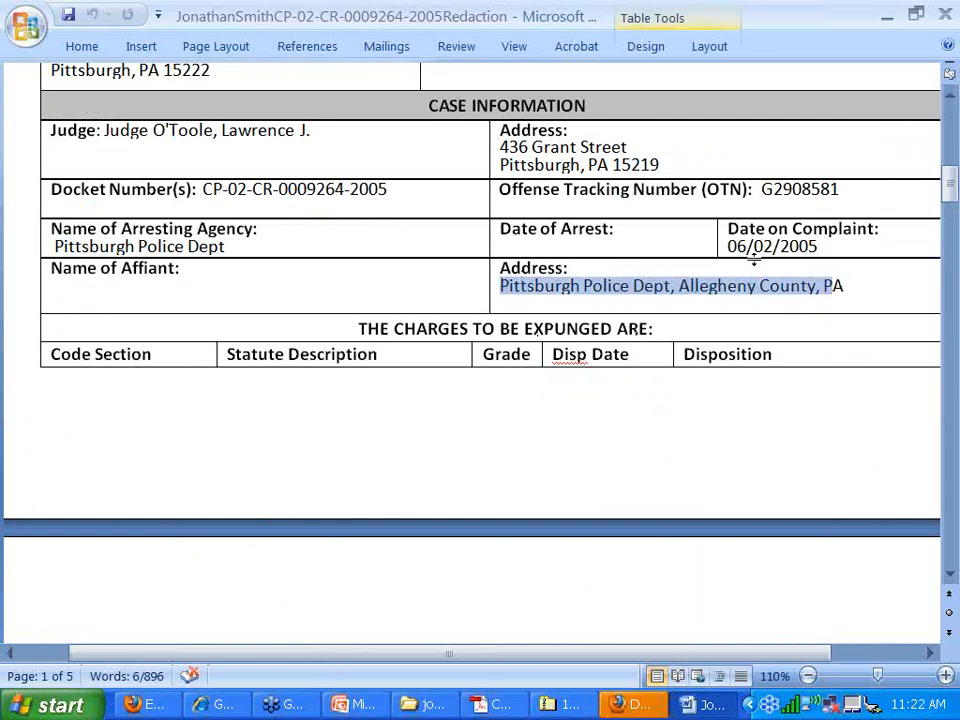
click(590, 248)
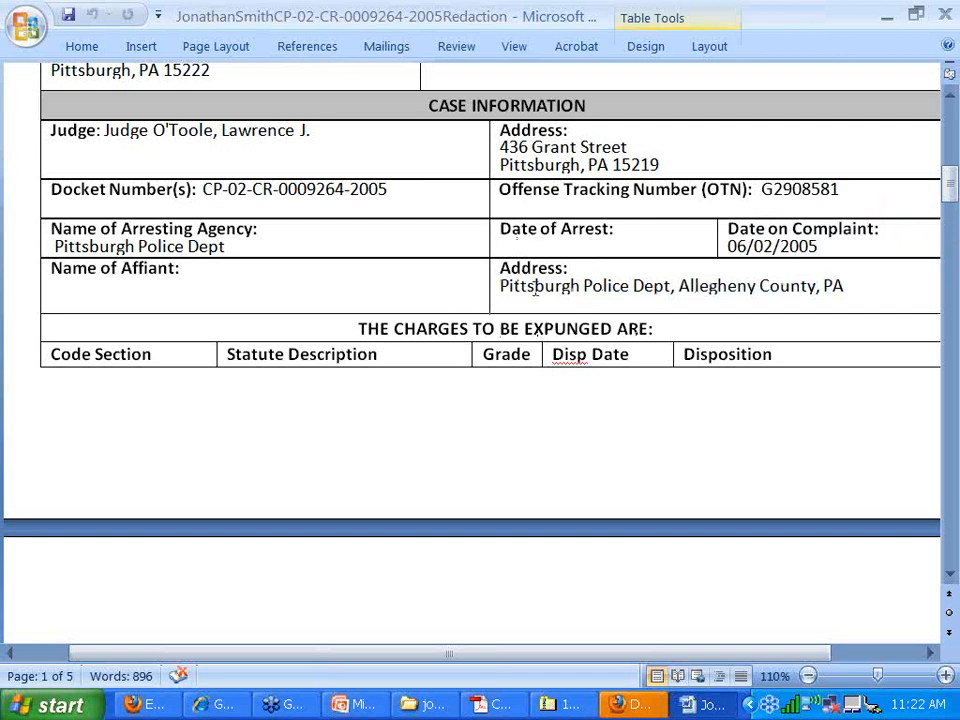
click(144, 285)
- Inspect the first charge's M3 grade, date and Withdrawn disposition in the charges table
scroll(144, 288, down, 1)
scroll(147, 288, down, 2)
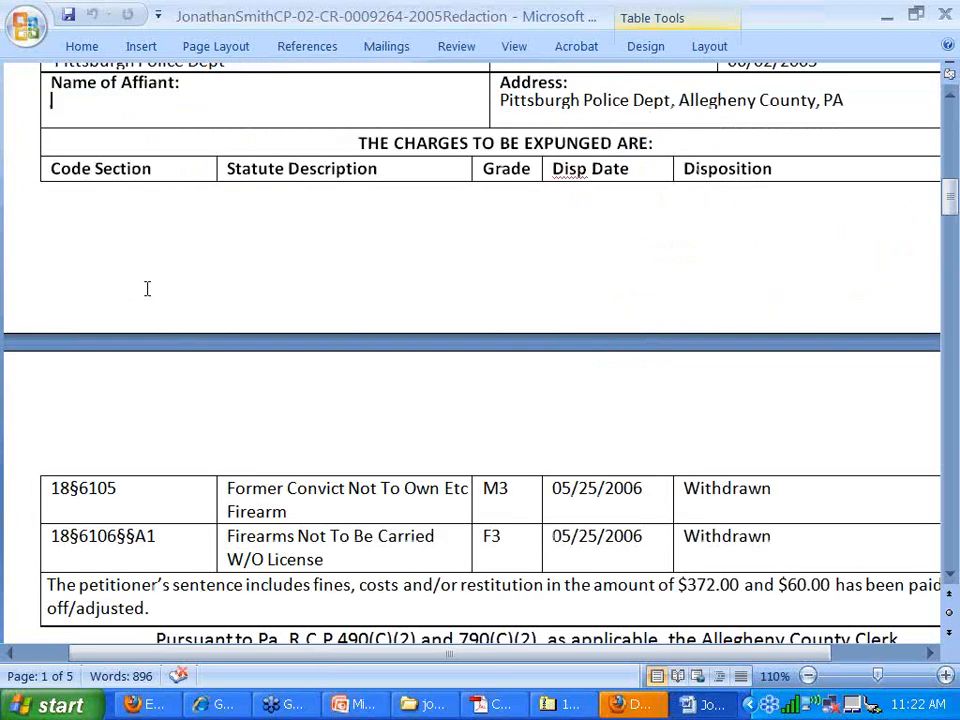
scroll(147, 288, down, 2)
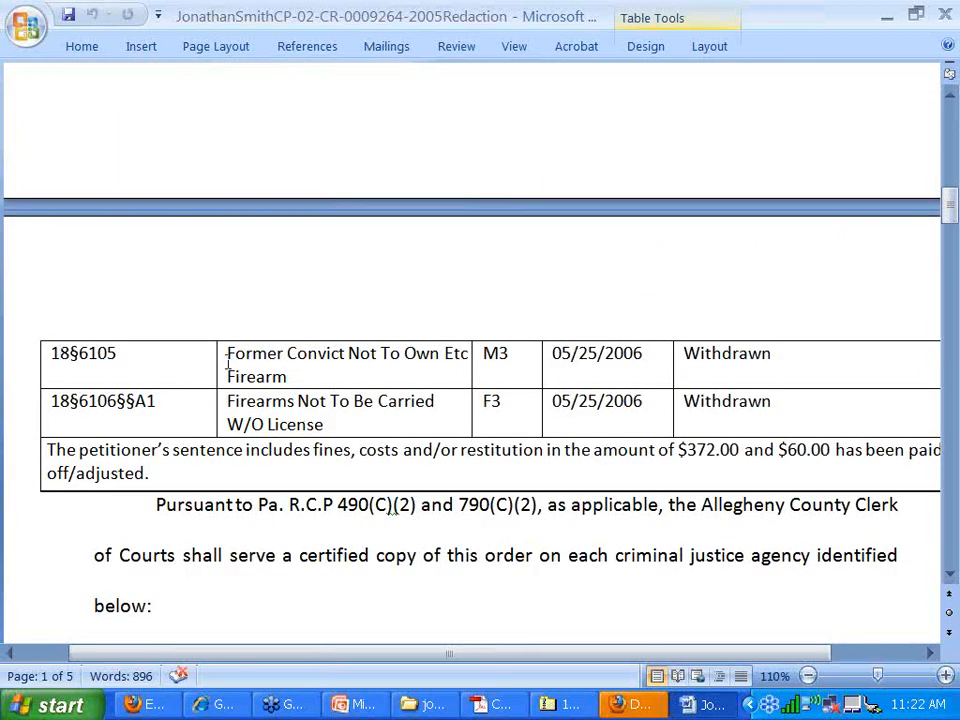
drag(507, 357, 487, 362)
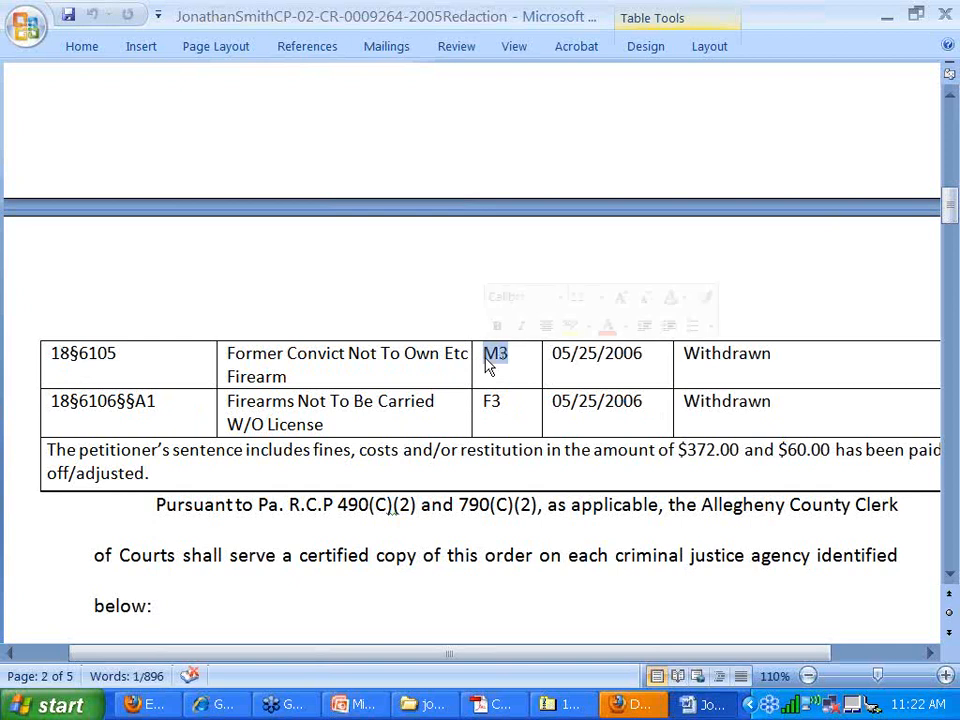
drag(551, 357, 687, 358)
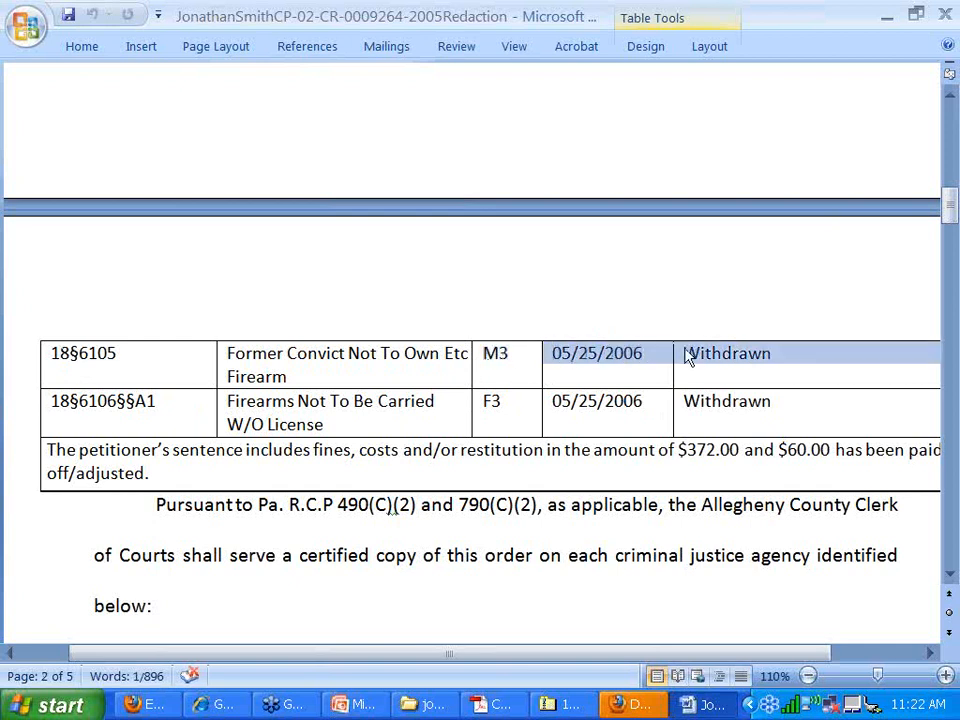
click(687, 358)
double_click(716, 355)
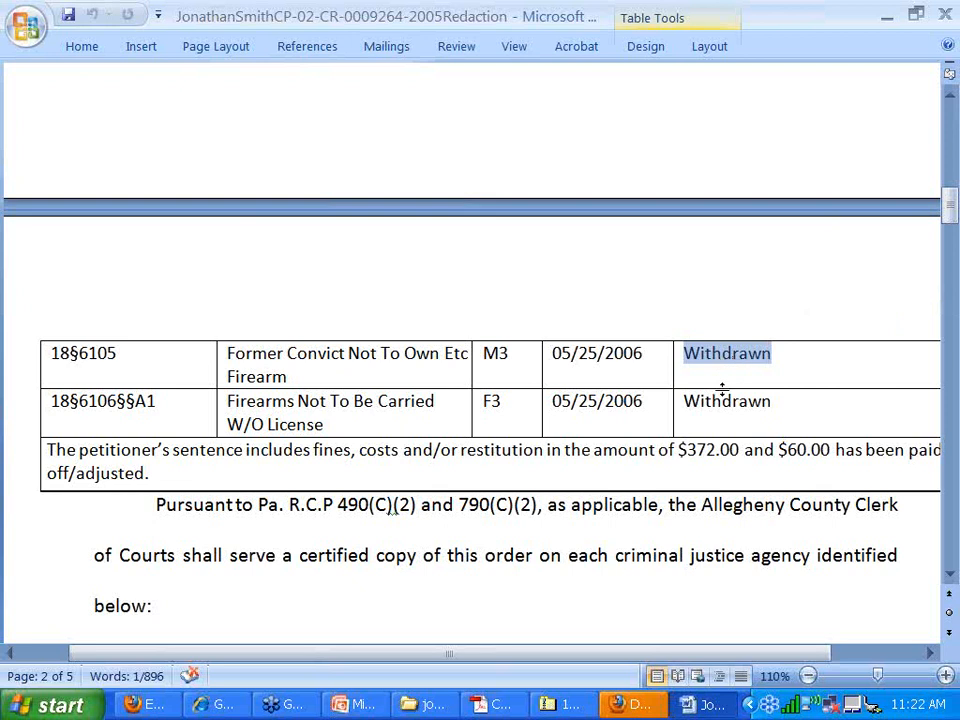
- Read through the order and petition pages to the signature, then bring the client's folder forward
scroll(722, 388, down, 5)
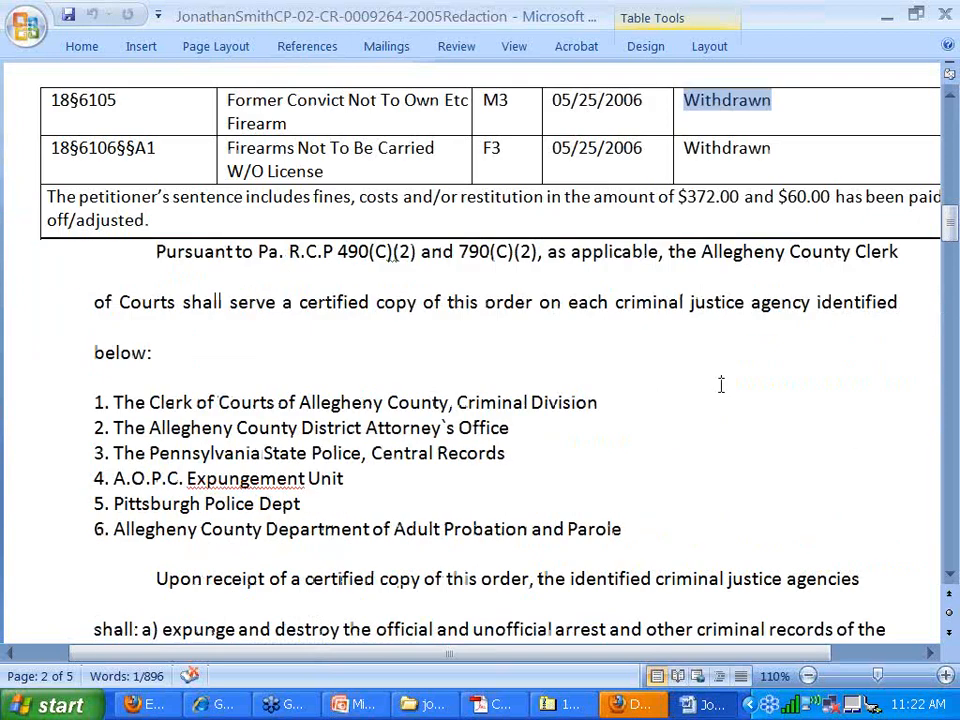
scroll(721, 385, down, 1)
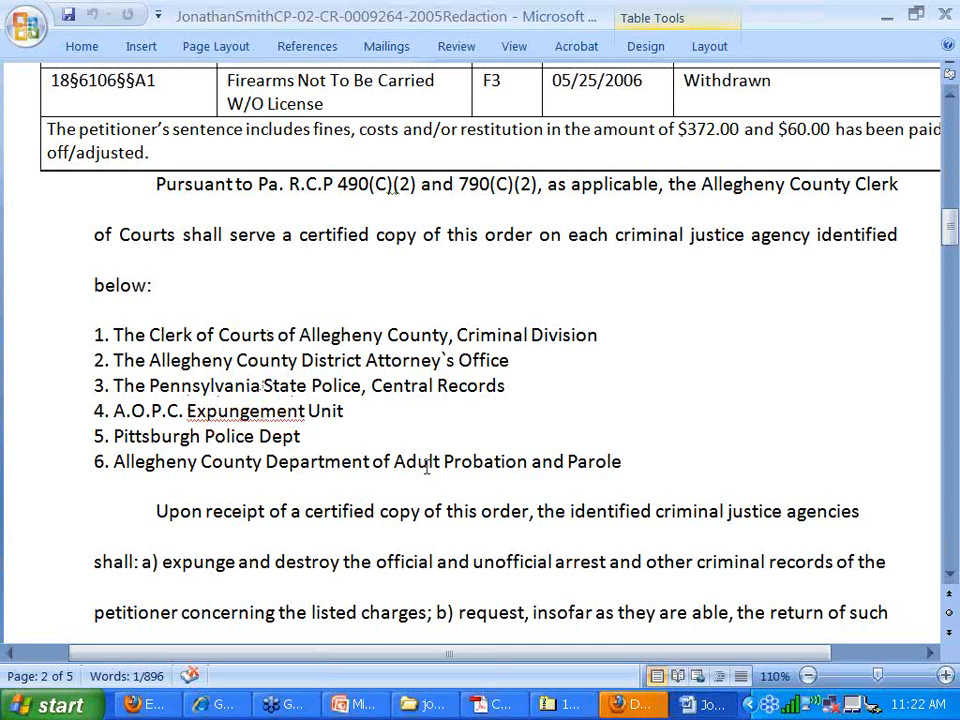
scroll(411, 428, down, 10)
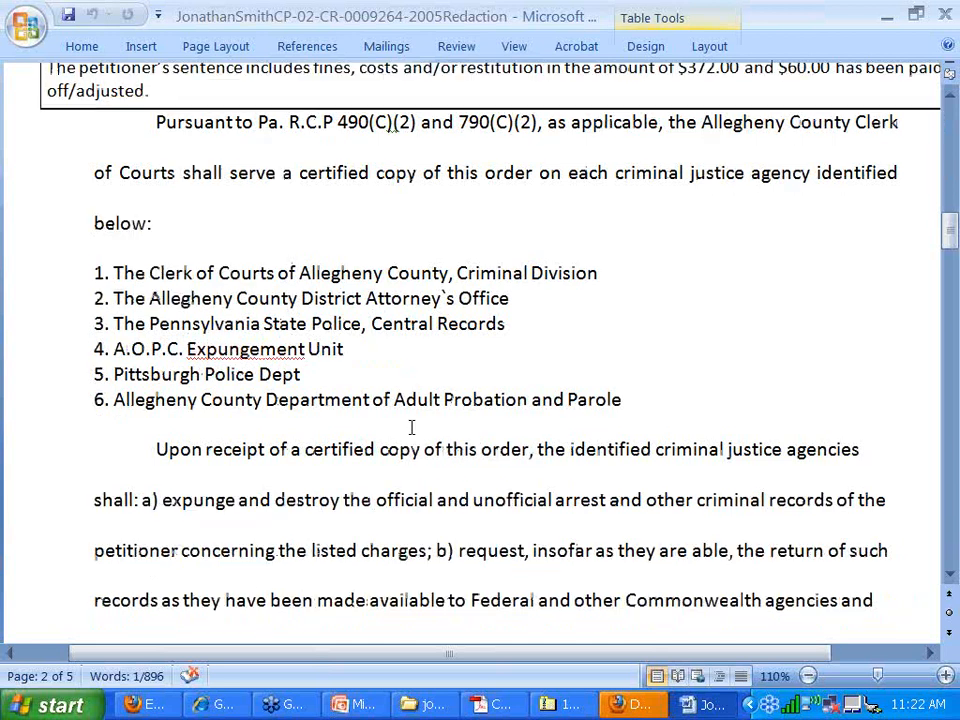
scroll(320, 375, down, 15)
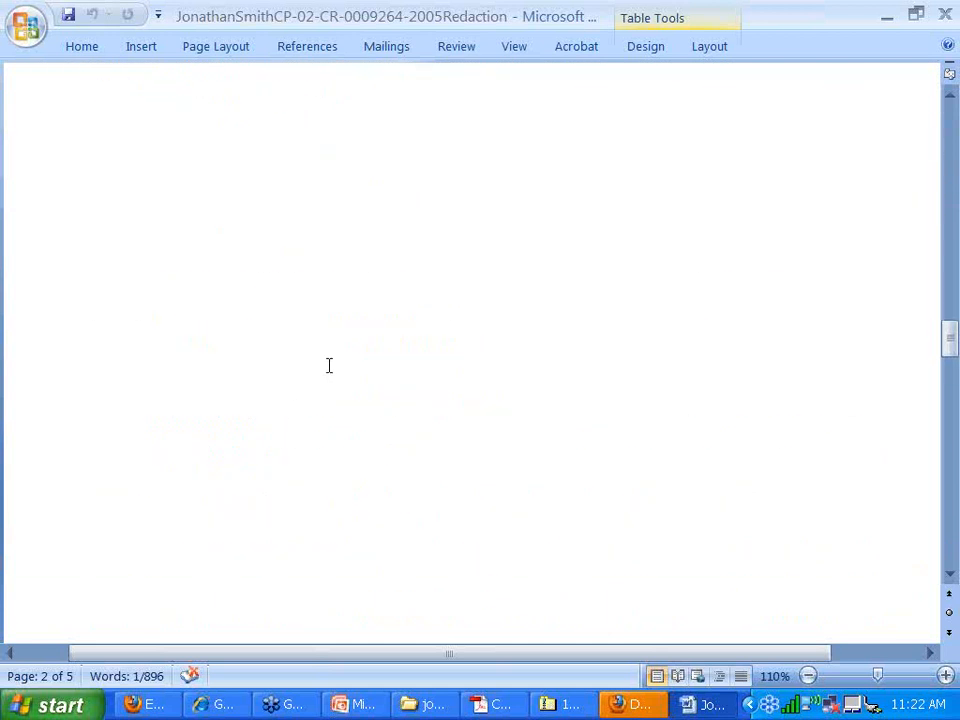
scroll(330, 362, down, 3)
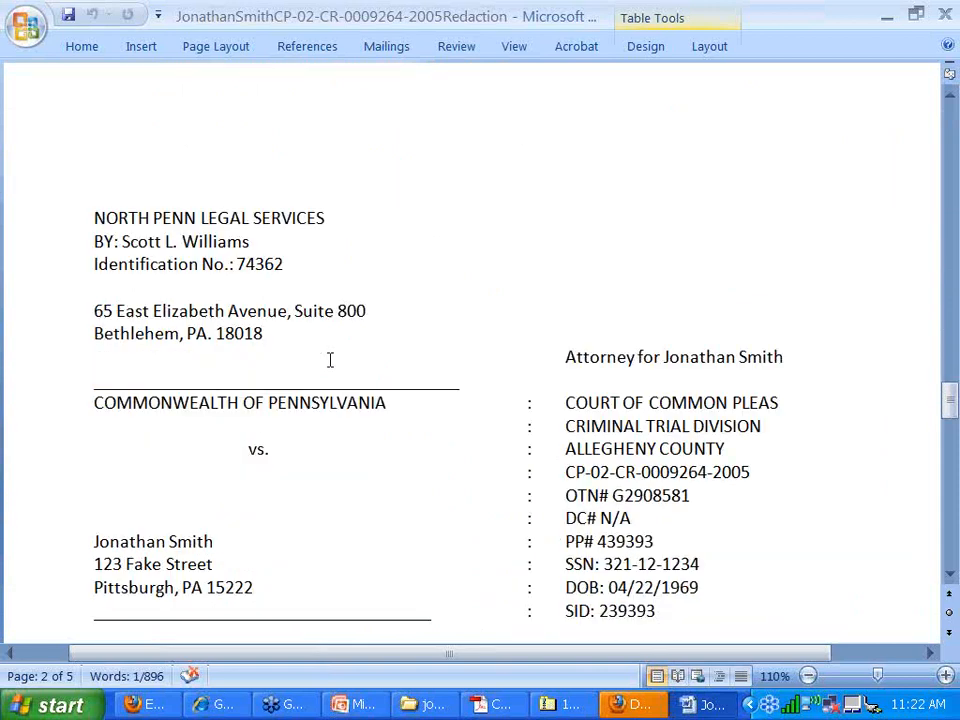
scroll(330, 359, down, 3)
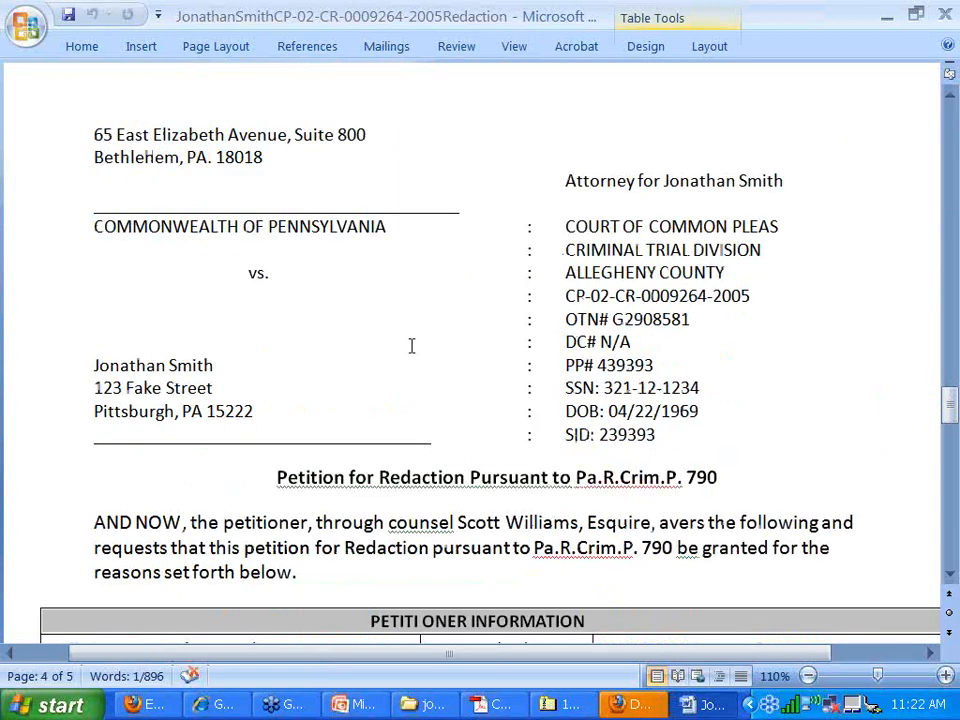
scroll(411, 345, down, 4)
scroll(408, 340, up, 3)
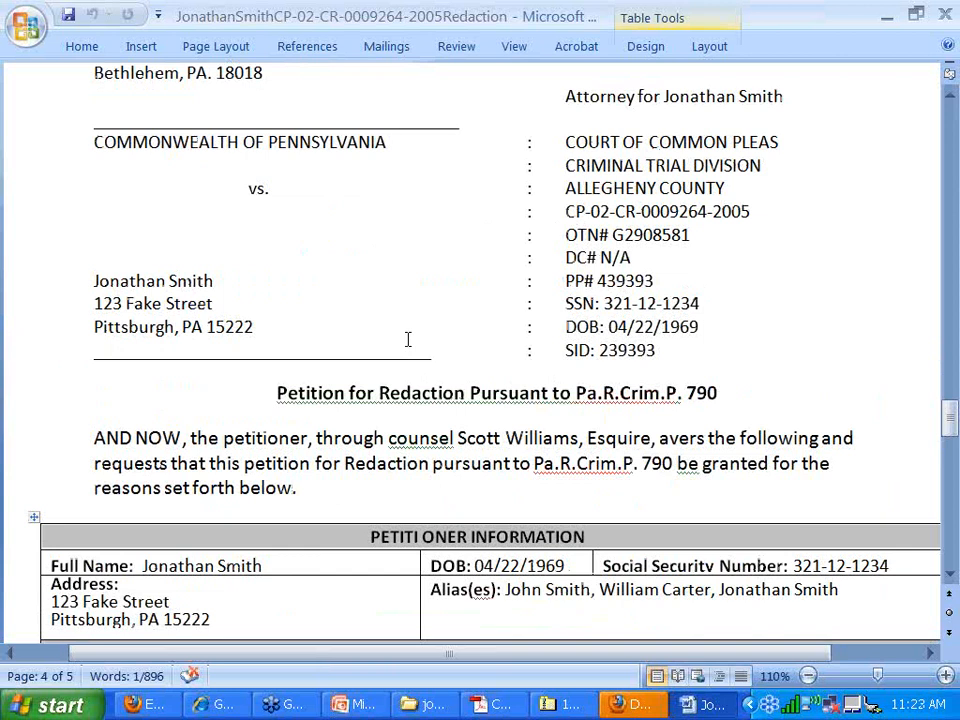
scroll(408, 340, down, 1)
scroll(408, 340, down, 3)
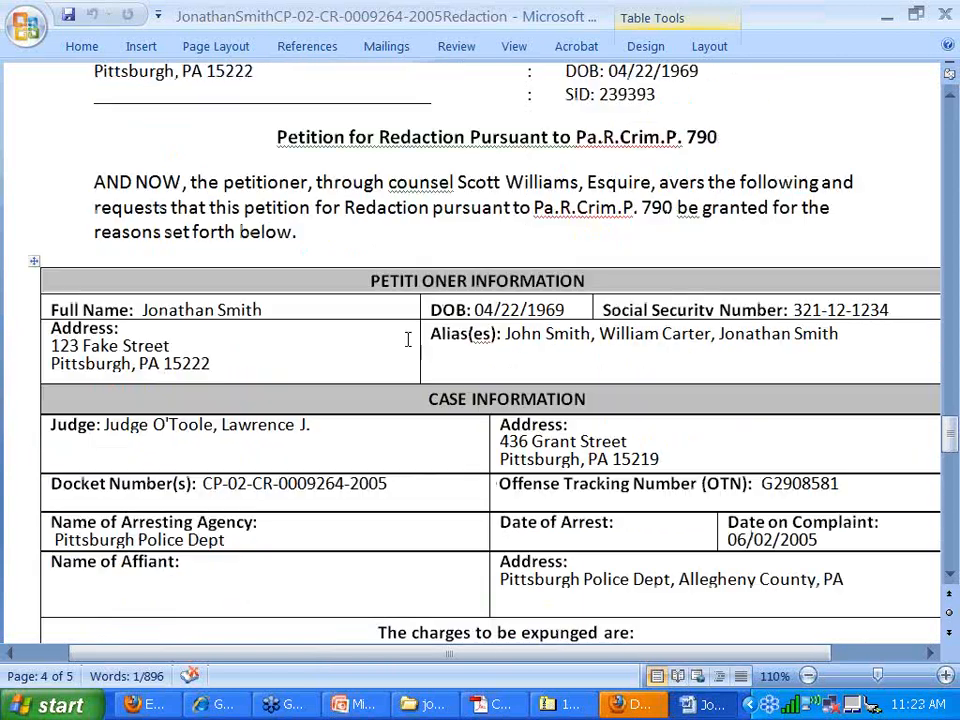
scroll(408, 340, down, 3)
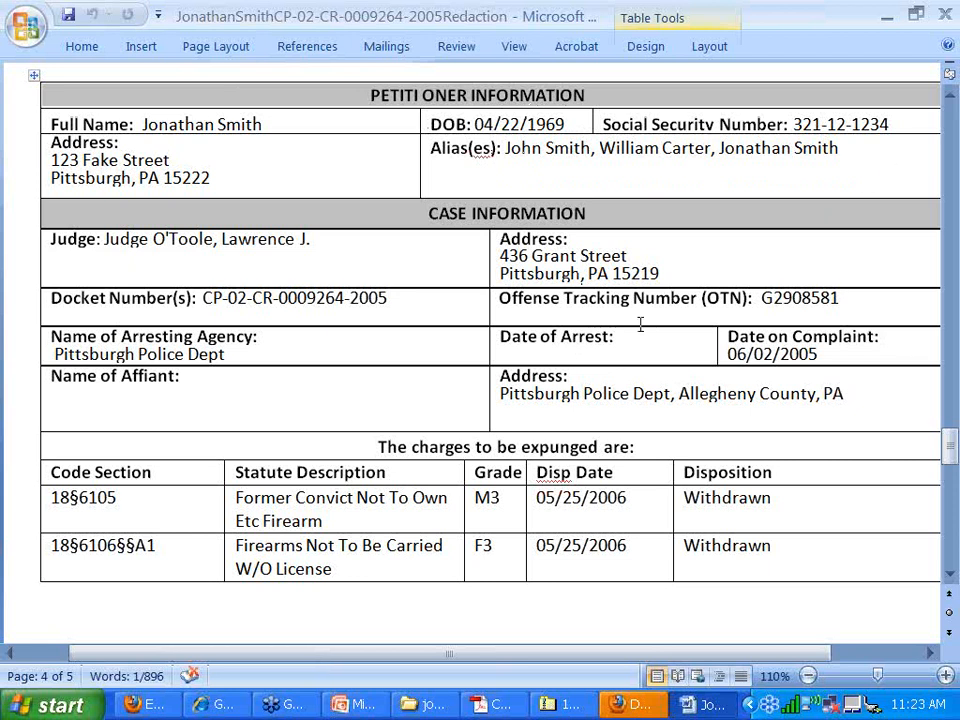
scroll(640, 323, down, 3)
scroll(640, 323, down, 2)
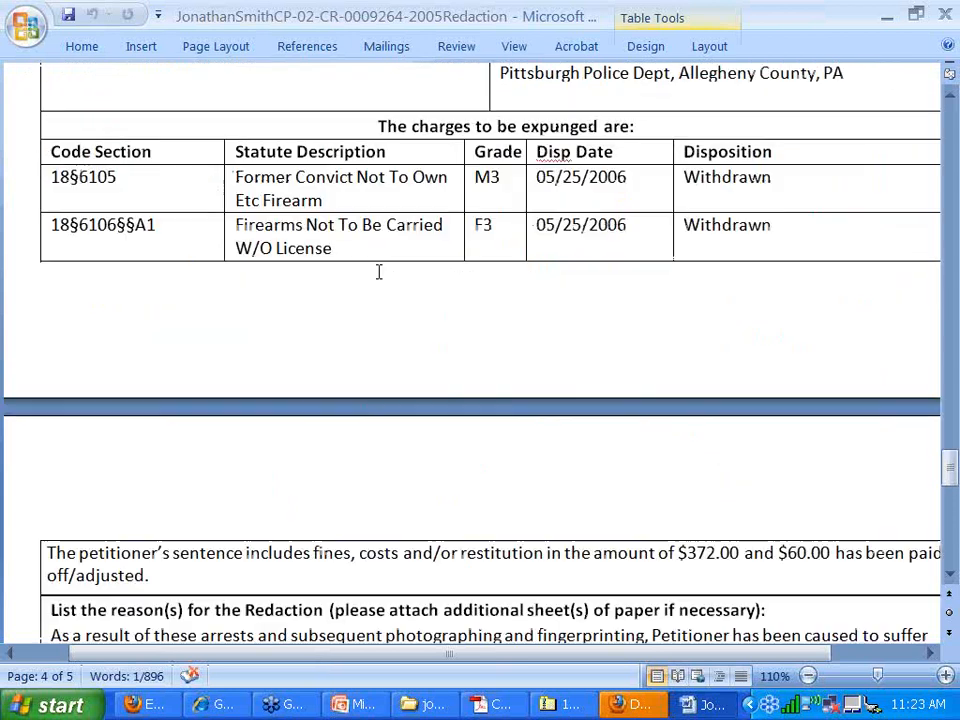
scroll(379, 272, down, 5)
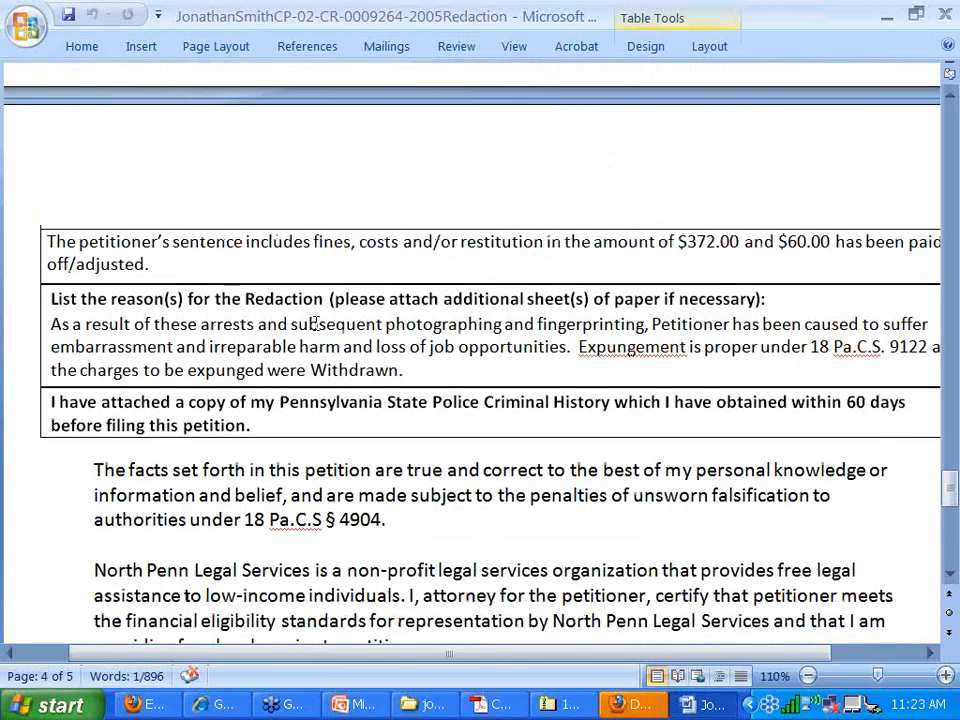
scroll(316, 323, down, 1)
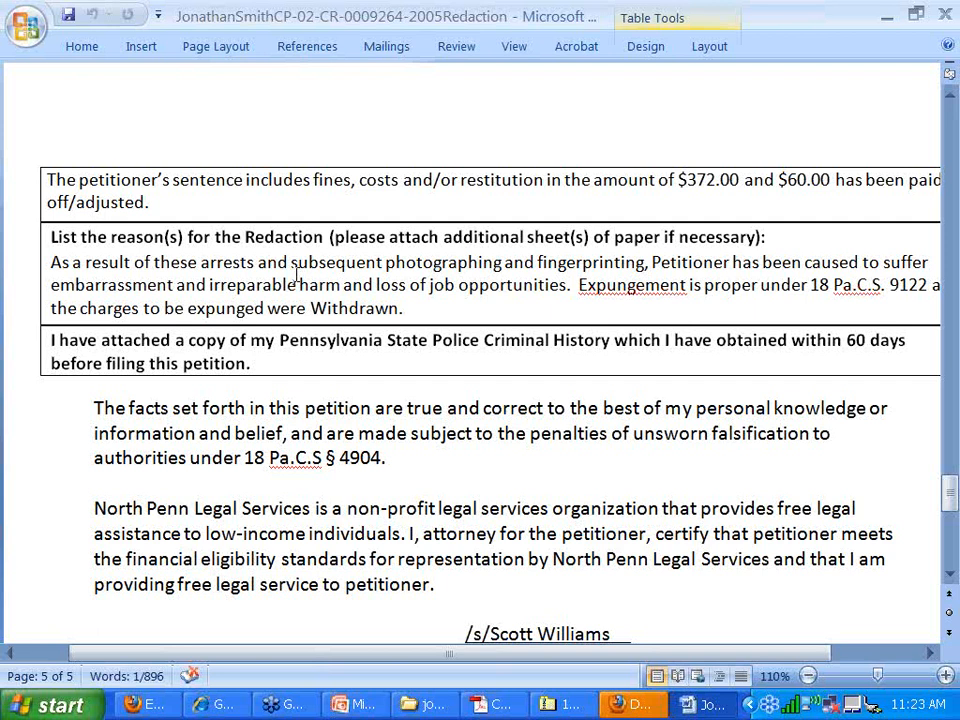
scroll(296, 272, down, 4)
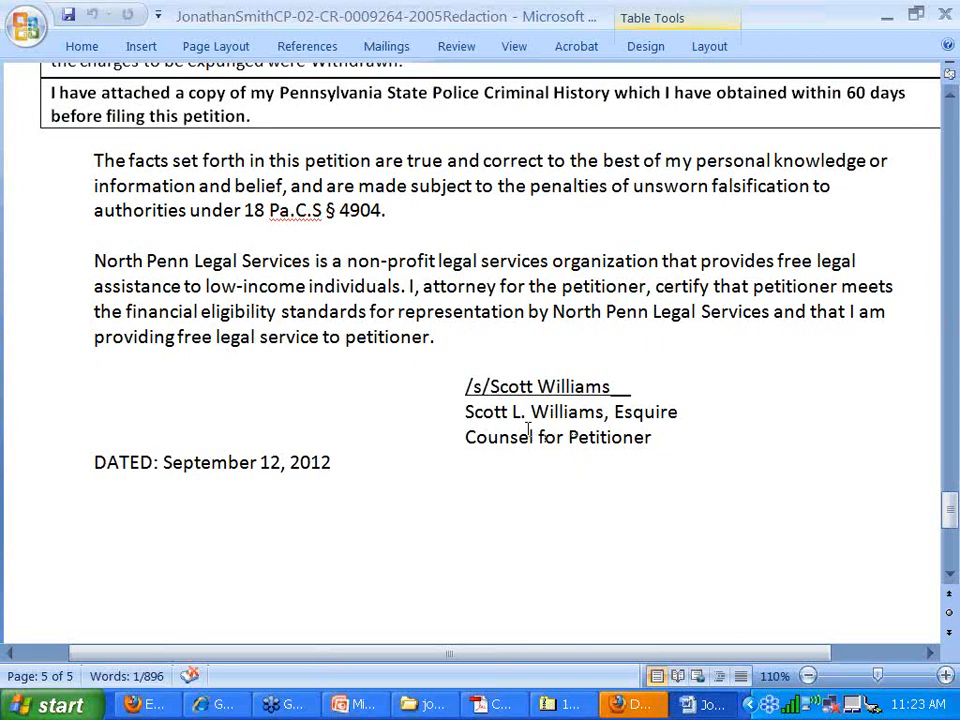
scroll(222, 432, down, 1)
scroll(248, 405, down, 3)
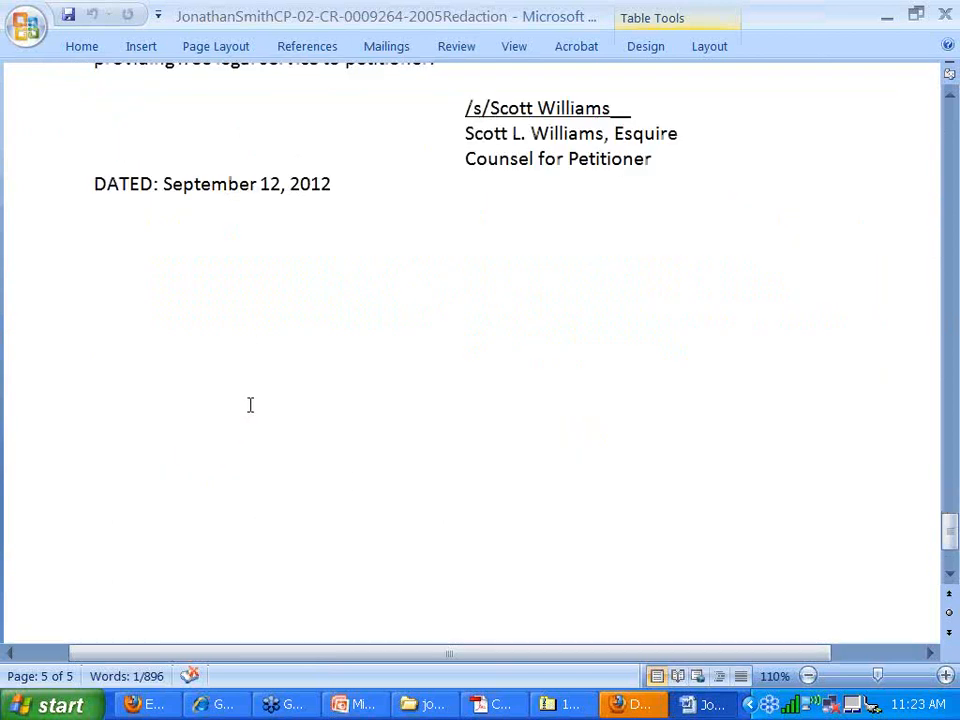
scroll(248, 405, up, 8)
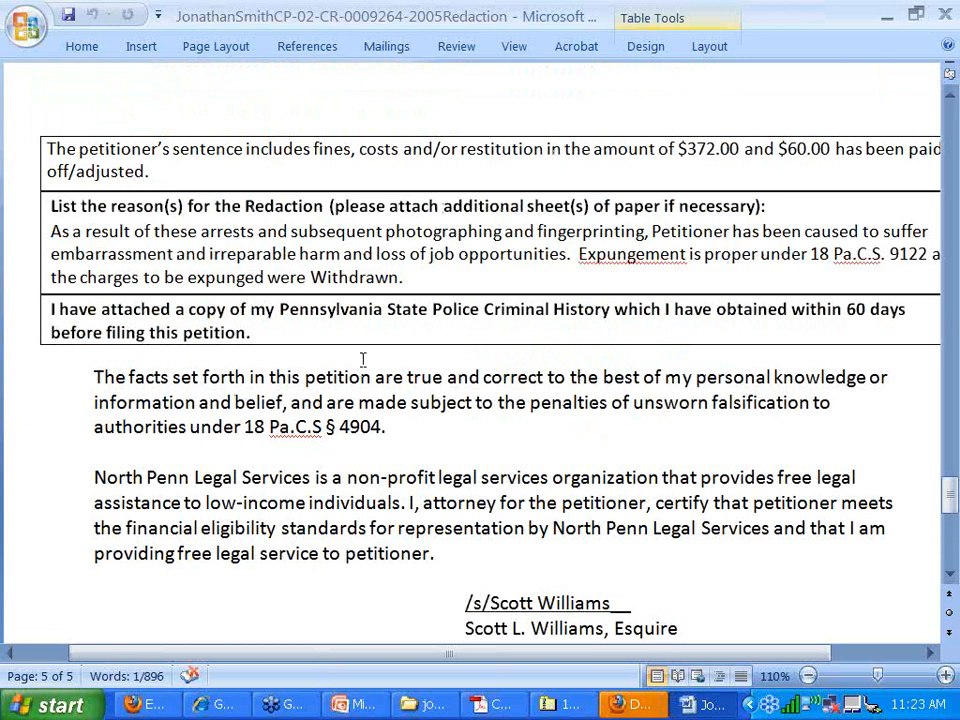
scroll(363, 359, down, 9)
scroll(529, 316, up, 20)
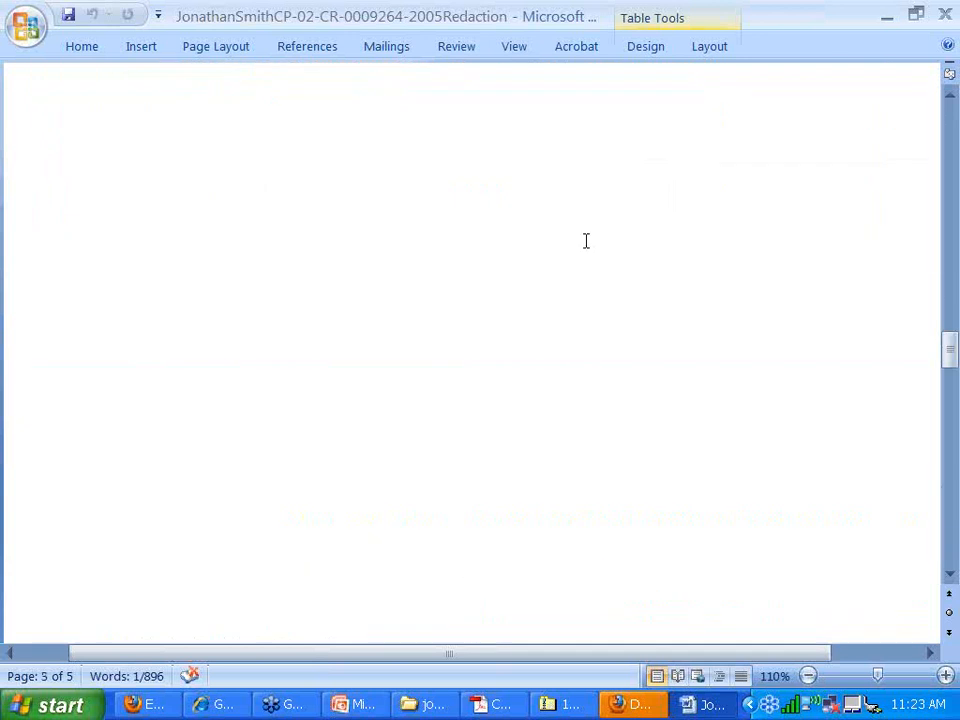
scroll(585, 241, up, 2)
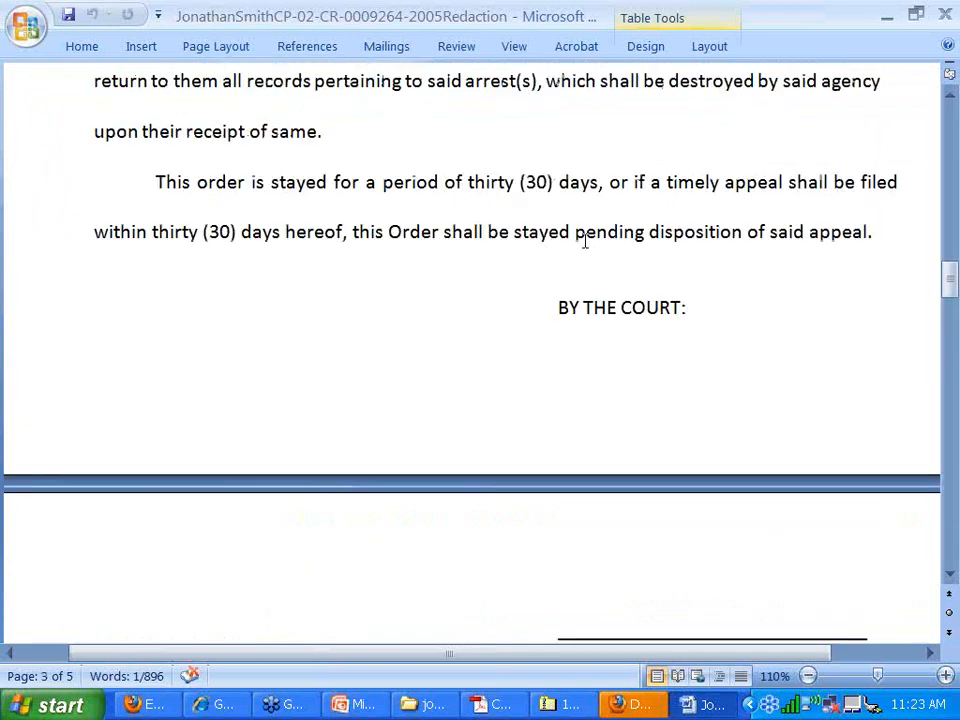
scroll(585, 241, up, 20)
click(425, 704)
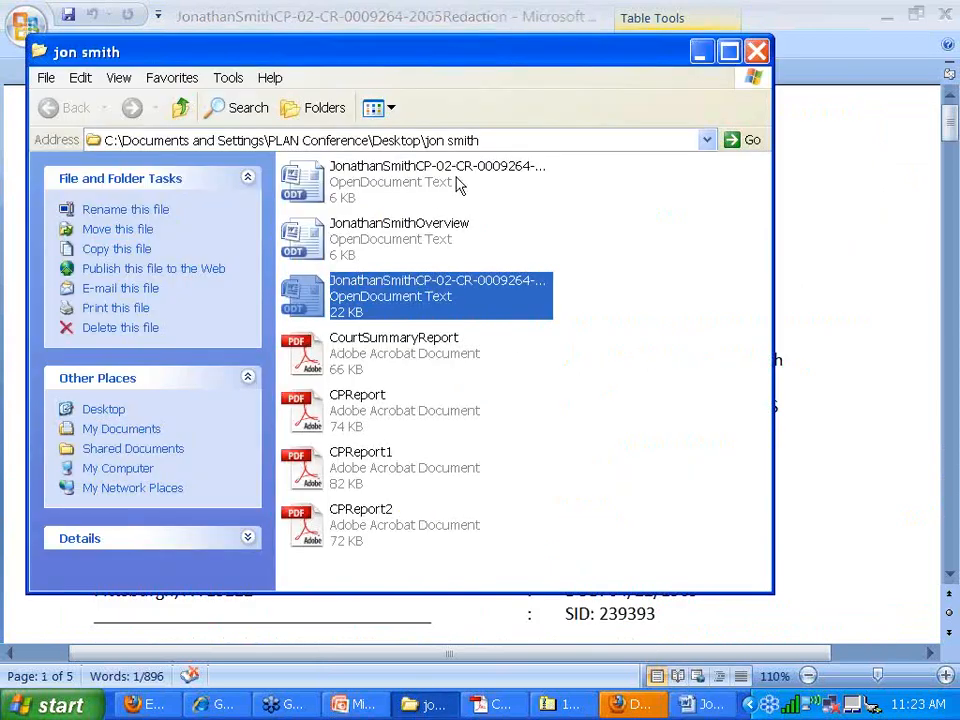
- Open the client's IFP petition in Word and read down to the ORDERED paragraph and BY THE COURT line
double_click(510, 172)
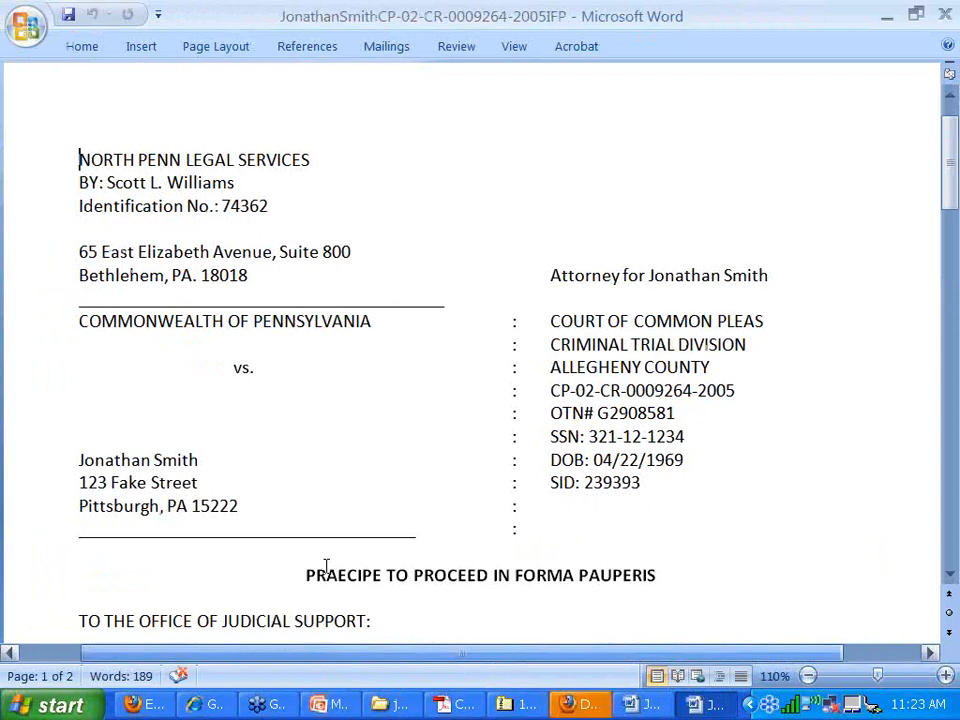
scroll(362, 514, down, 2)
scroll(375, 516, up, 1)
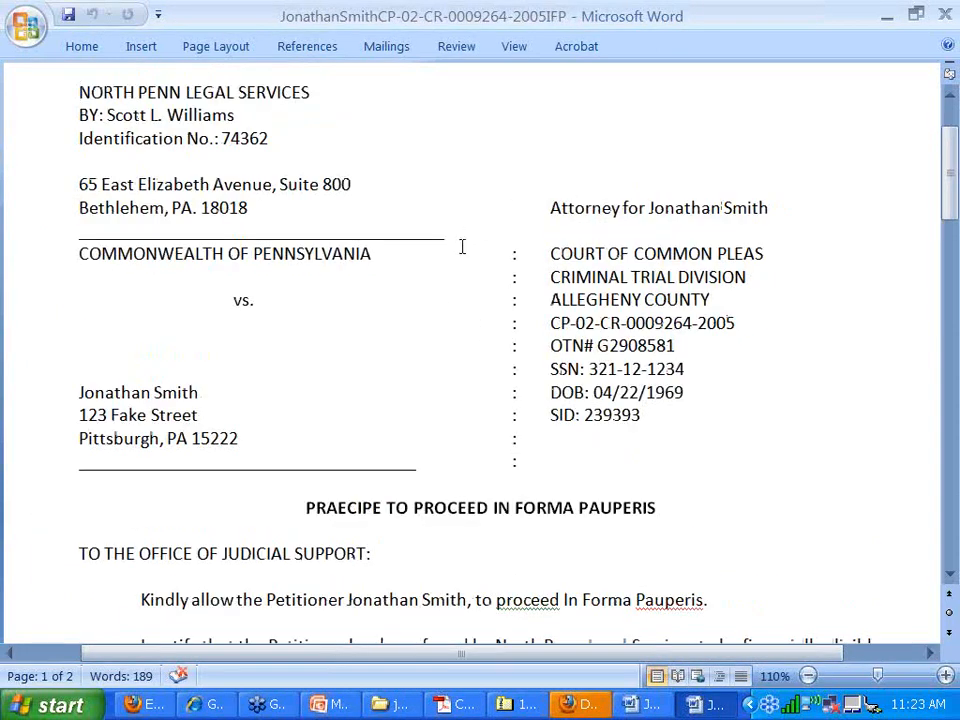
scroll(462, 246, down, 4)
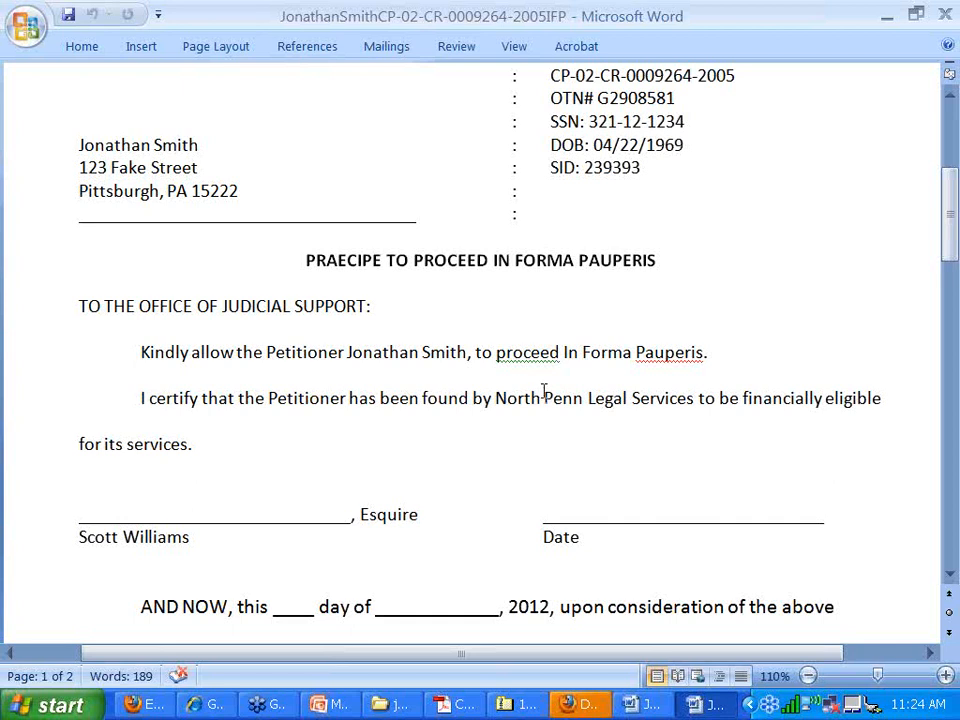
scroll(543, 392, down, 6)
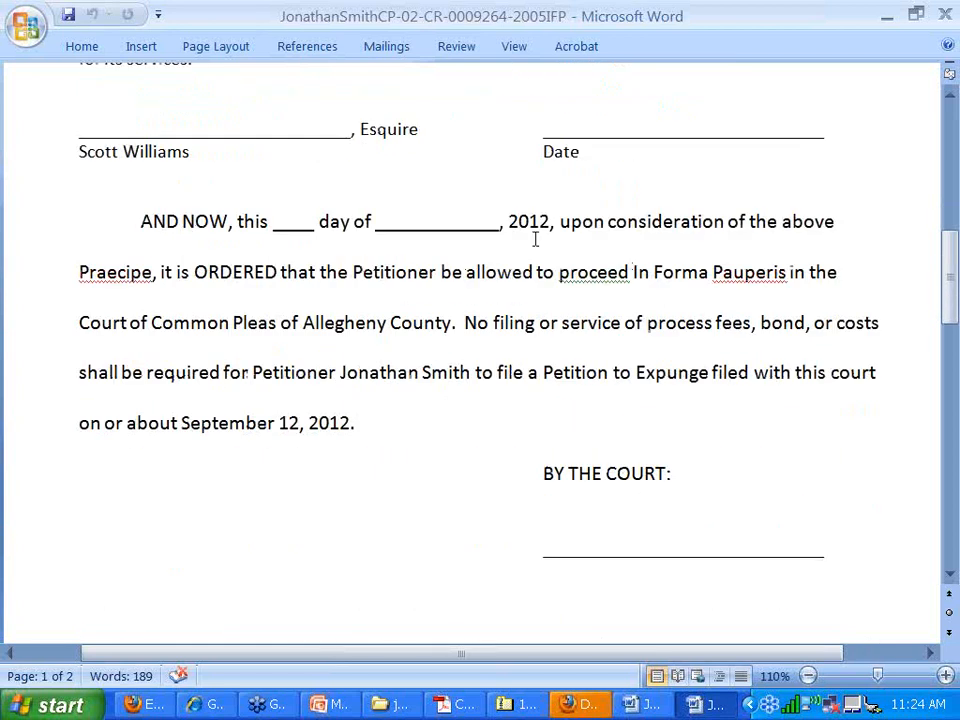
scroll(409, 345, down, 8)
scroll(408, 343, up, 6)
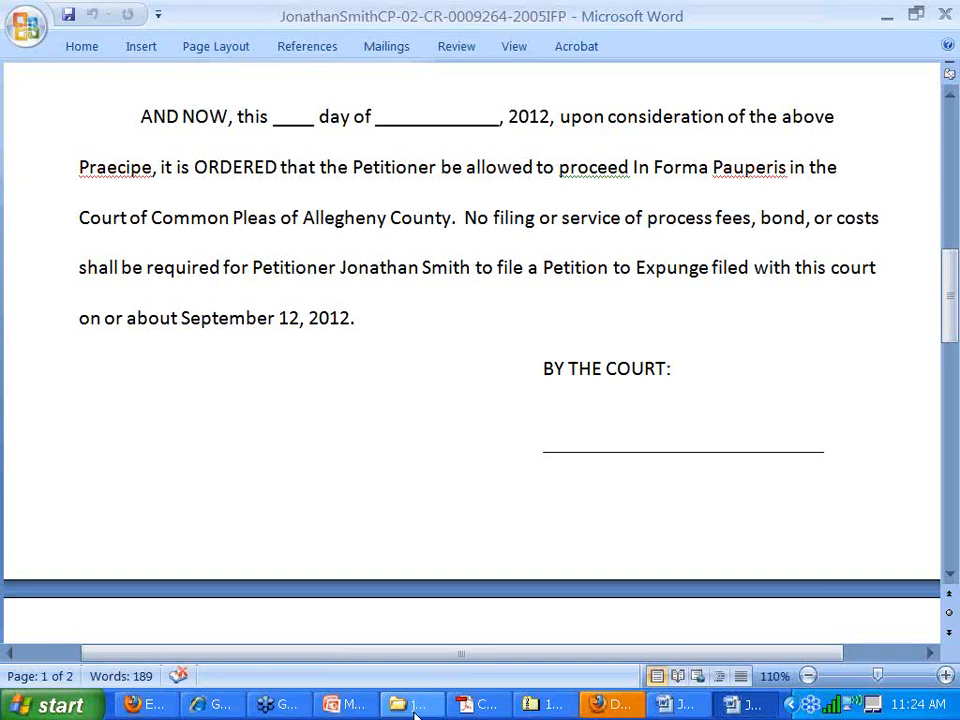
click(385, 706)
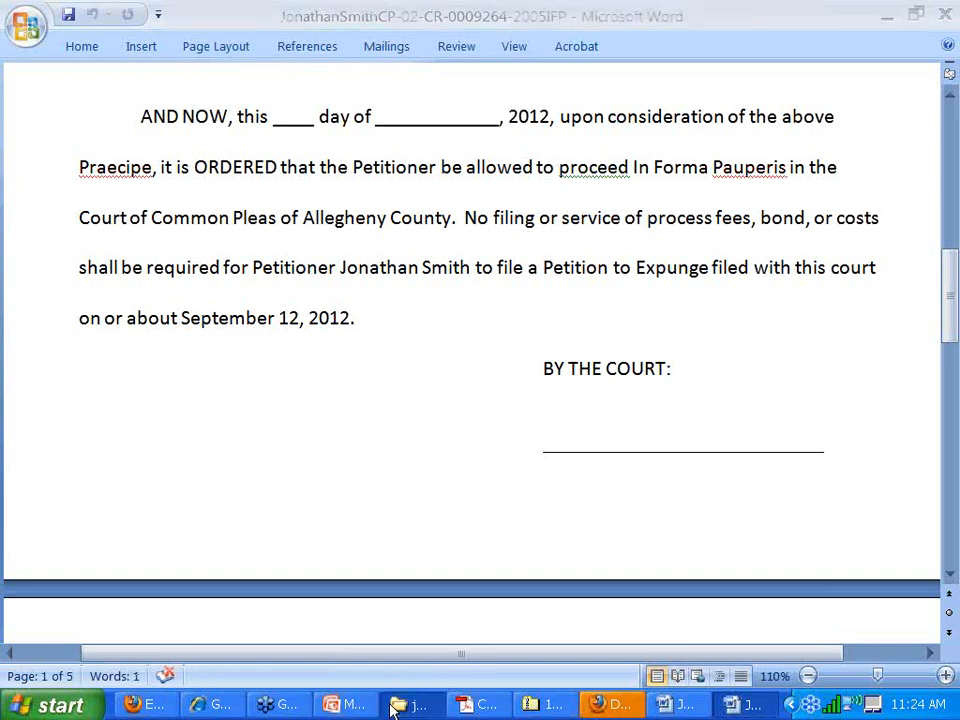
click(145, 706)
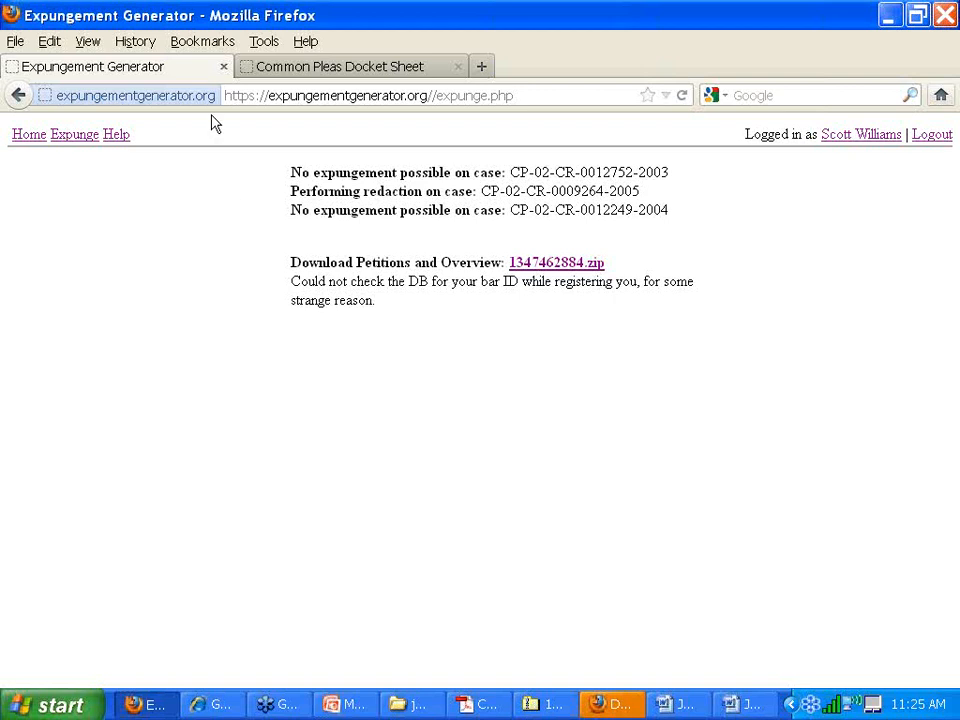
click(19, 94)
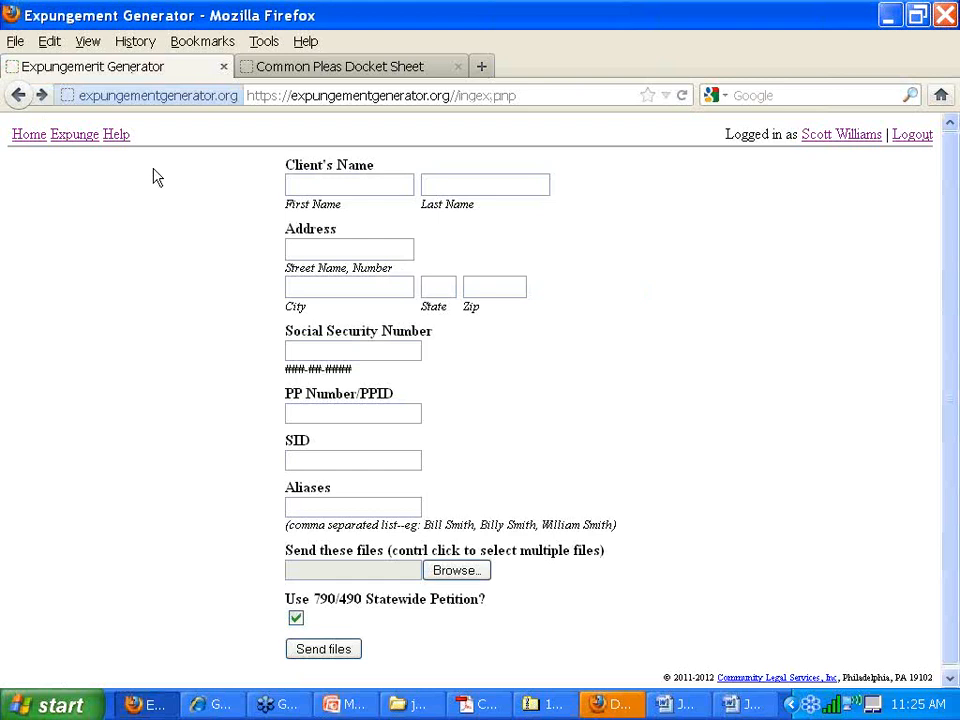
click(690, 706)
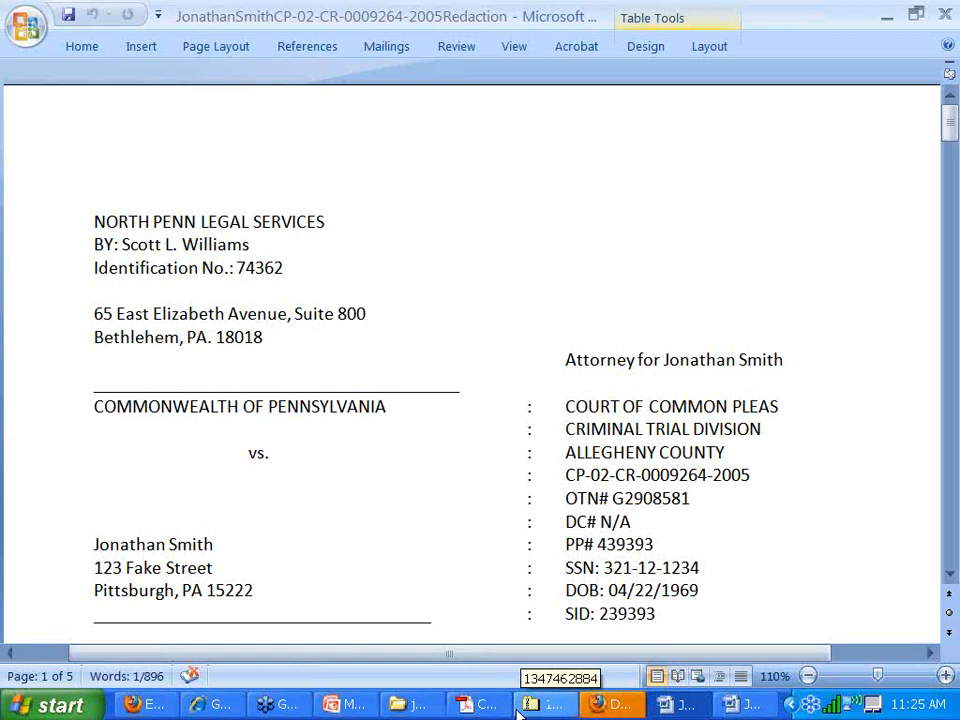
- Open CPReport, CPReport1 and CPReport2 from the jon smith folder, then review and close CPReport1
click(420, 704)
click(360, 405)
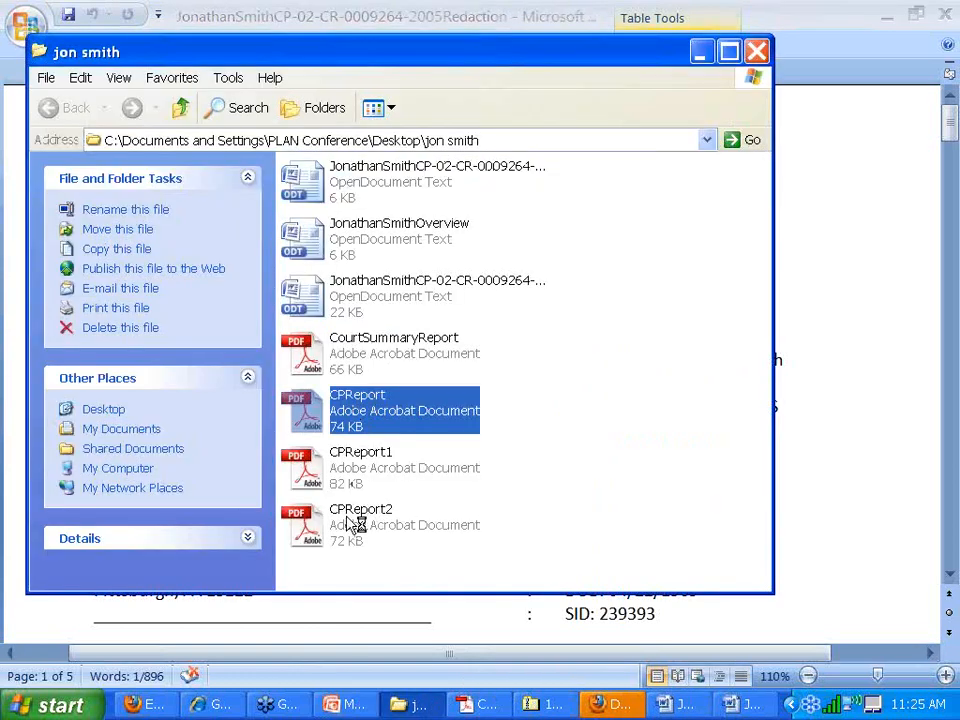
shift+click(352, 531)
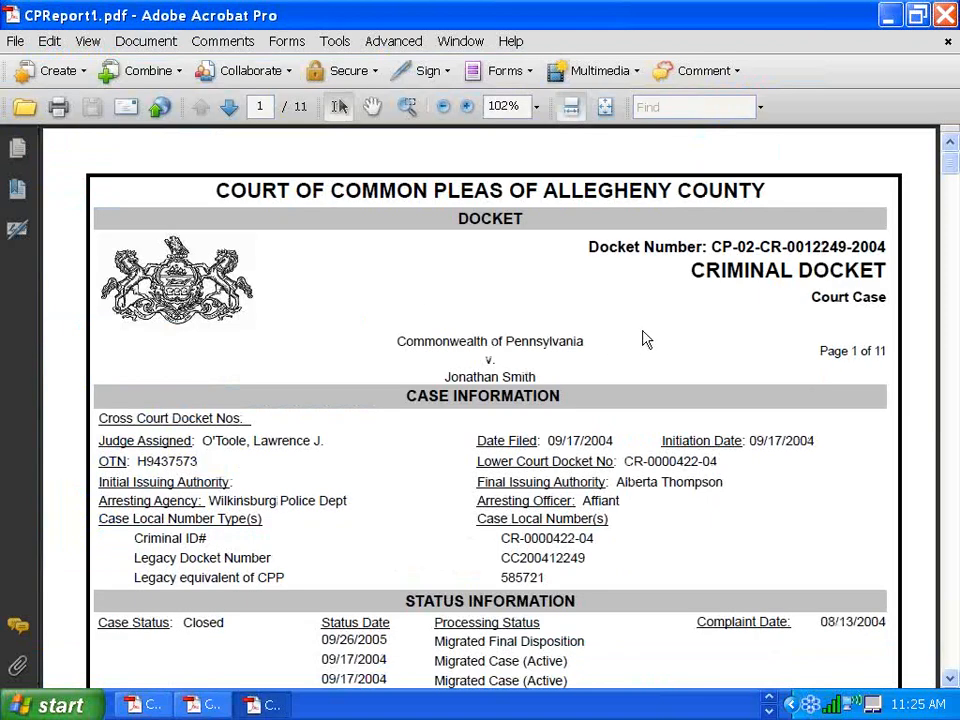
scroll(645, 340, down, 3)
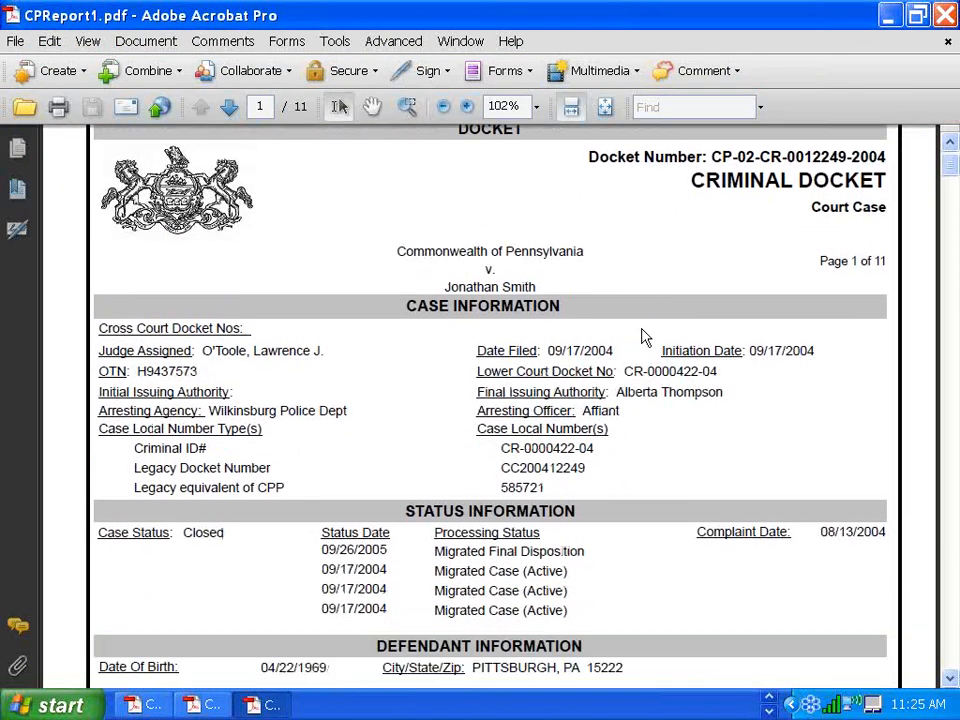
scroll(645, 338, down, 1)
scroll(643, 334, down, 10)
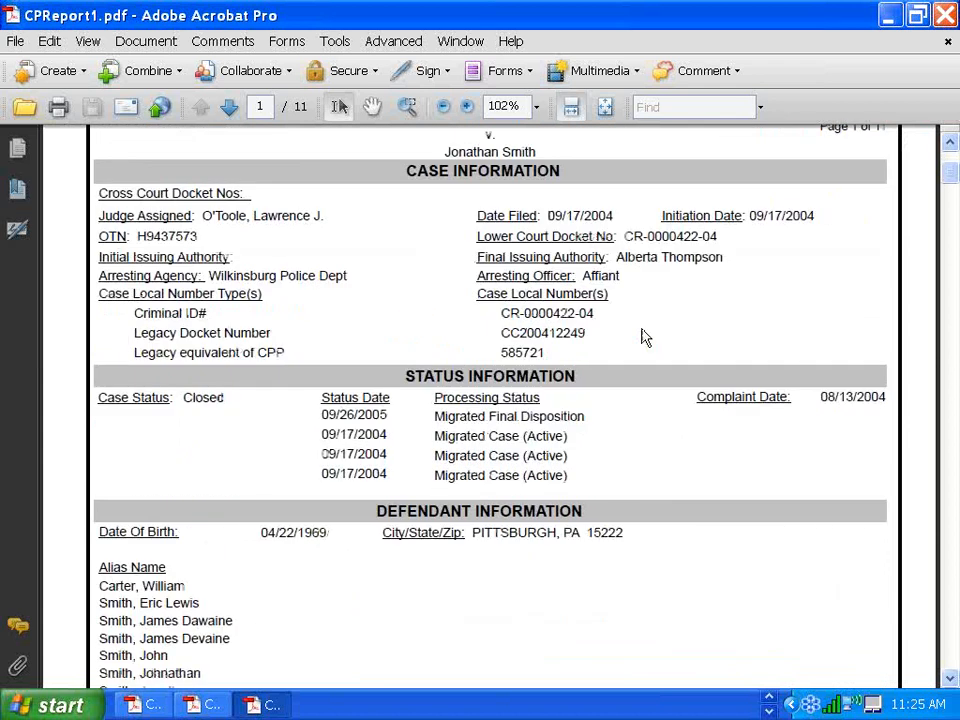
scroll(643, 336, down, 10)
scroll(645, 338, down, 6)
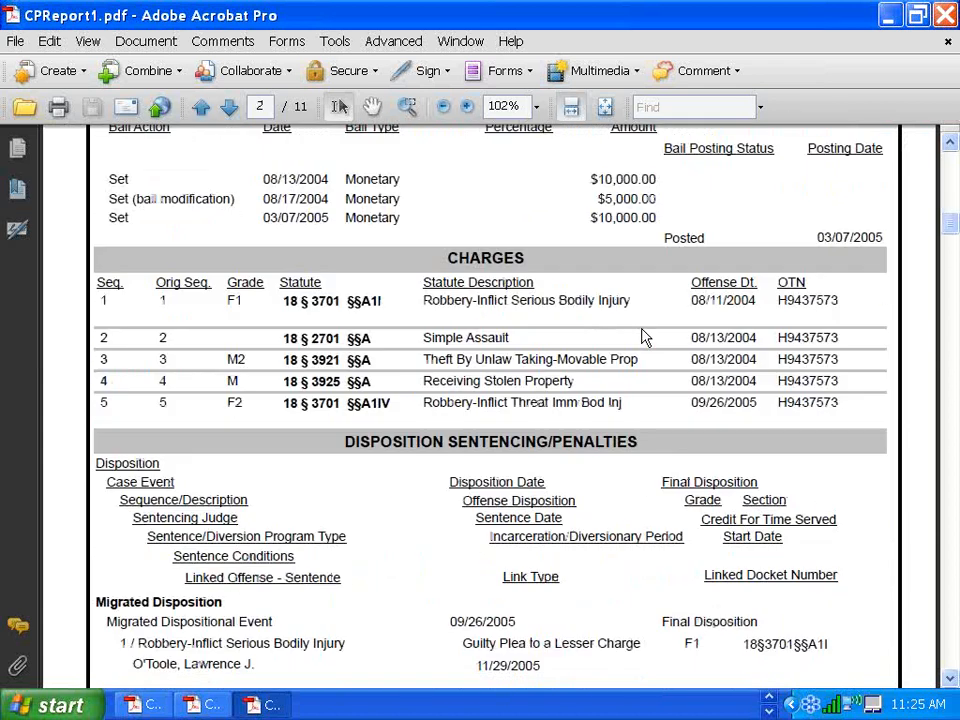
scroll(645, 338, down, 5)
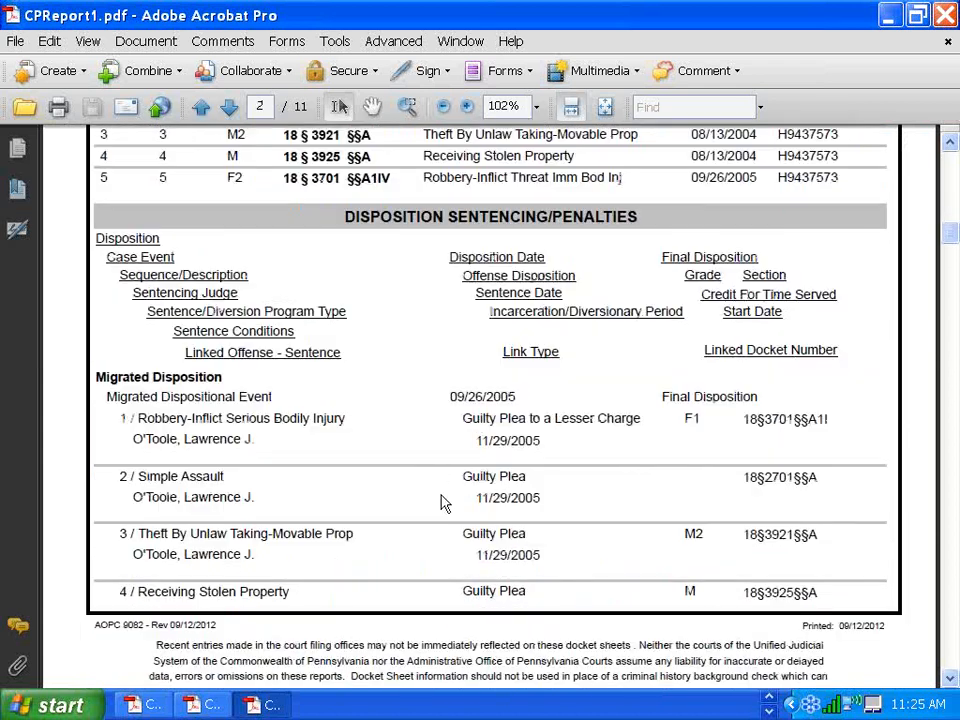
scroll(458, 533, down, 1)
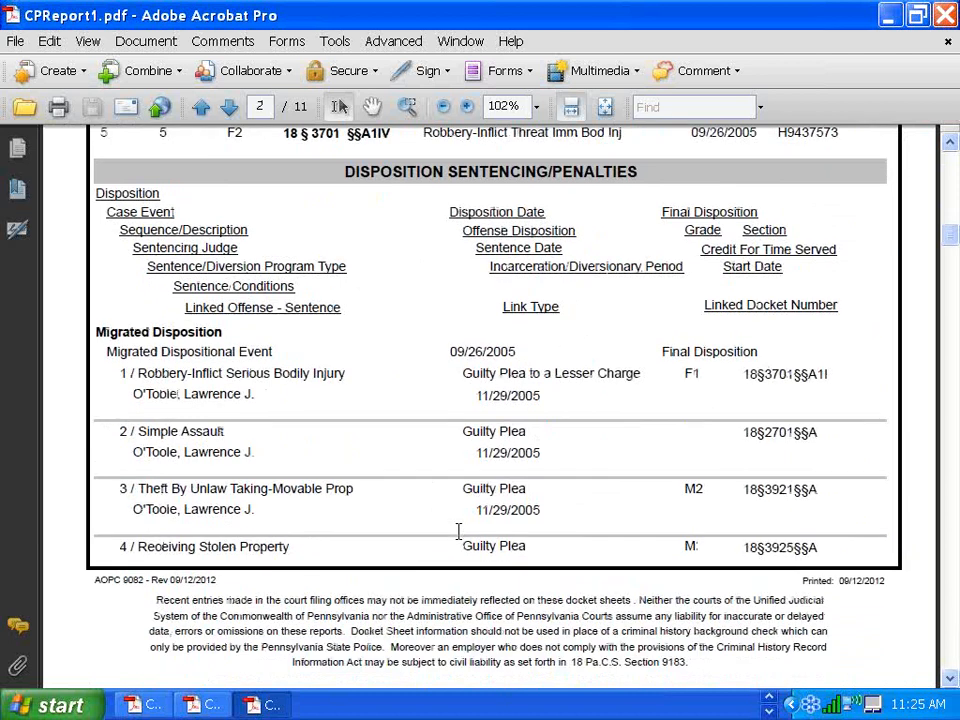
scroll(458, 530, down, 15)
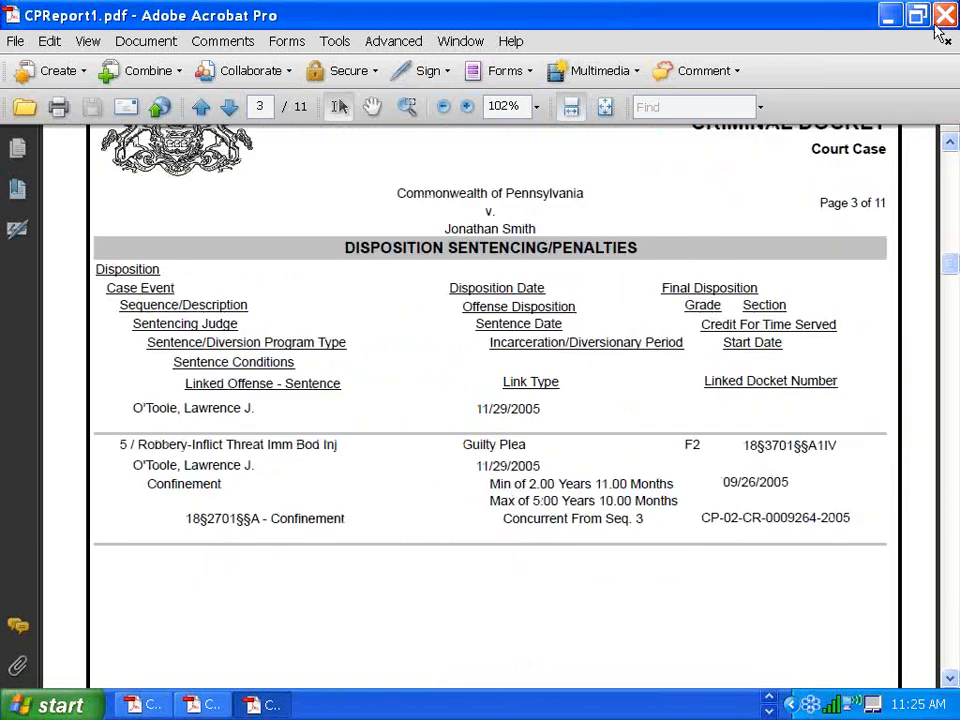
click(950, 14)
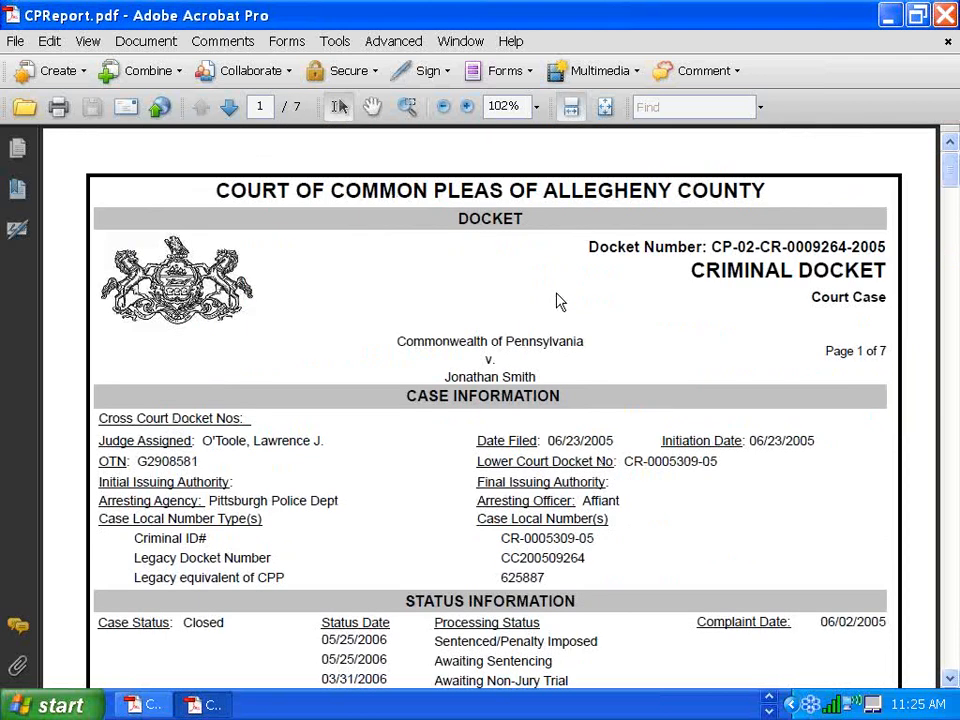
- Scroll through the CPReport docket sheet, then close it
scroll(558, 302, down, 1)
scroll(557, 396, down, 1)
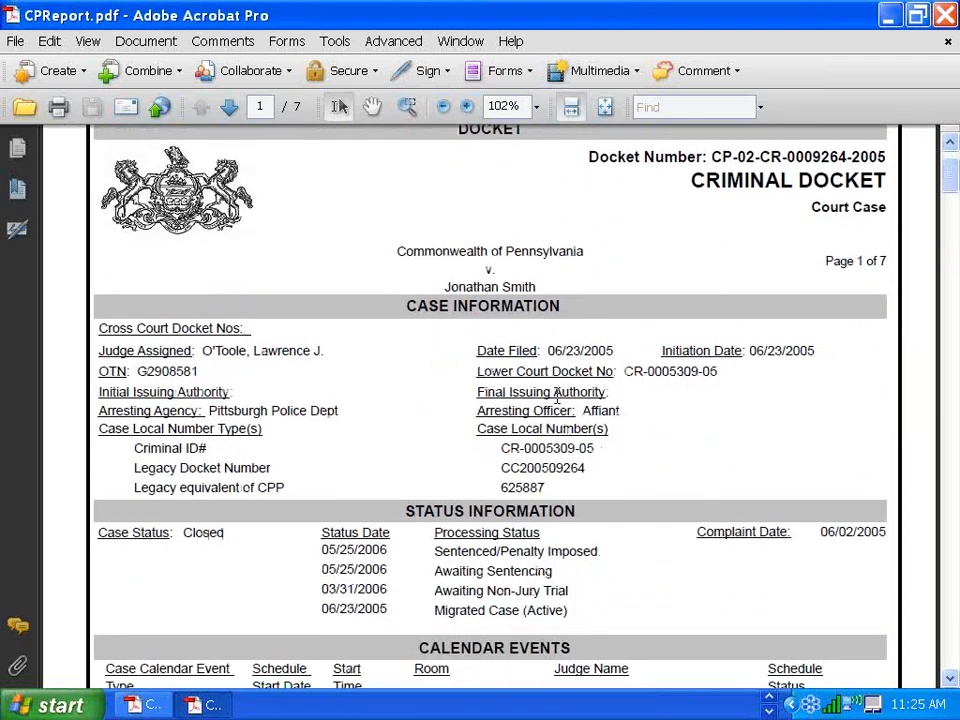
scroll(557, 397, down, 17)
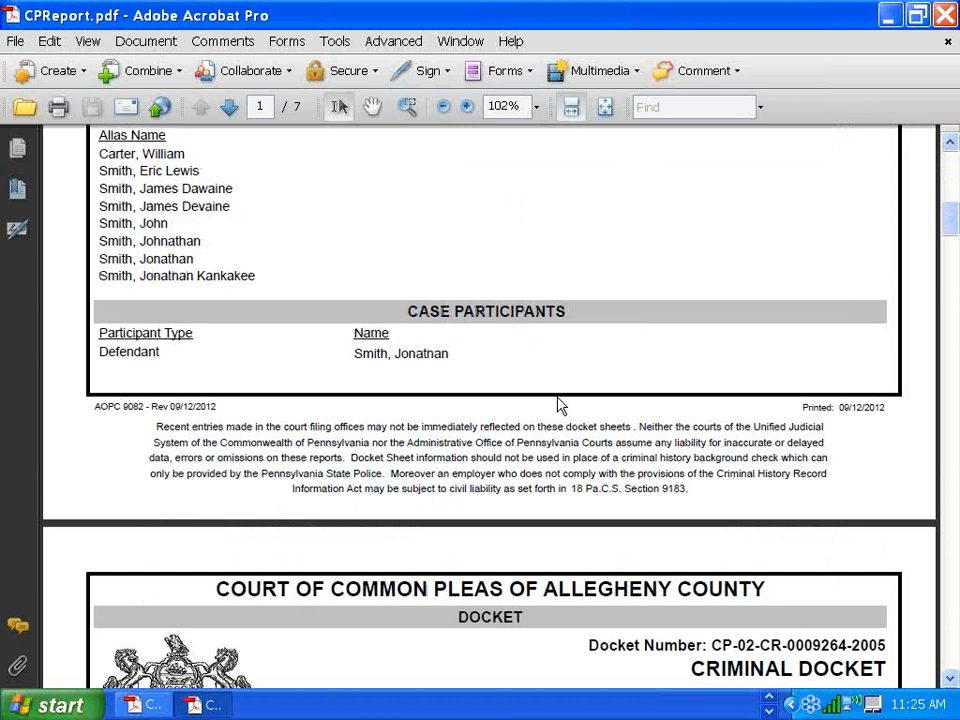
scroll(562, 405, down, 11)
scroll(560, 405, down, 8)
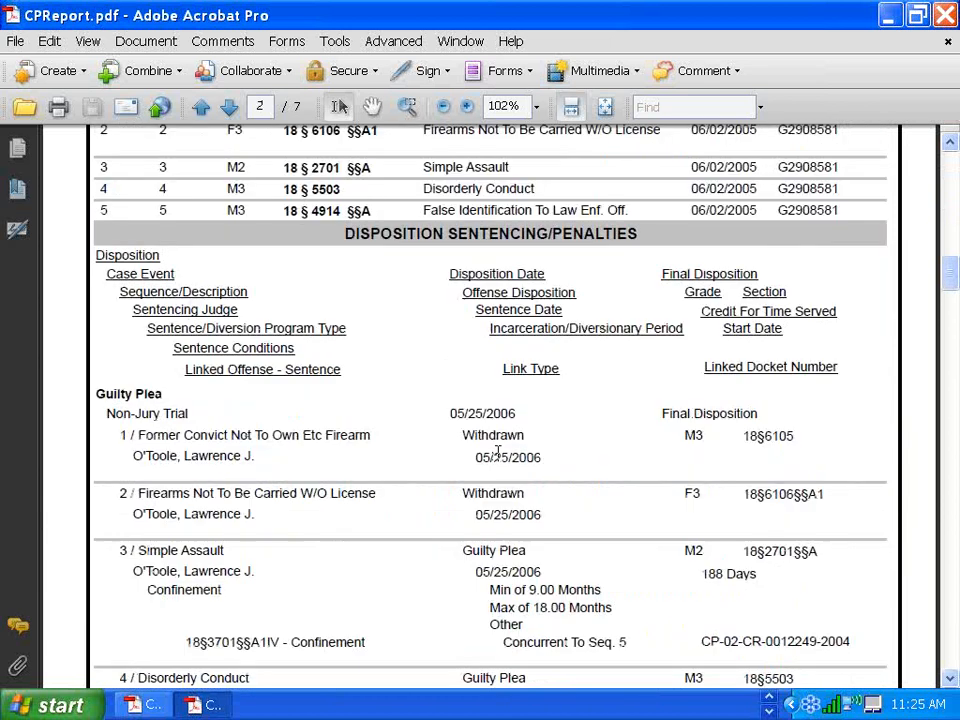
scroll(497, 452, up, 2)
scroll(497, 455, up, 20)
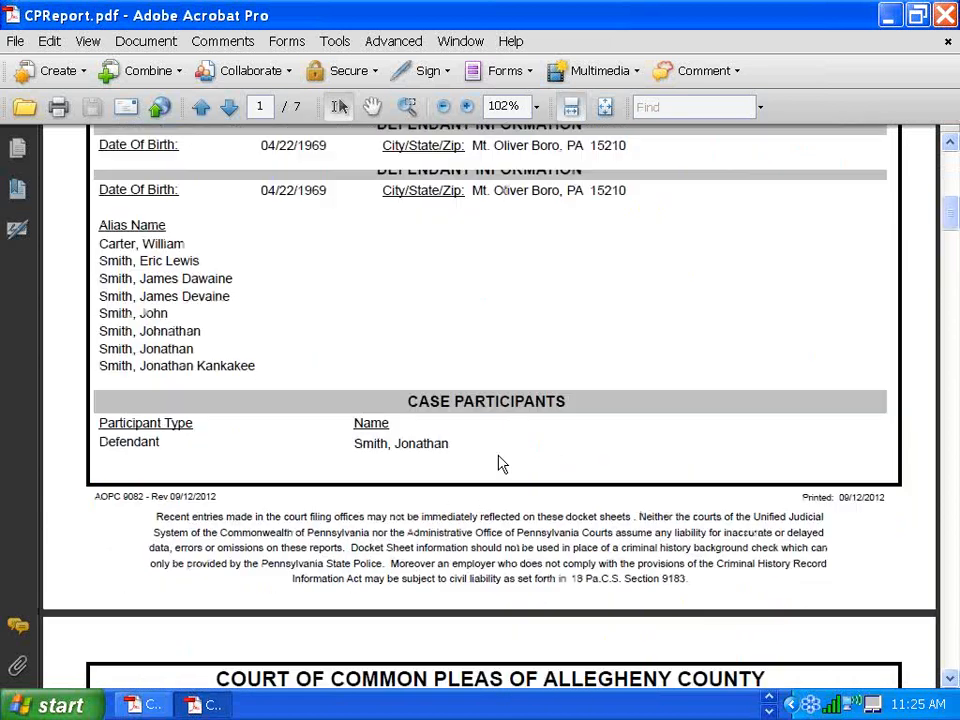
scroll(372, 316, up, 1)
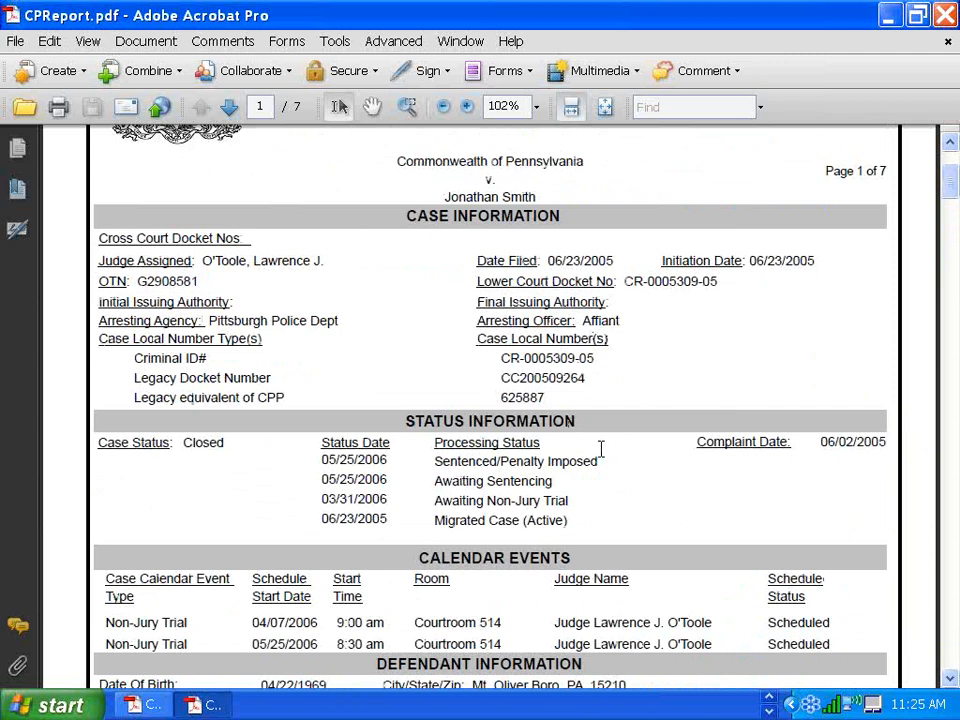
scroll(632, 408, down, 1)
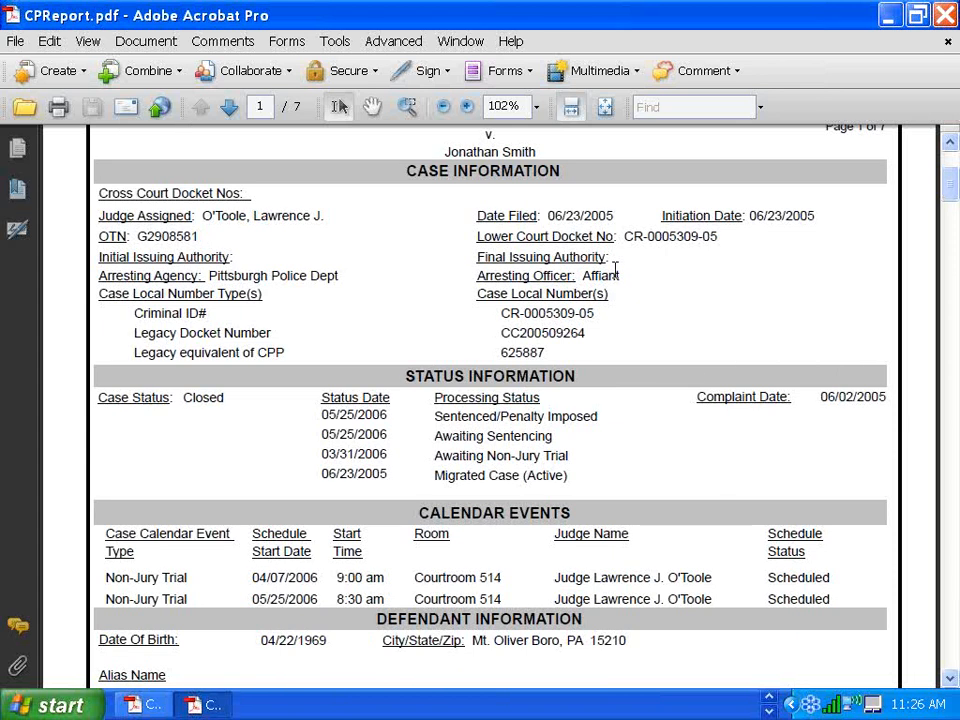
scroll(615, 270, down, 1)
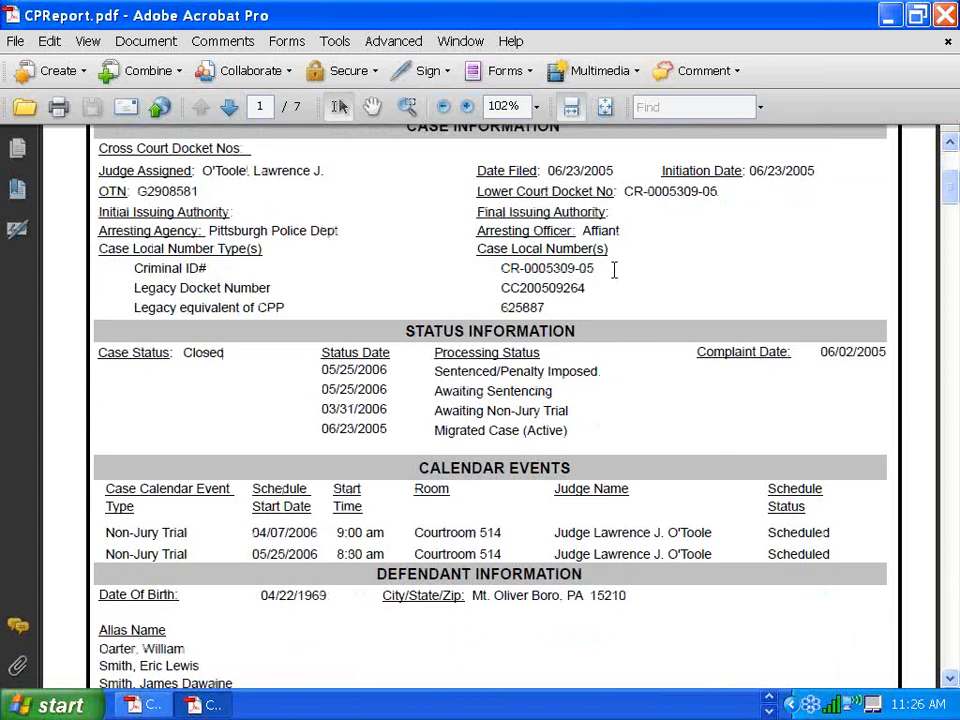
scroll(614, 270, down, 1)
scroll(612, 295, down, 10)
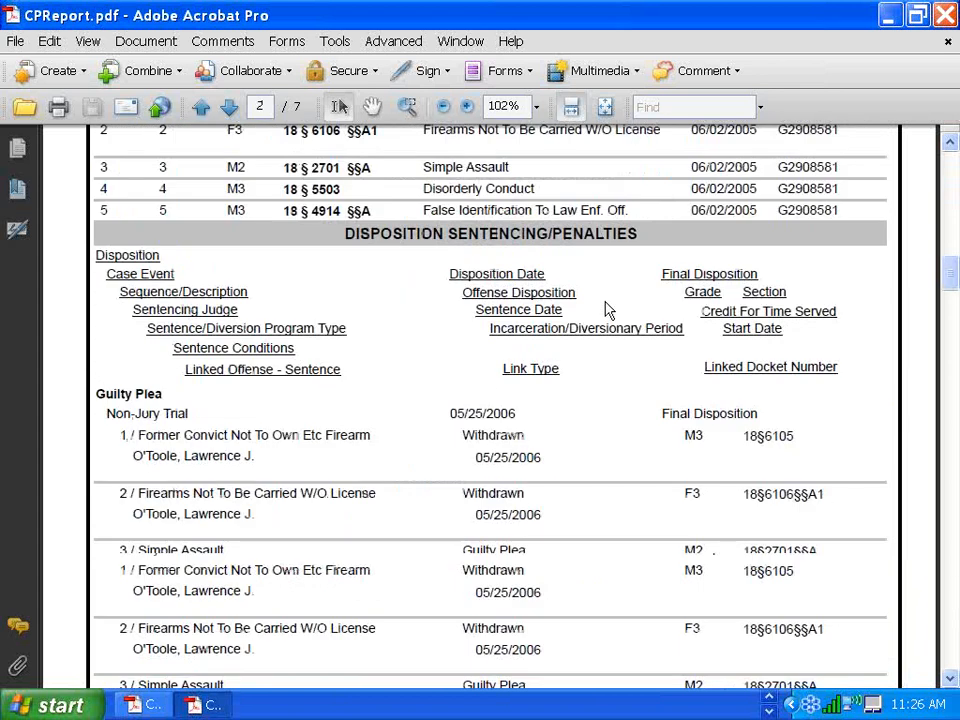
scroll(607, 305, down, 15)
scroll(607, 303, down, 20)
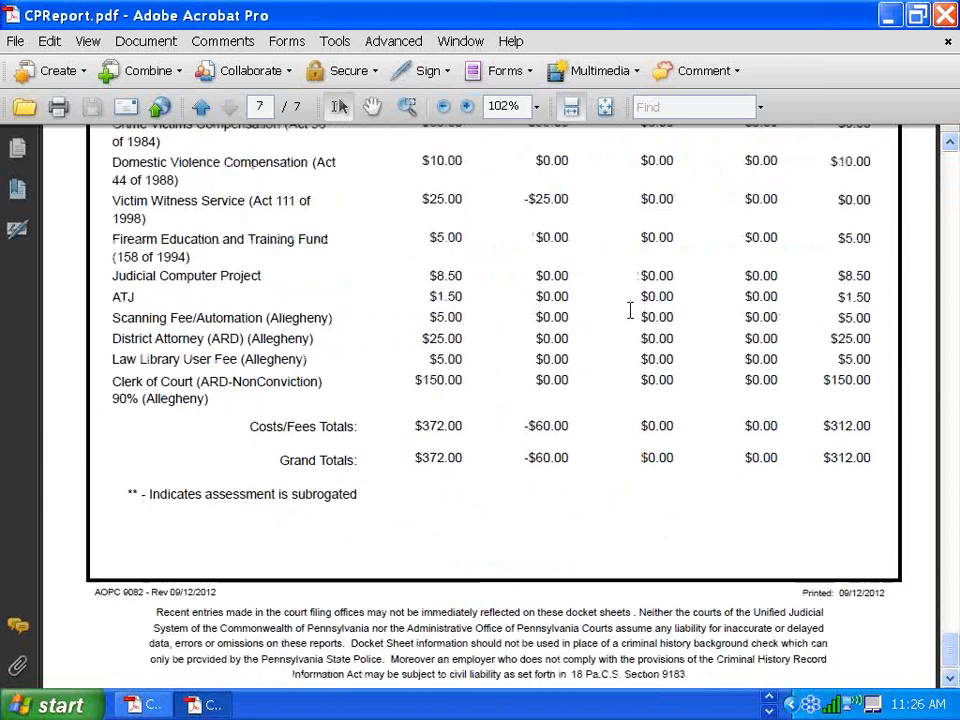
scroll(424, 501, up, 1)
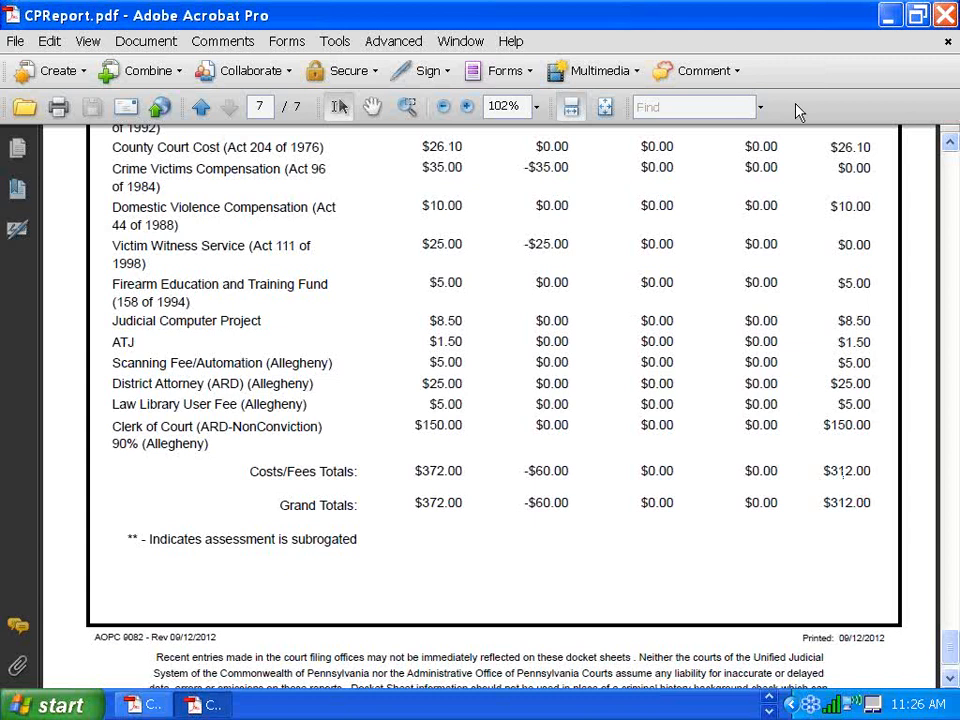
key(ctrl+w)
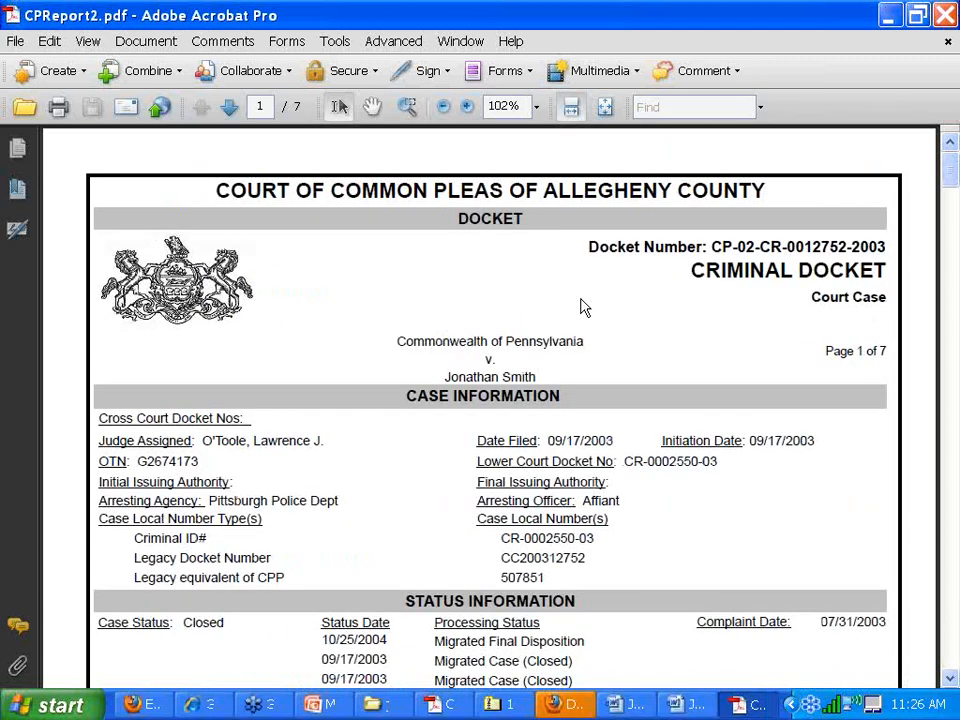
- Check CPReport2's disposition and sentencing page, then close Acrobat
scroll(585, 307, down, 15)
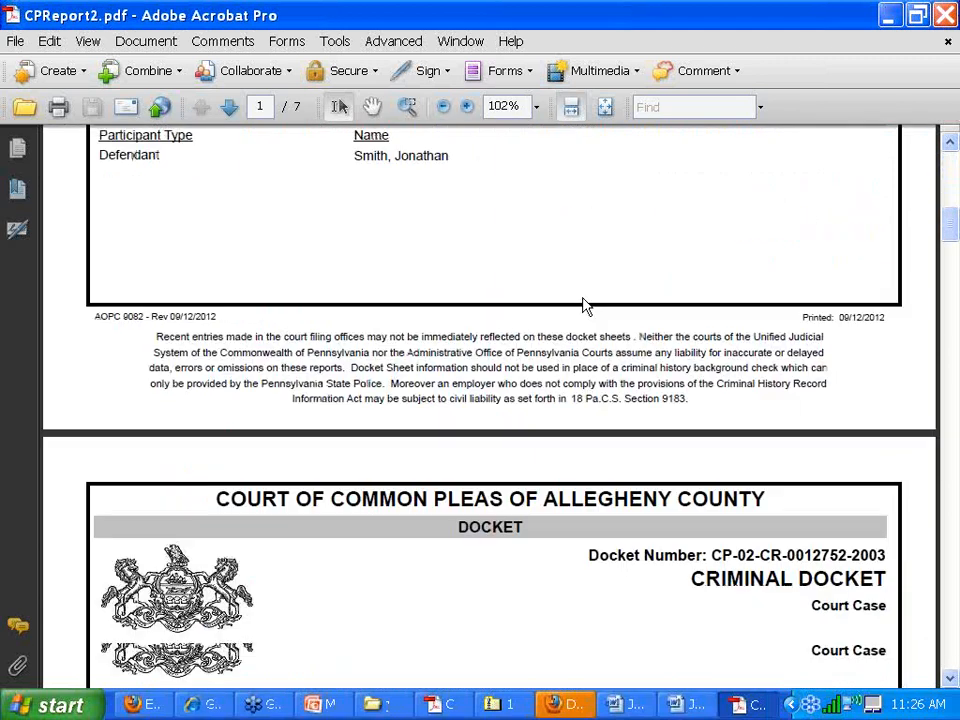
scroll(585, 305, down, 10)
scroll(585, 295, down, 2)
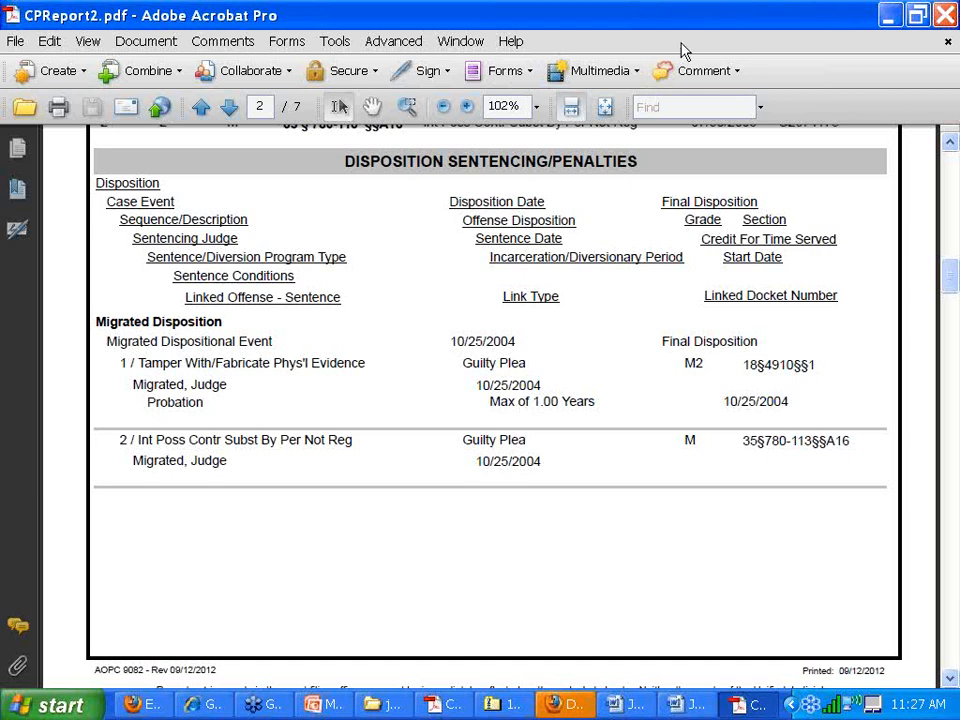
click(773, 10)
click(945, 10)
- Finish closing Acrobat, return to the Expungement Generator form and open the Browse… file upload dialog
click(853, 300)
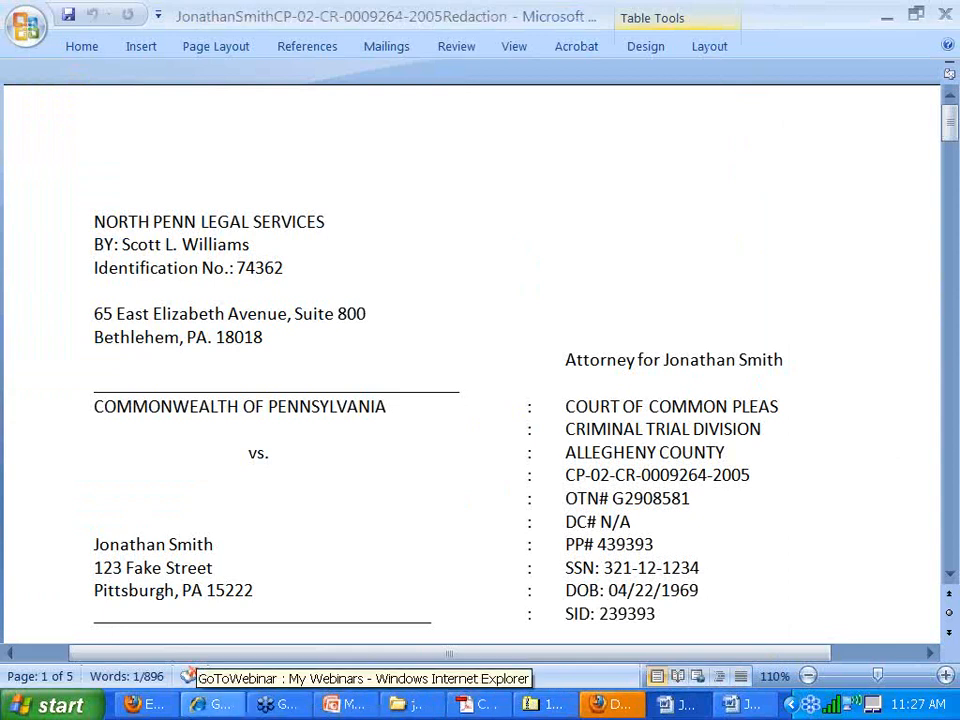
click(160, 712)
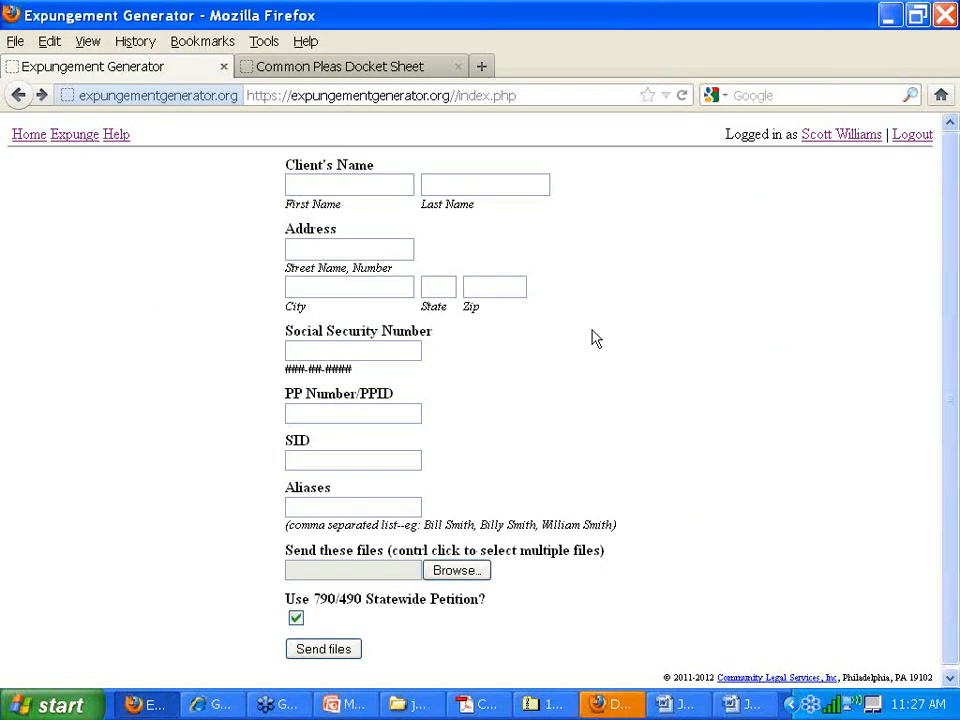
click(371, 183)
click(441, 578)
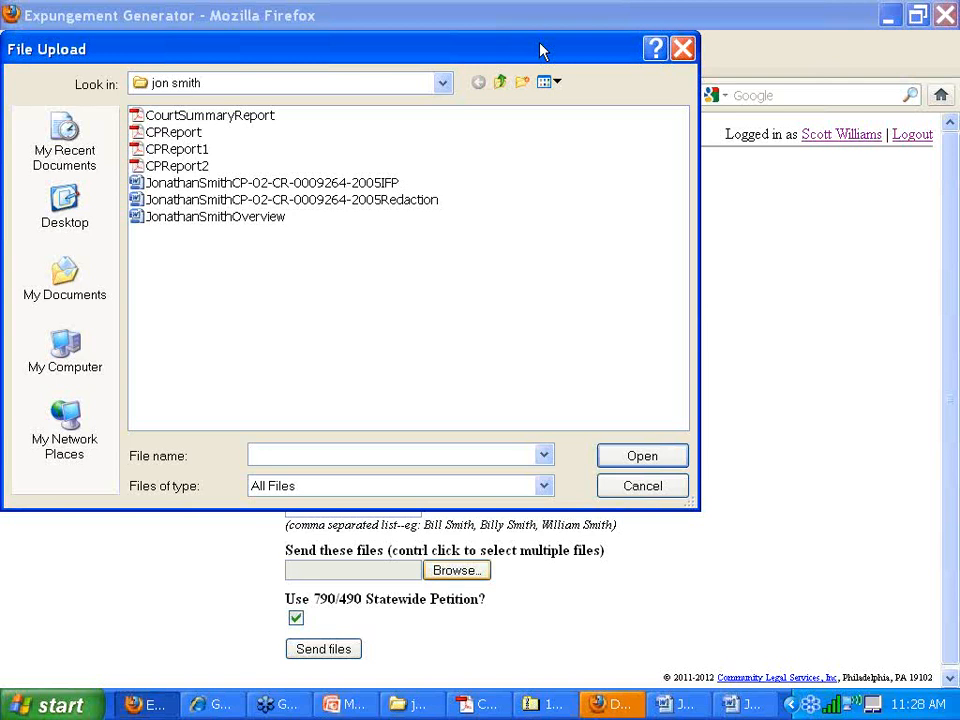
- Choose MDJReport (15) from test petitions\mdj and send it to generate petitions
click(499, 81)
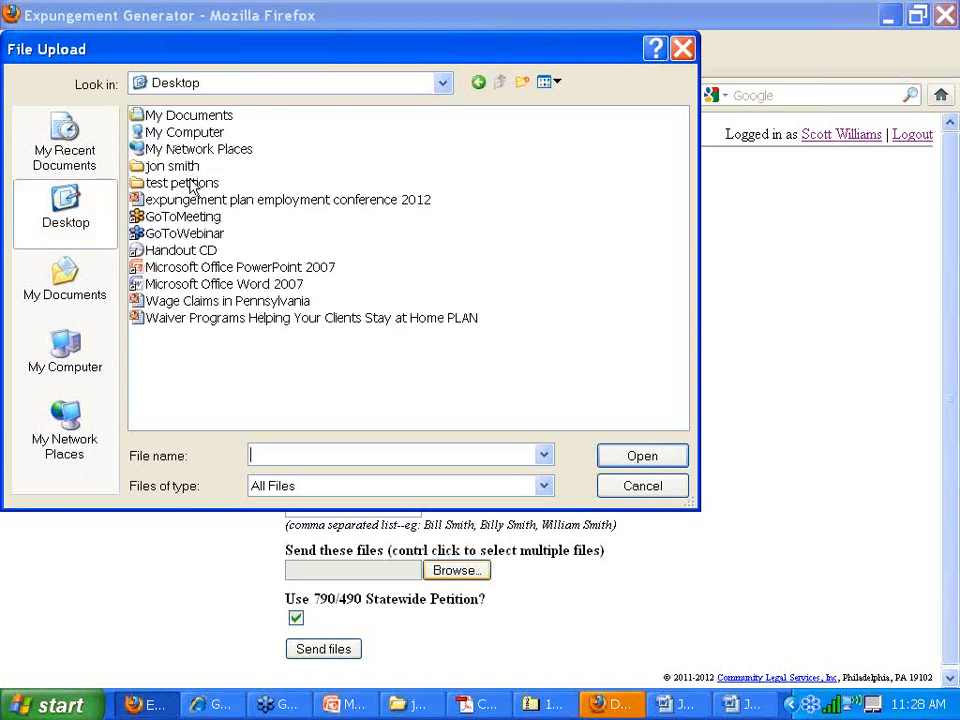
double_click(190, 183)
double_click(156, 166)
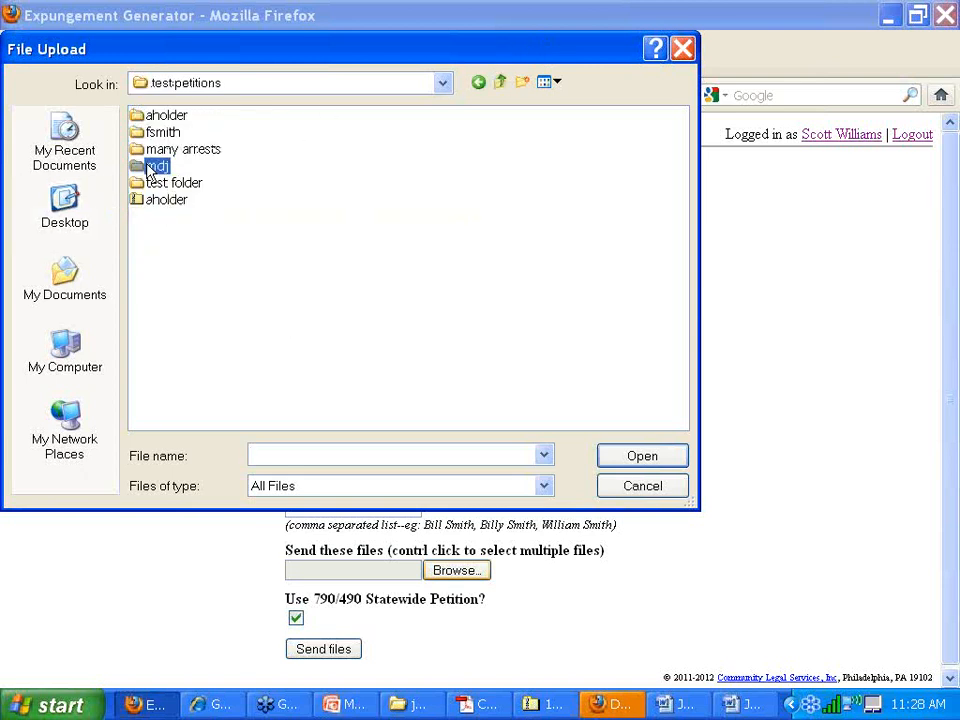
double_click(198, 117)
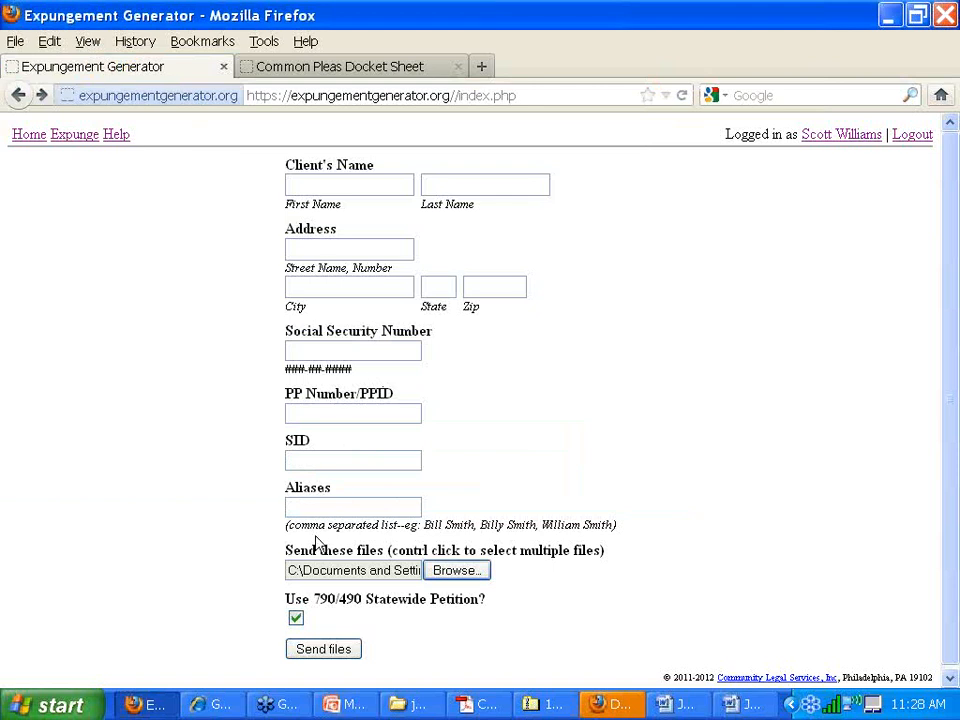
click(300, 648)
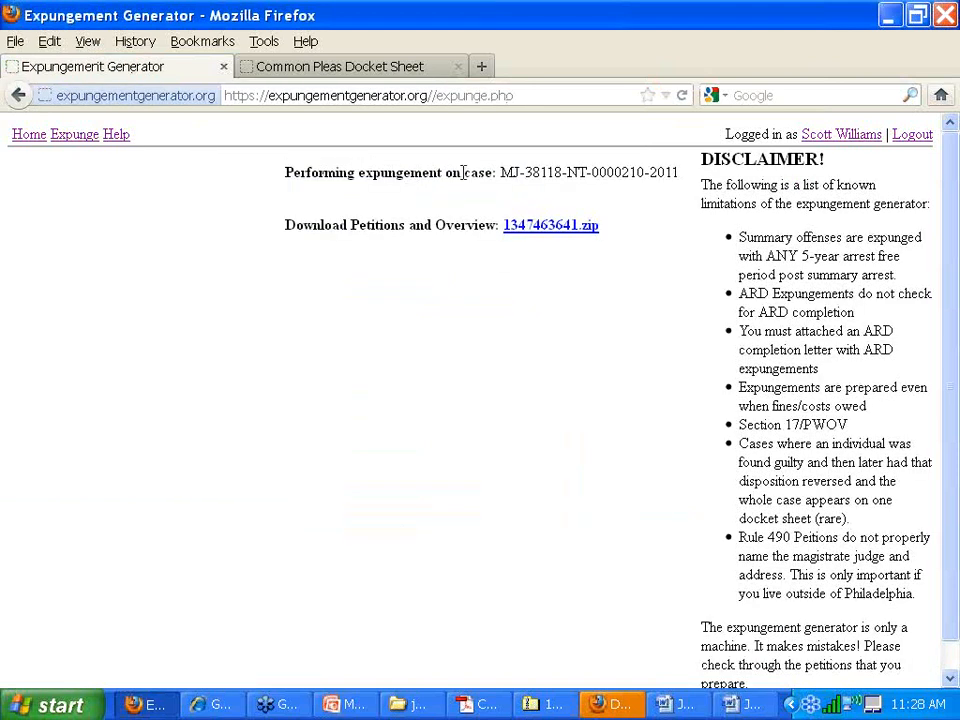
- Download and open 1347463641.zip, then open its first Expungement petition
click(545, 229)
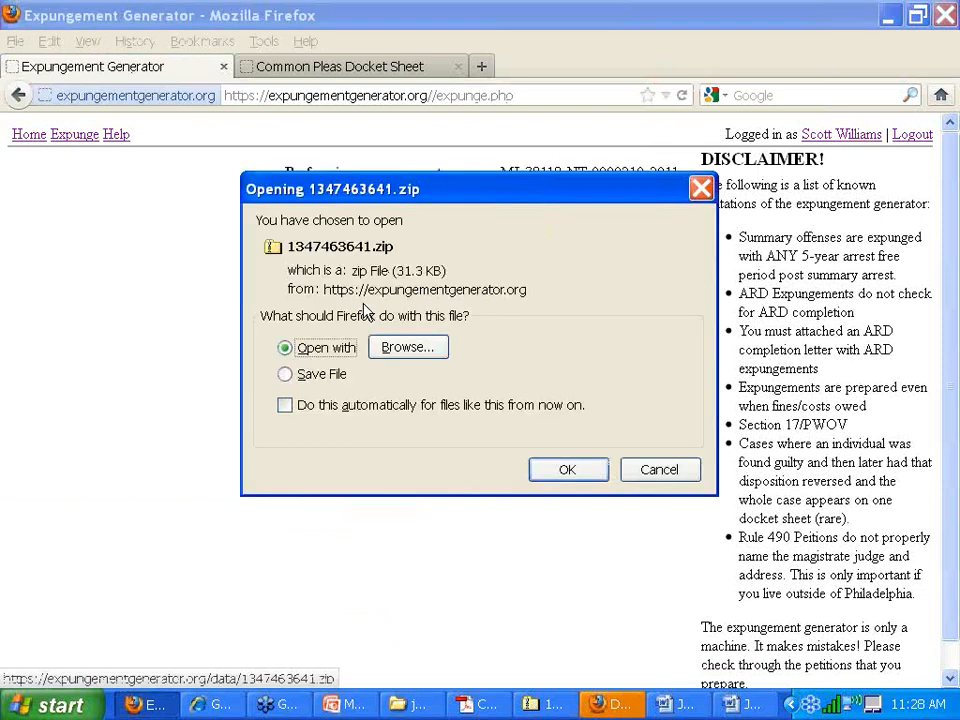
click(563, 469)
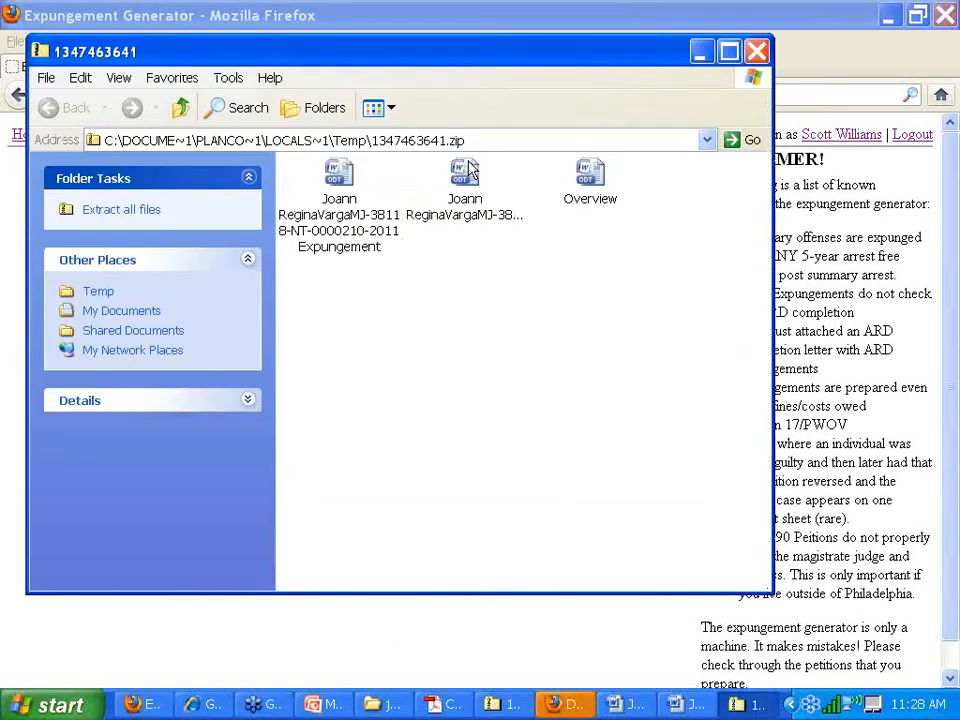
double_click(335, 188)
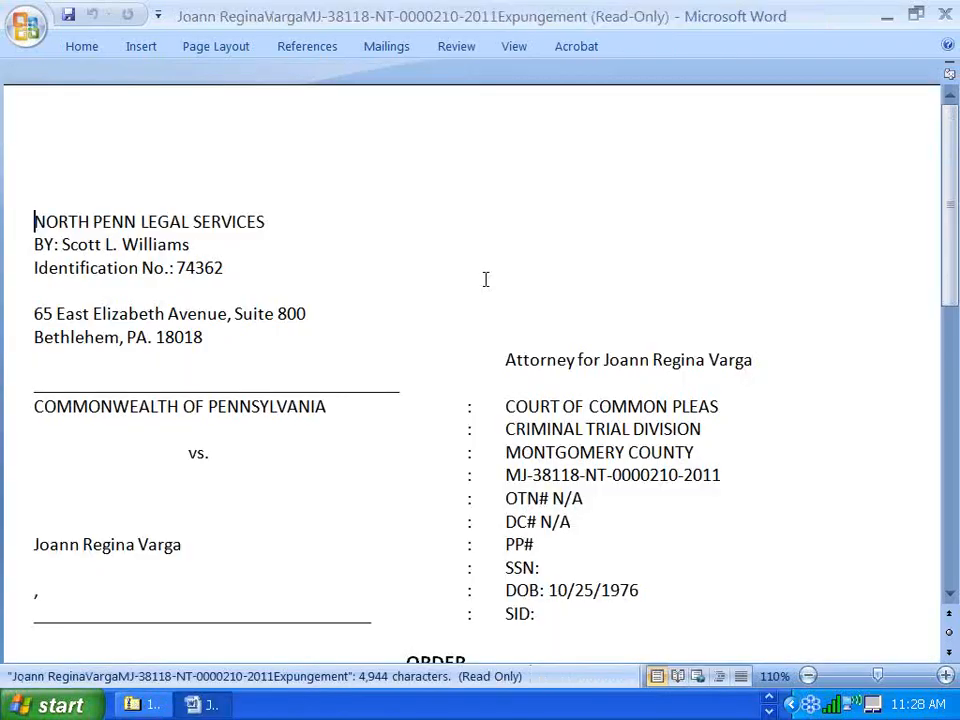
scroll(510, 279, down, 4)
scroll(510, 277, down, 4)
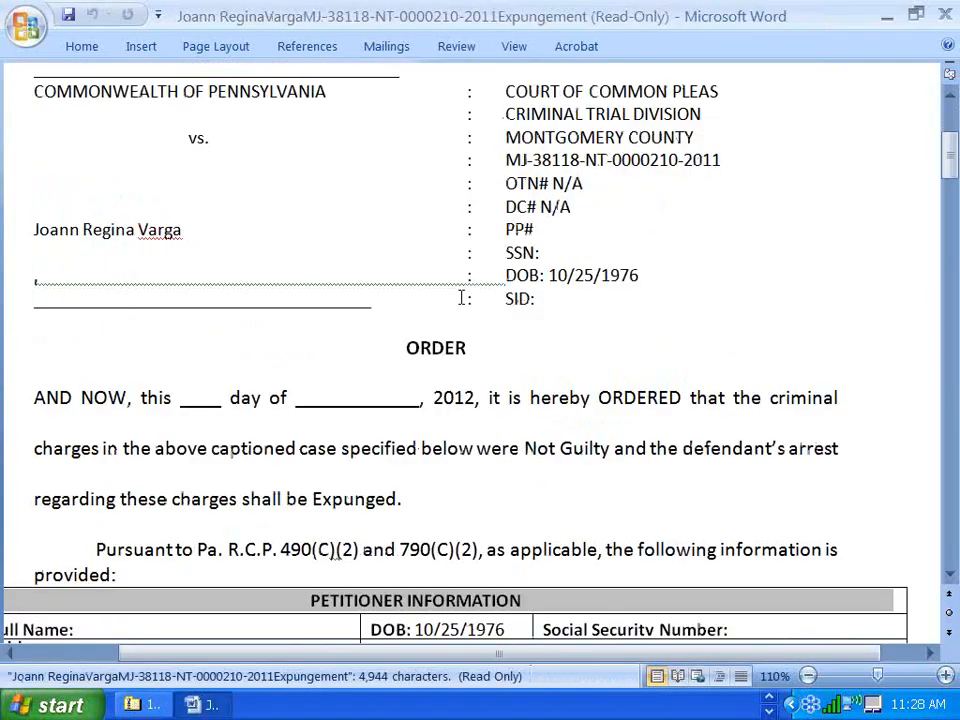
scroll(417, 388, down, 7)
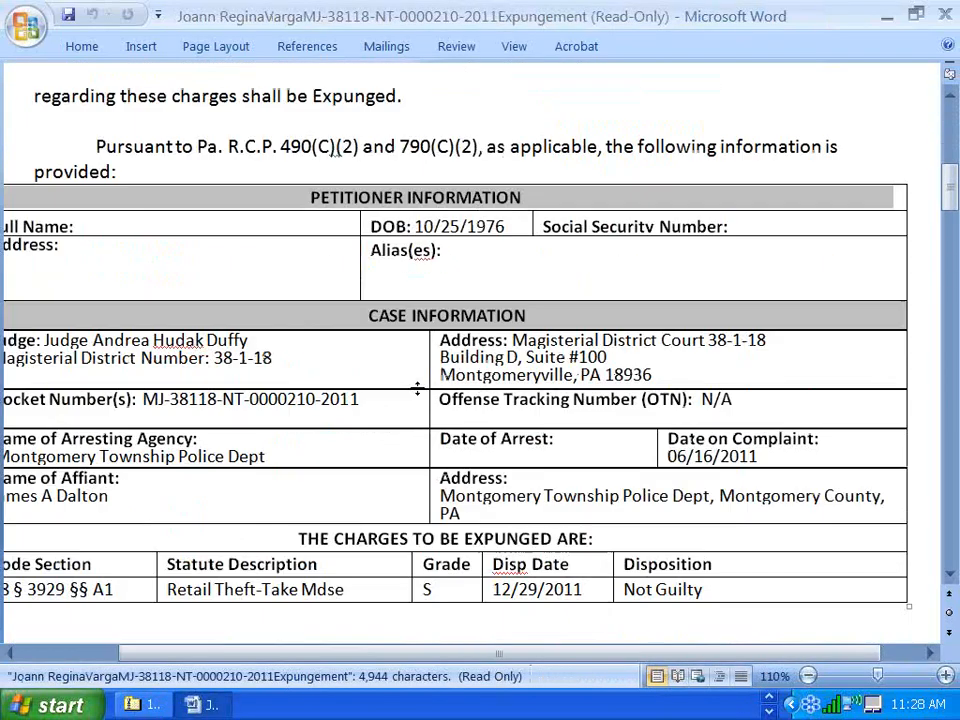
scroll(414, 385, up, 13)
scroll(413, 379, down, 3)
drag(229, 378, 710, 371)
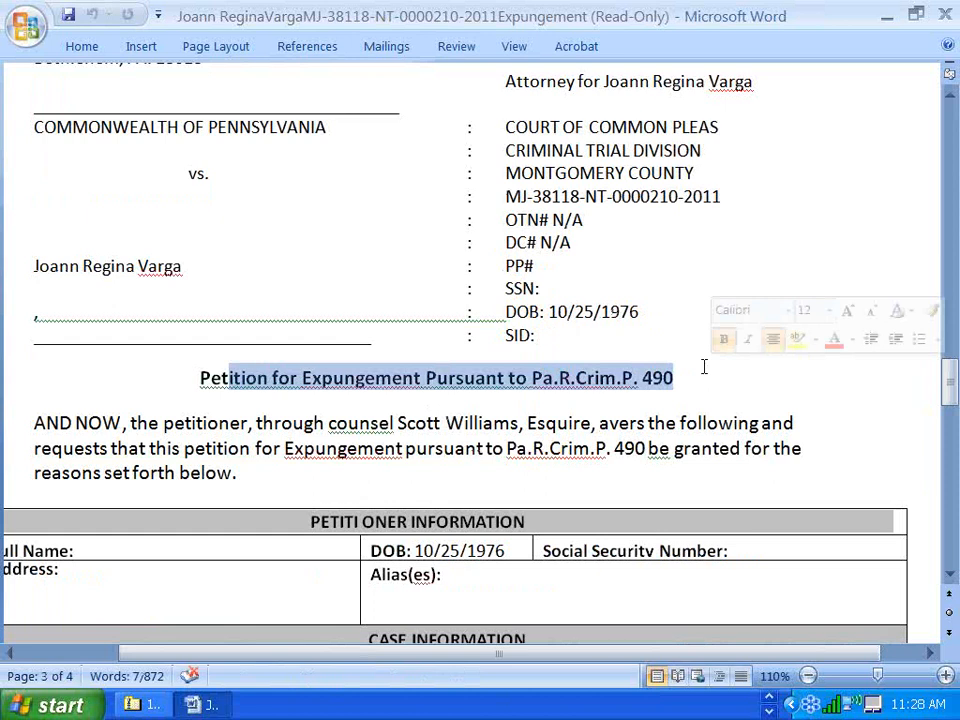
scroll(704, 367, down, 1)
scroll(704, 367, down, 3)
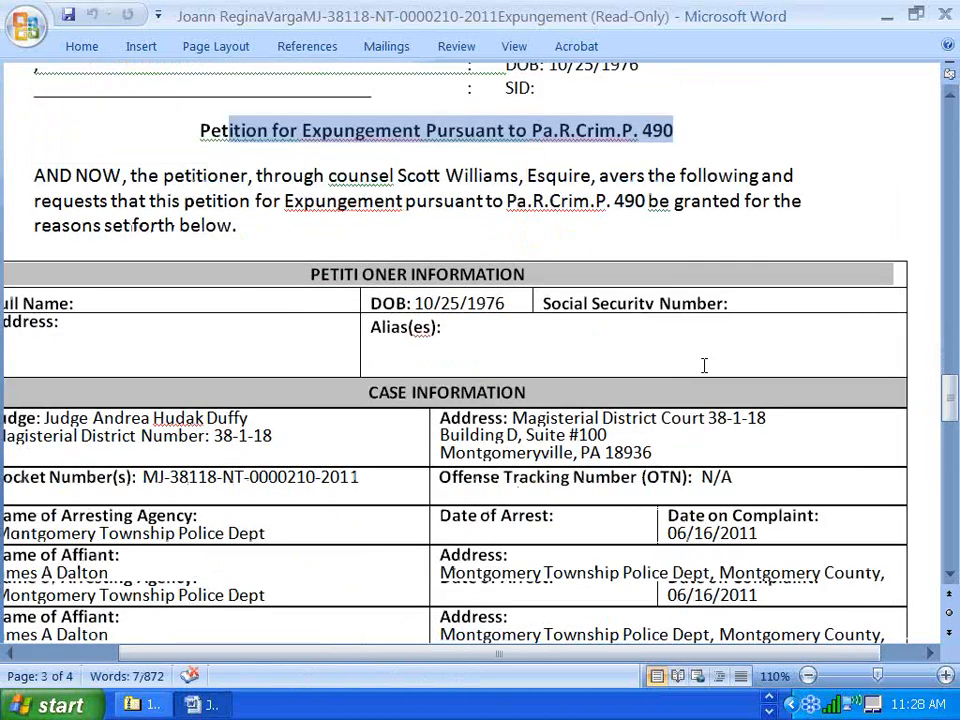
click(703, 364)
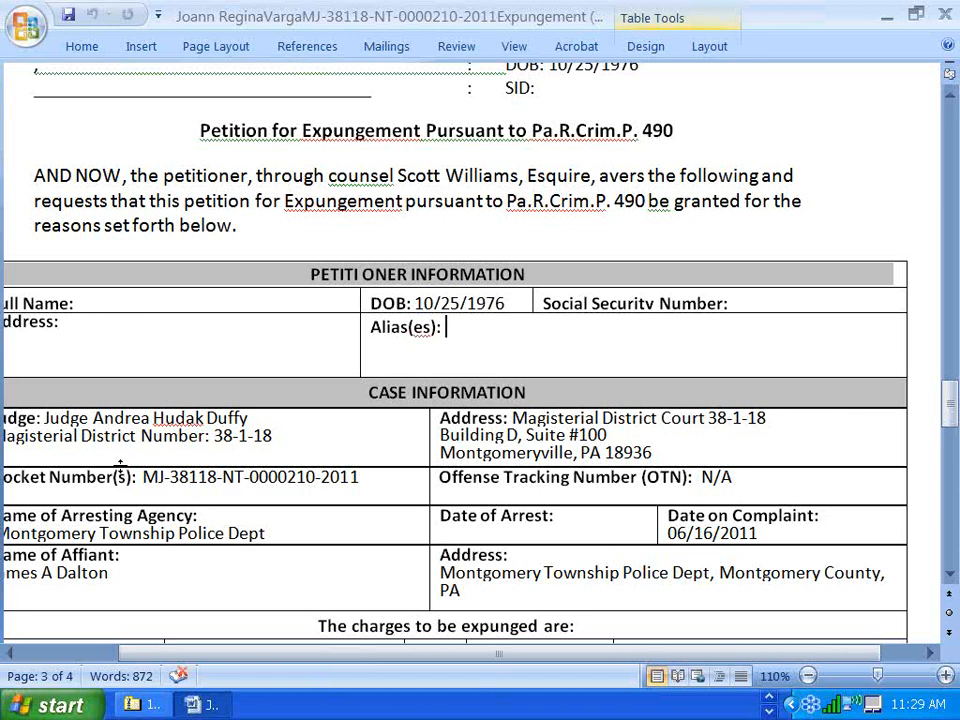
scroll(120, 465, down, 3)
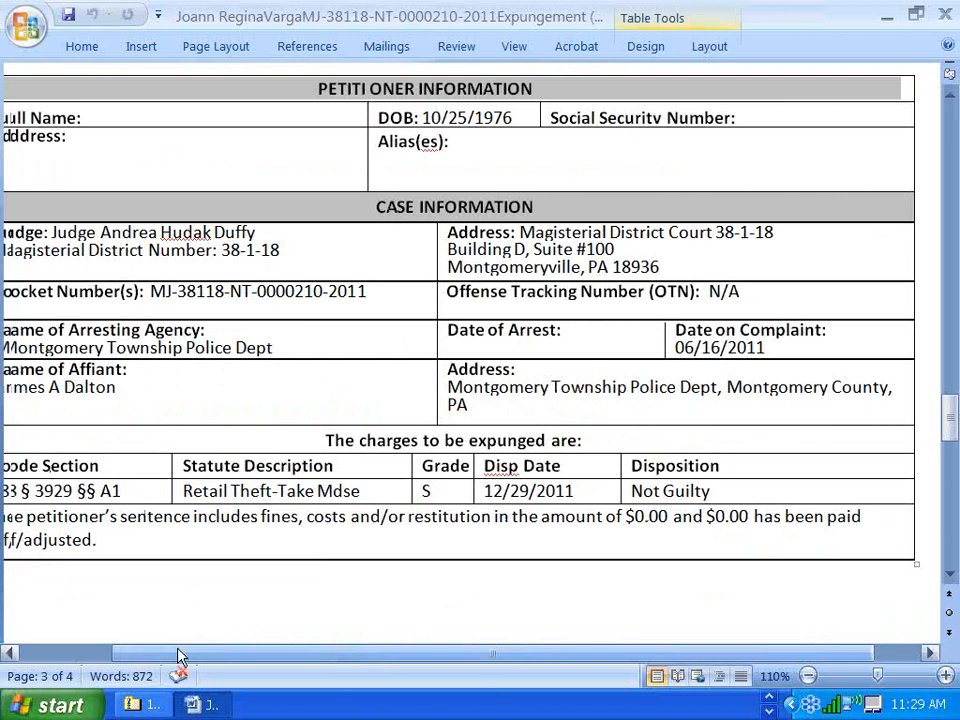
drag(180, 656, 137, 656)
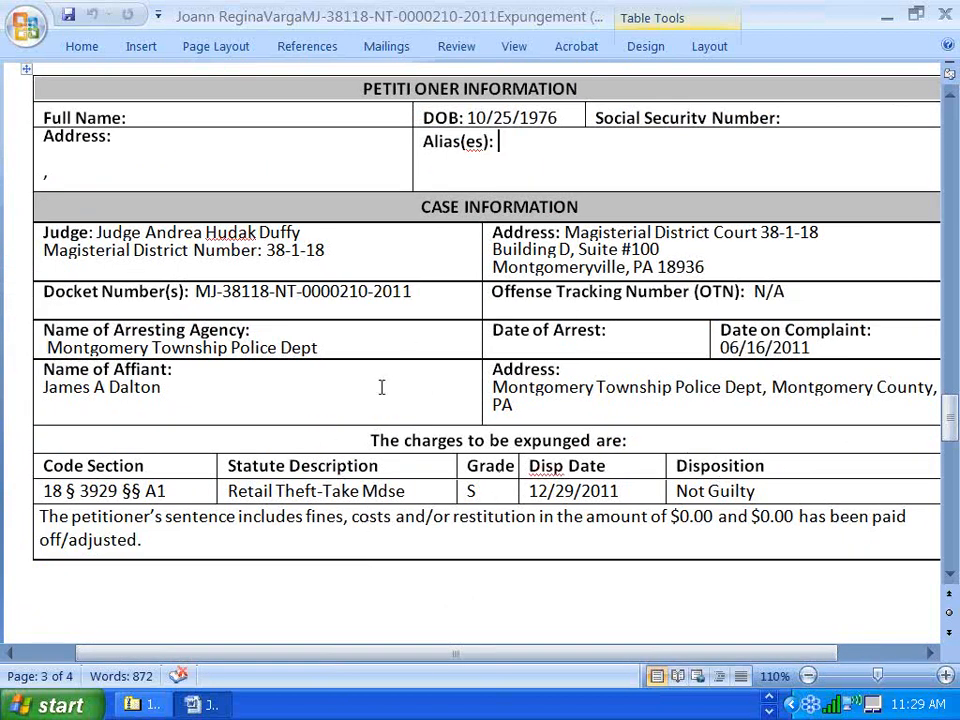
scroll(837, 433, down, 4)
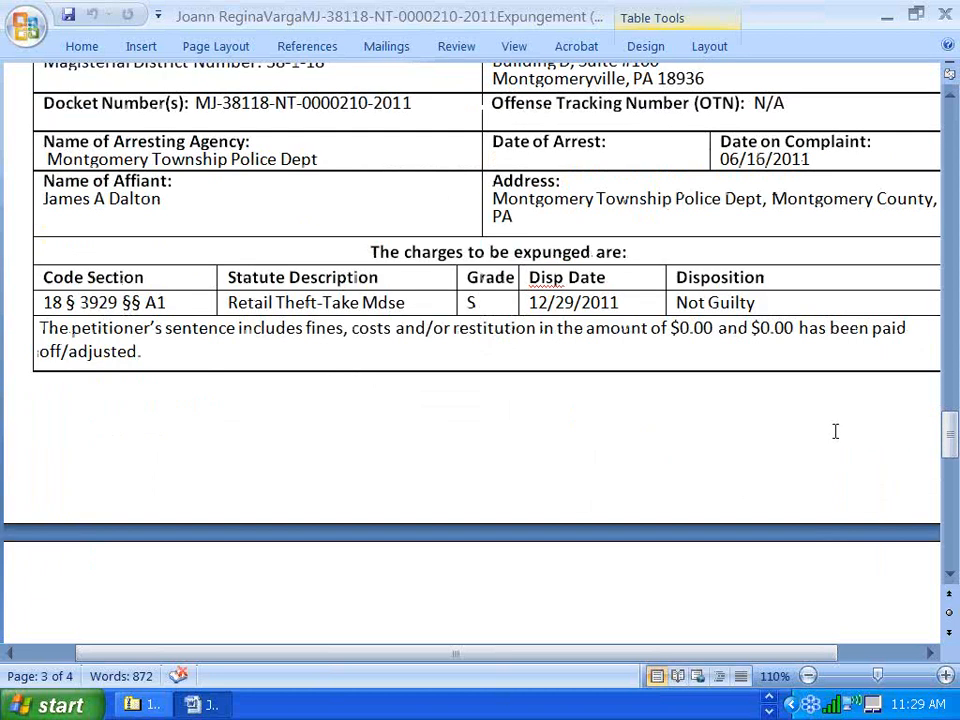
scroll(834, 431, up, 4)
click(947, 10)
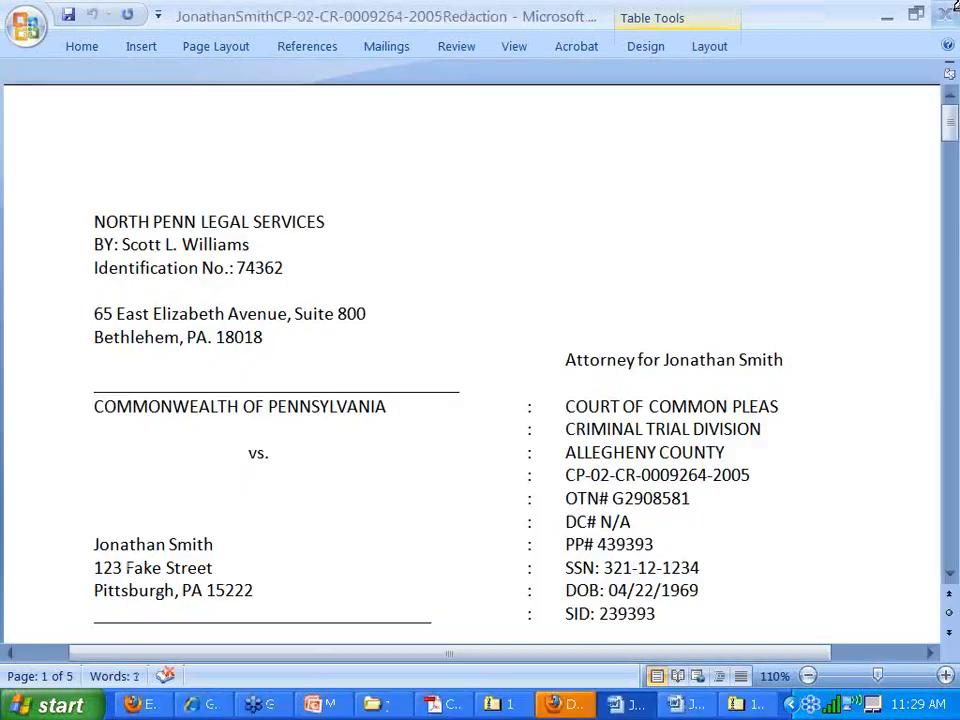
- Close Word and the zip window, go back to the blank client form, and open the file chooser
click(949, 9)
click(757, 51)
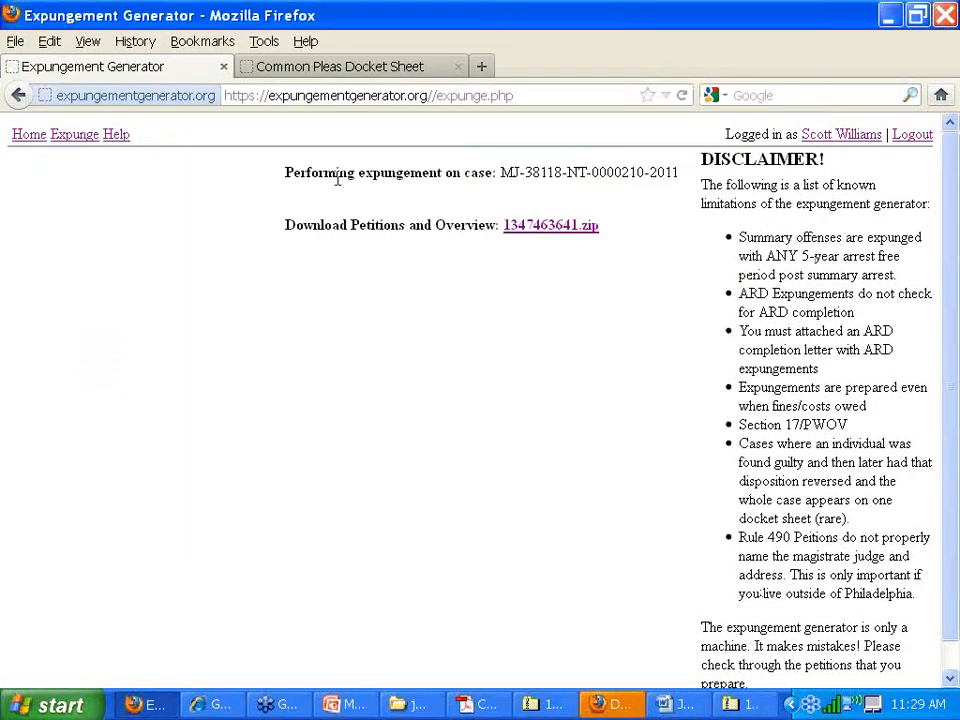
click(19, 94)
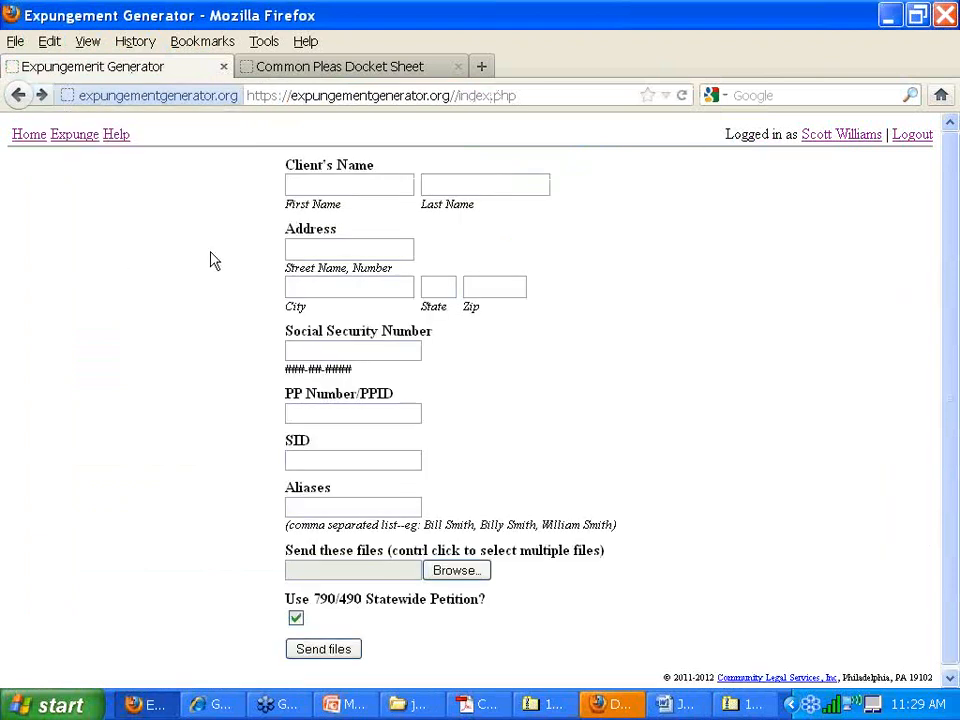
click(460, 570)
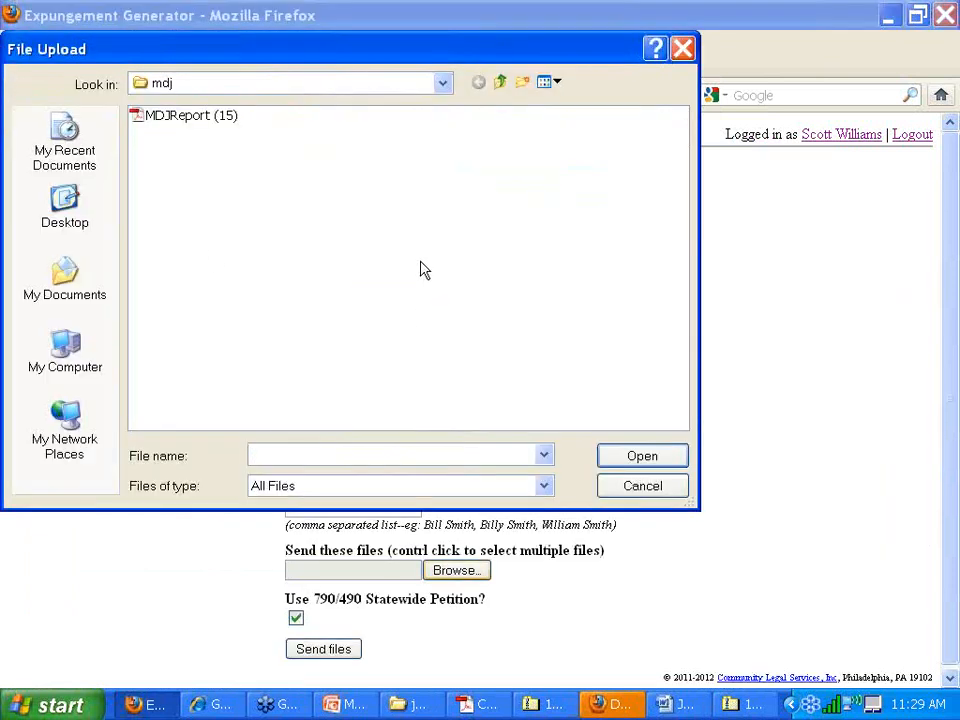
- Browse the many arrests and test folders, ending back in test petitions
click(500, 82)
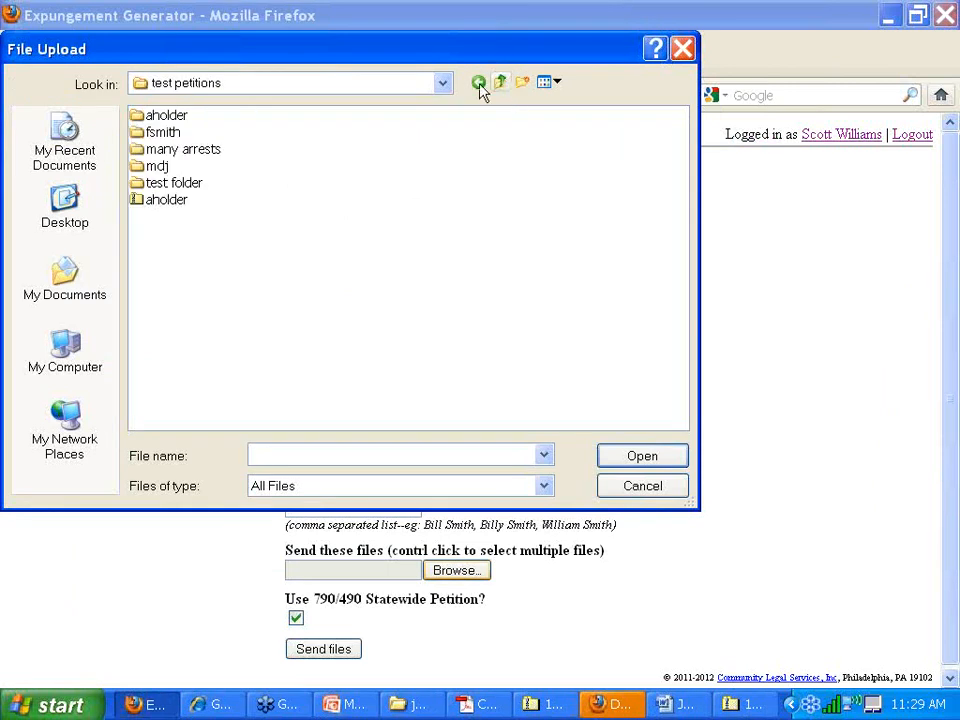
double_click(184, 152)
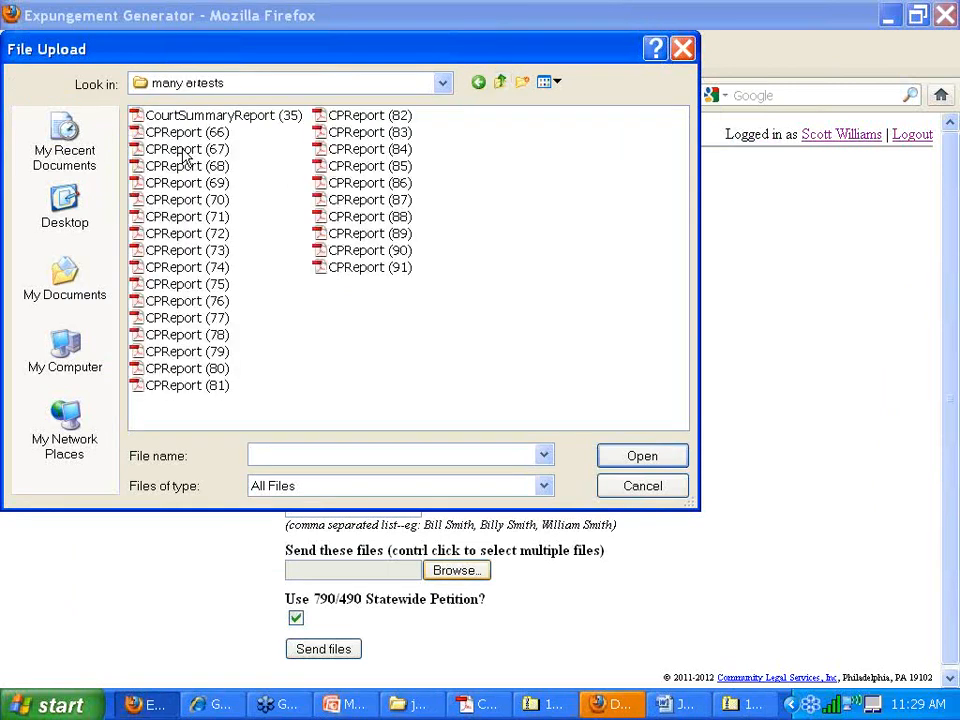
click(500, 82)
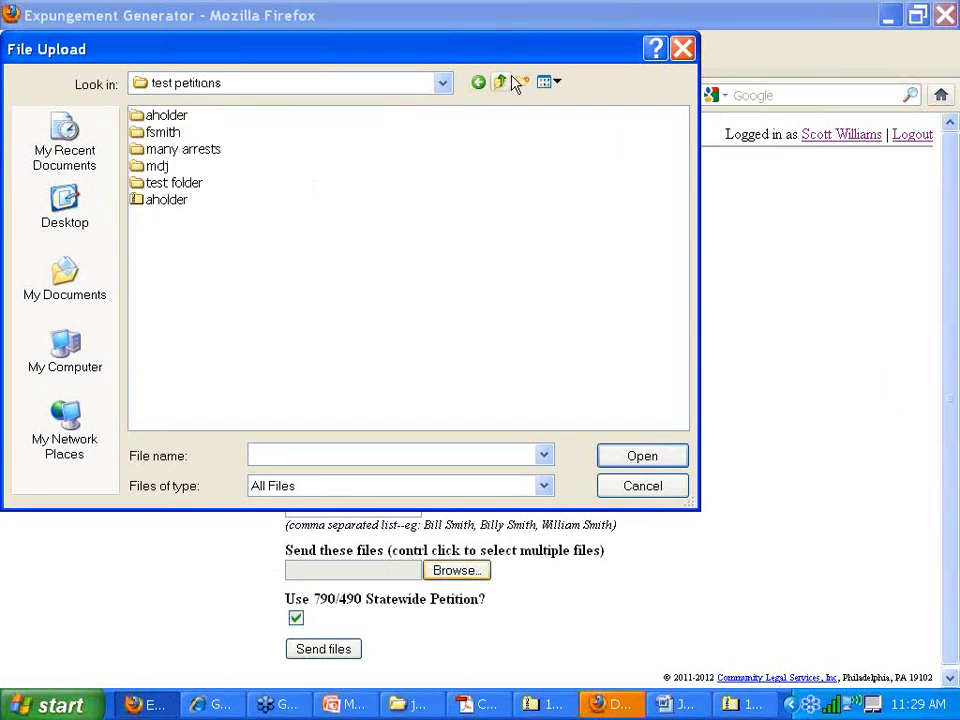
double_click(175, 184)
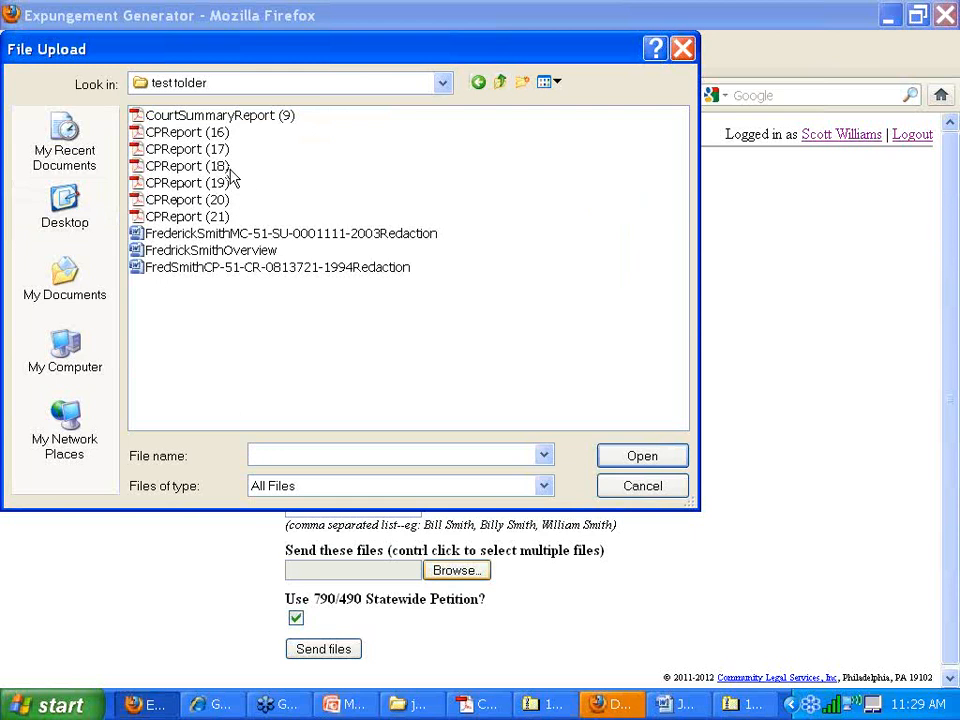
click(500, 82)
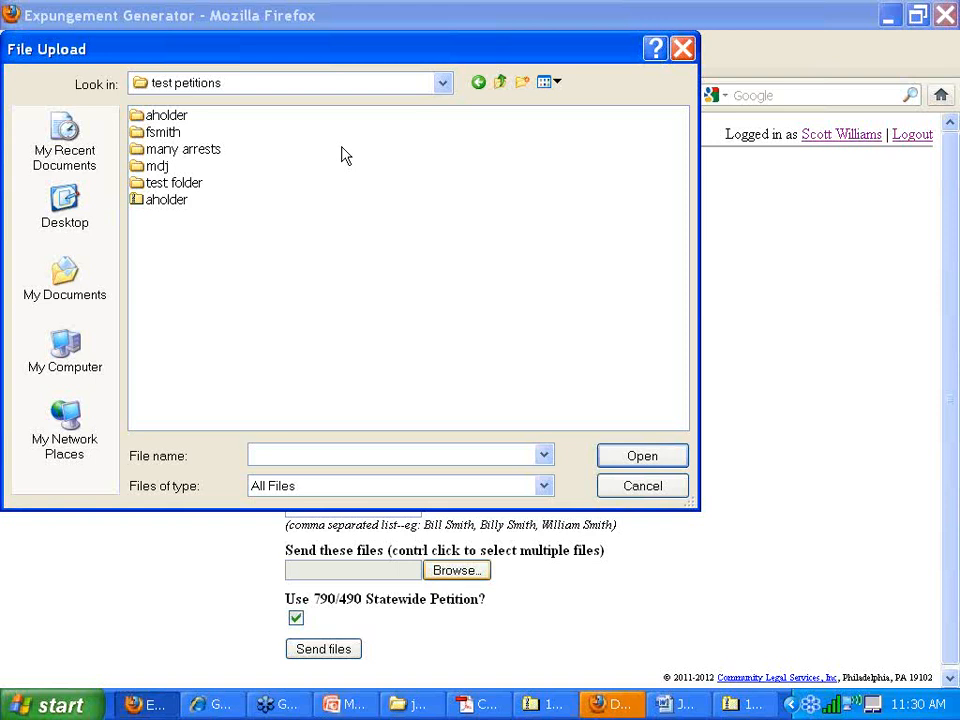
- In 'many arrests', select the 27 reports from CourtSummaryReport (35) through CPReport (91) and attach them
double_click(210, 158)
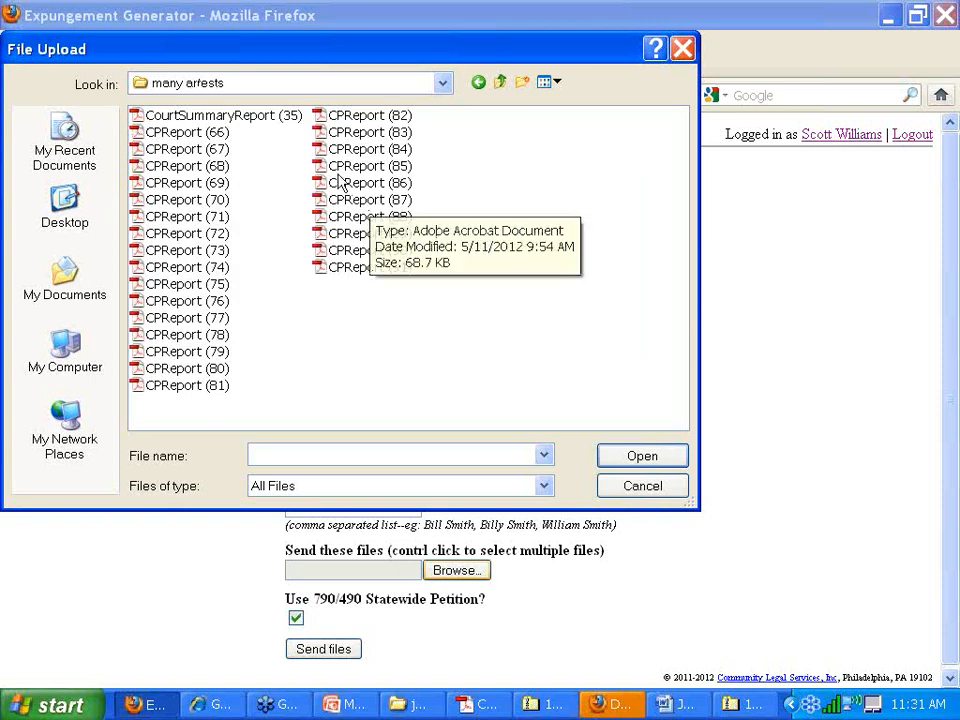
click(218, 116)
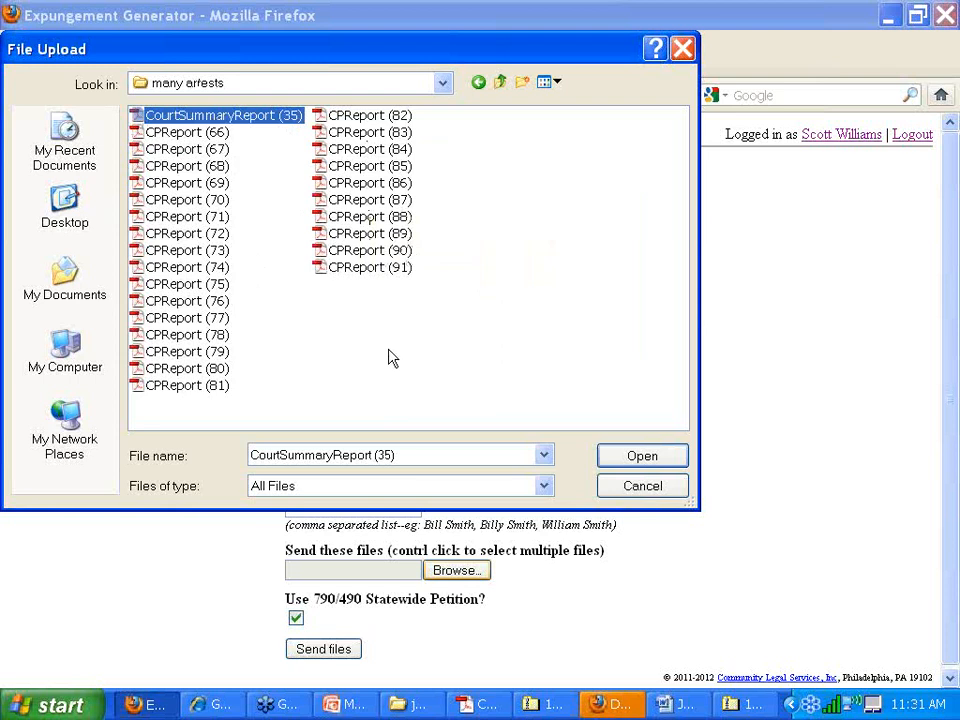
shift+click(366, 268)
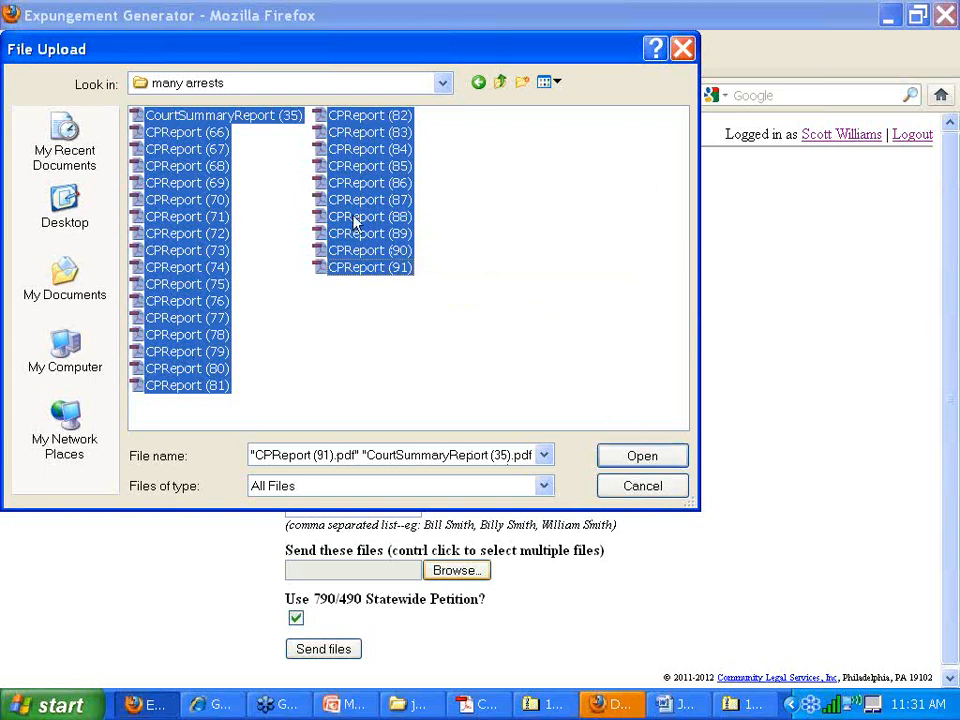
click(242, 116)
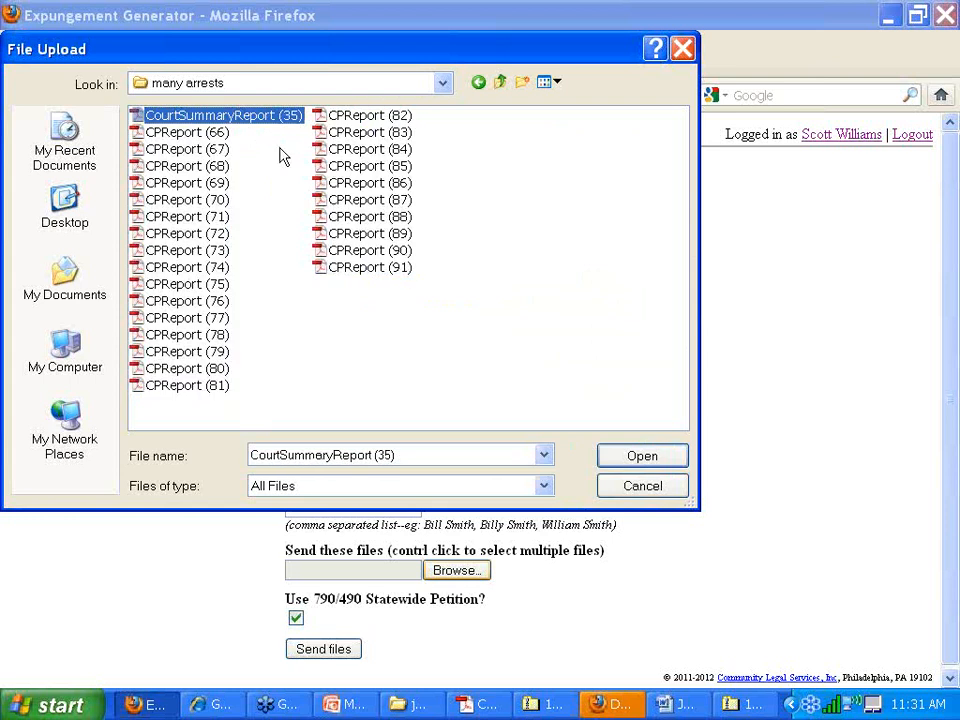
shift+click(388, 268)
click(638, 455)
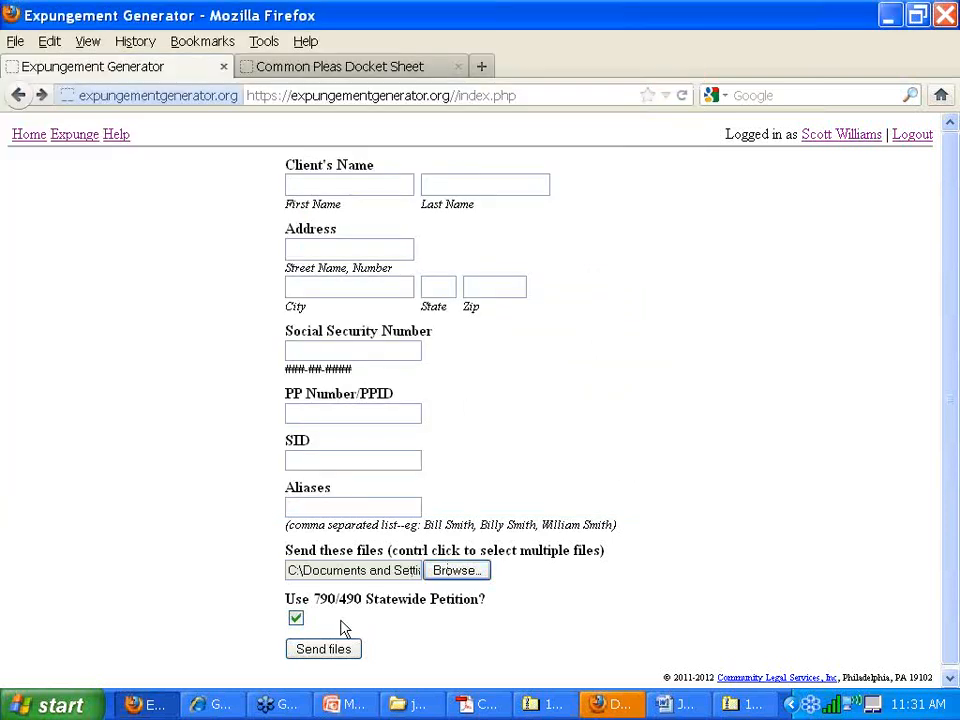
- Send the attached court reports to get the per-case expungement and redaction results
click(328, 650)
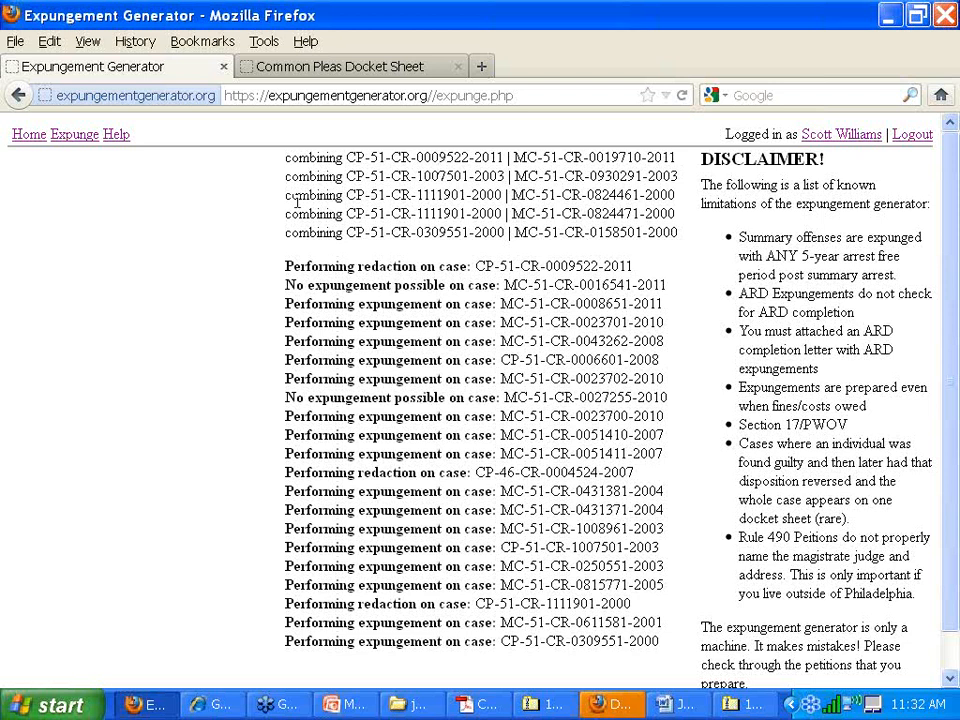
- Highlight the case-combining lines and the summary-offense disclaimer point on the results page
drag(282, 204, 478, 197)
click(475, 197)
scroll(600, 480, down, 1)
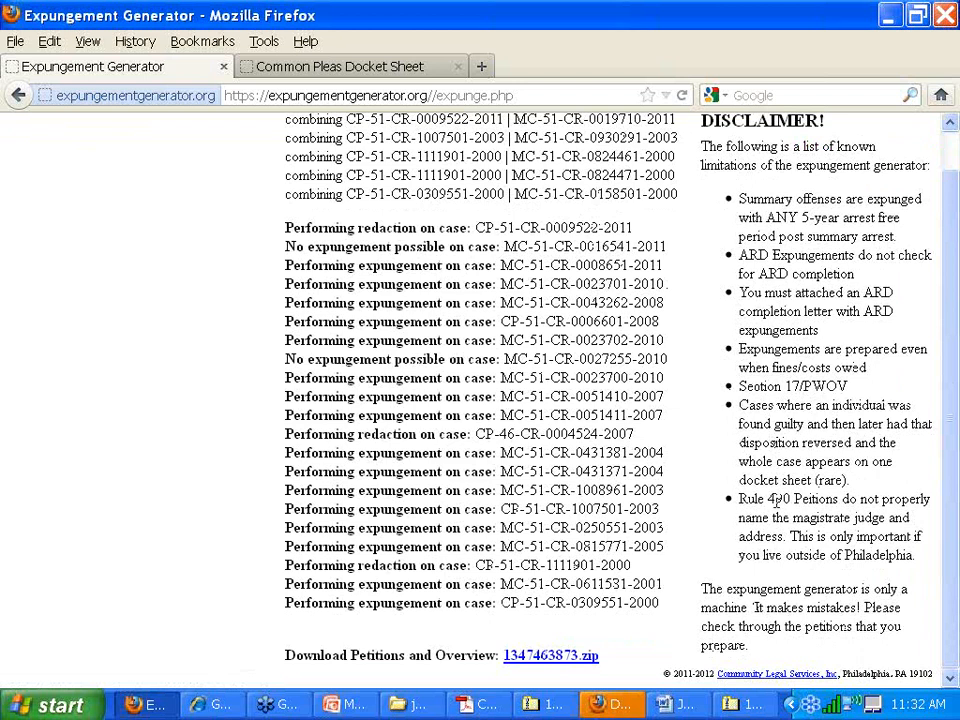
scroll(580, 374, up, 1)
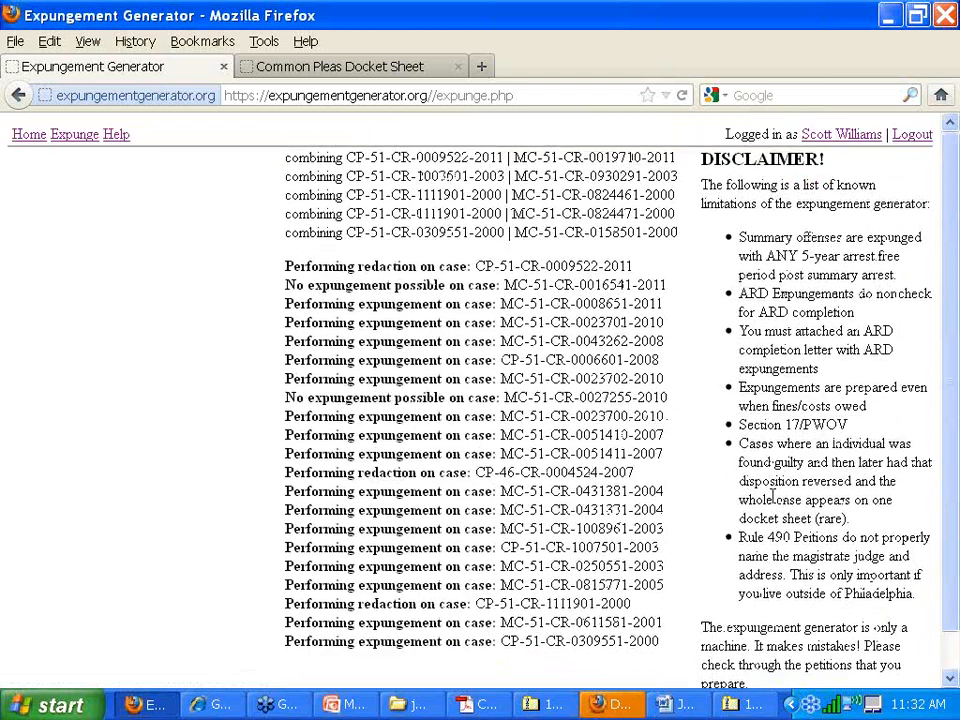
triple_click(735, 248)
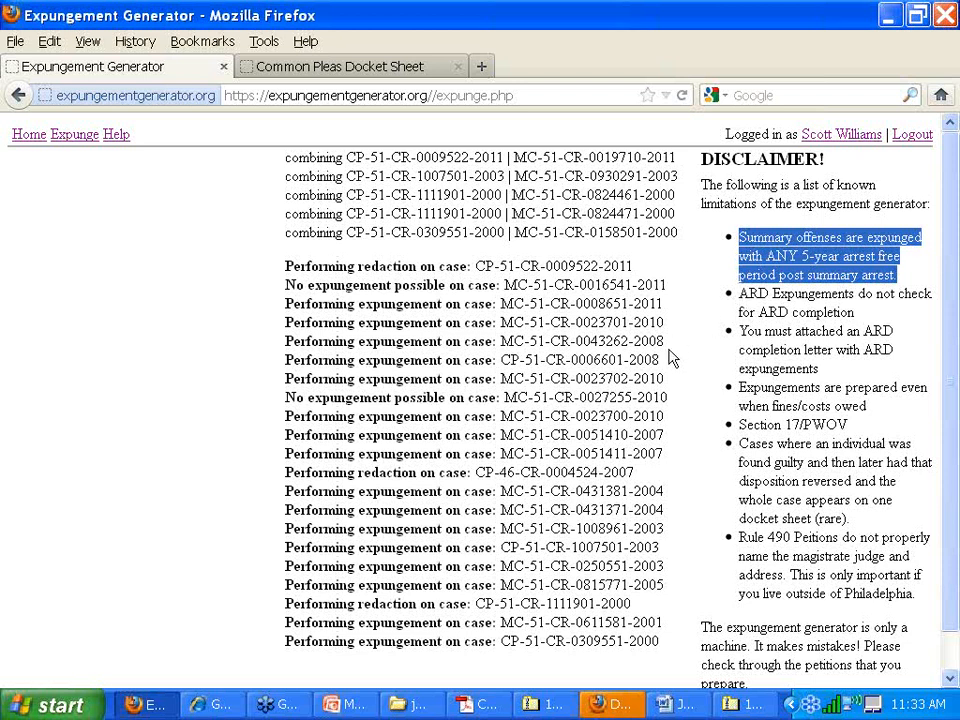
- Download the petitions and overview archive 1347463873.zip and open it
scroll(670, 357, down, 2)
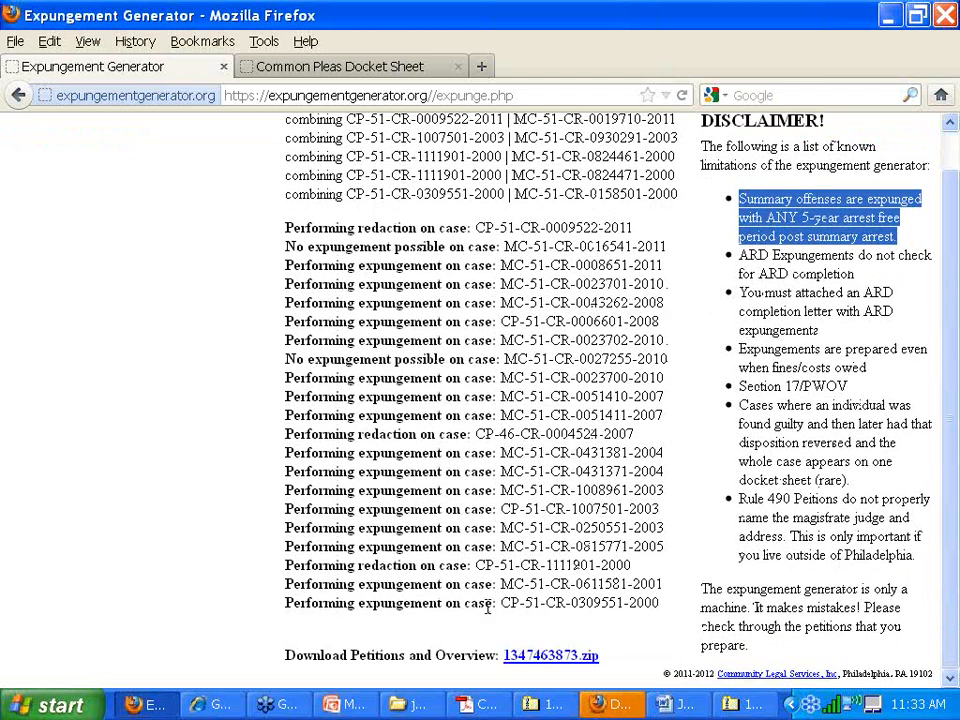
click(528, 660)
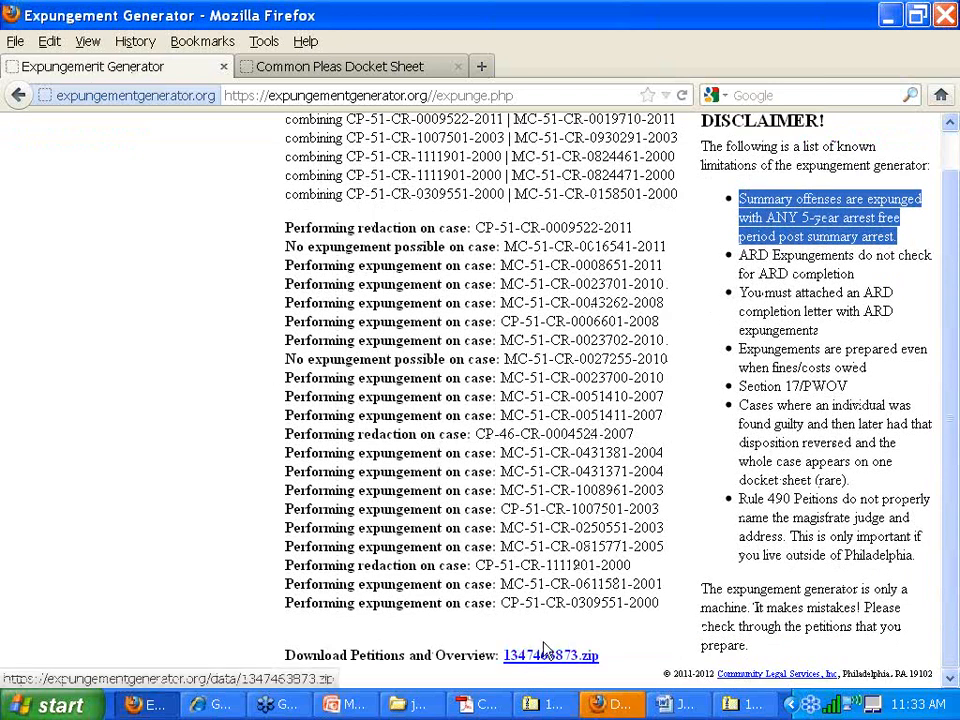
click(562, 490)
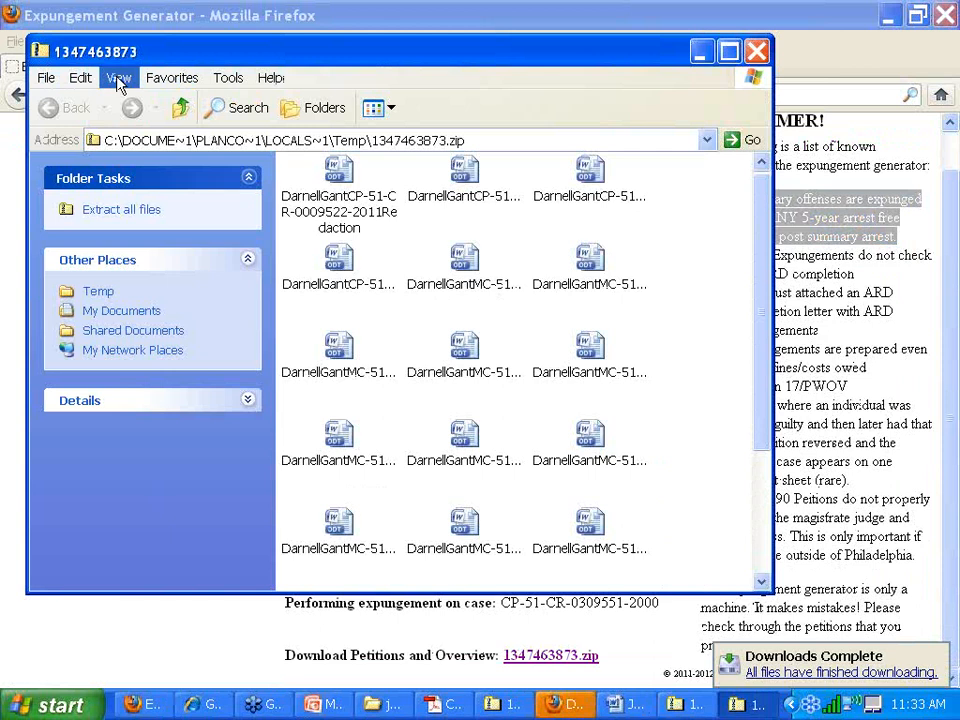
- Switch the zip folder to List view and open the Overview document in Word
click(119, 77)
click(130, 229)
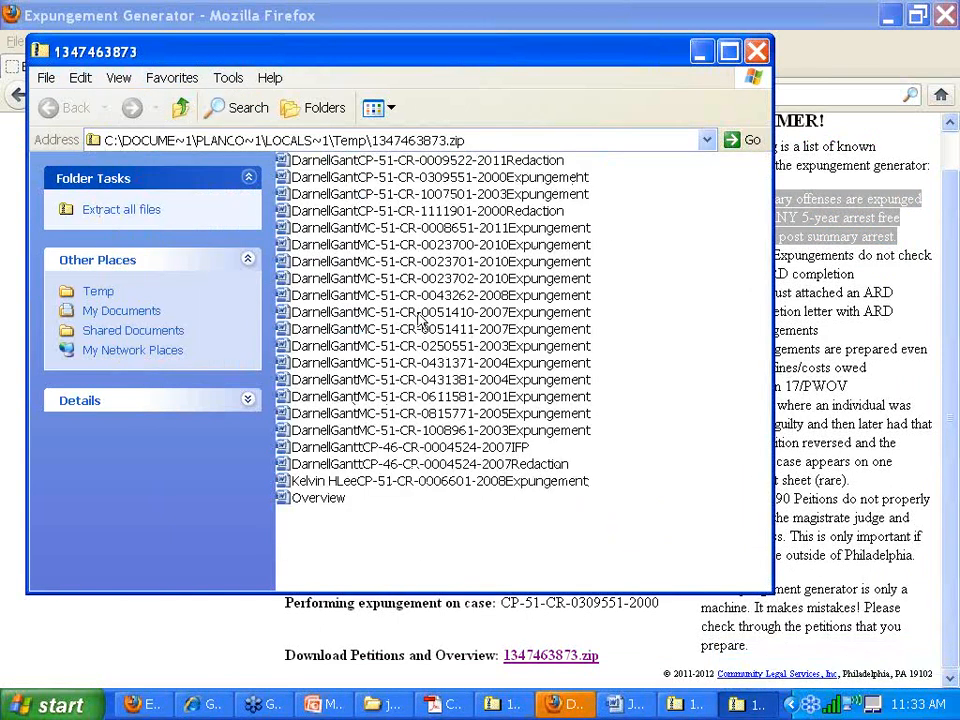
double_click(336, 497)
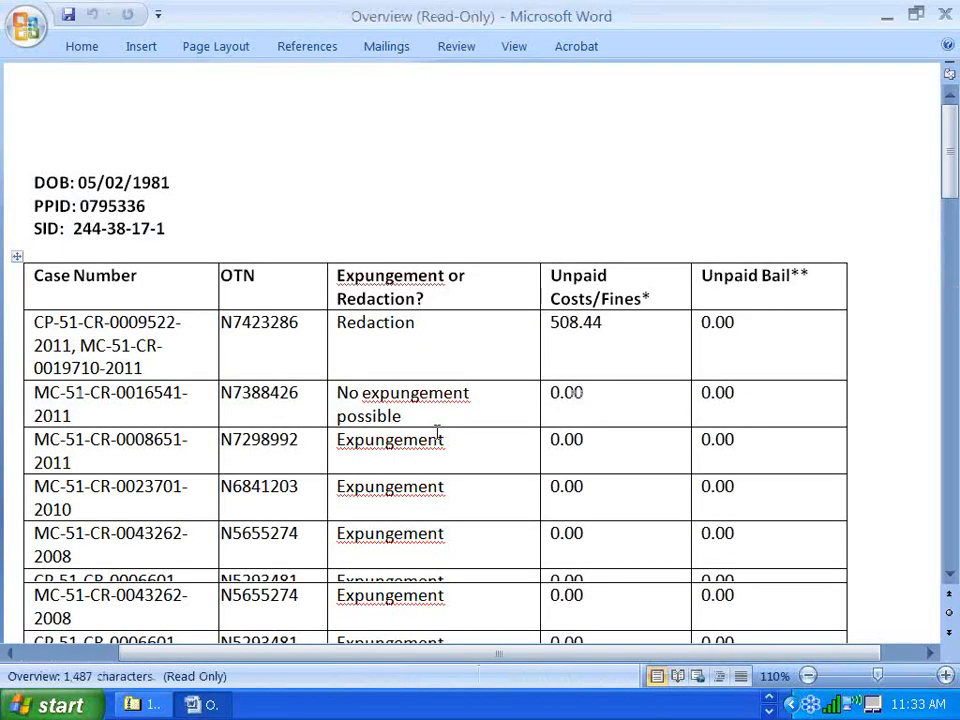
scroll(375, 184, down, 3)
scroll(375, 184, down, 3)
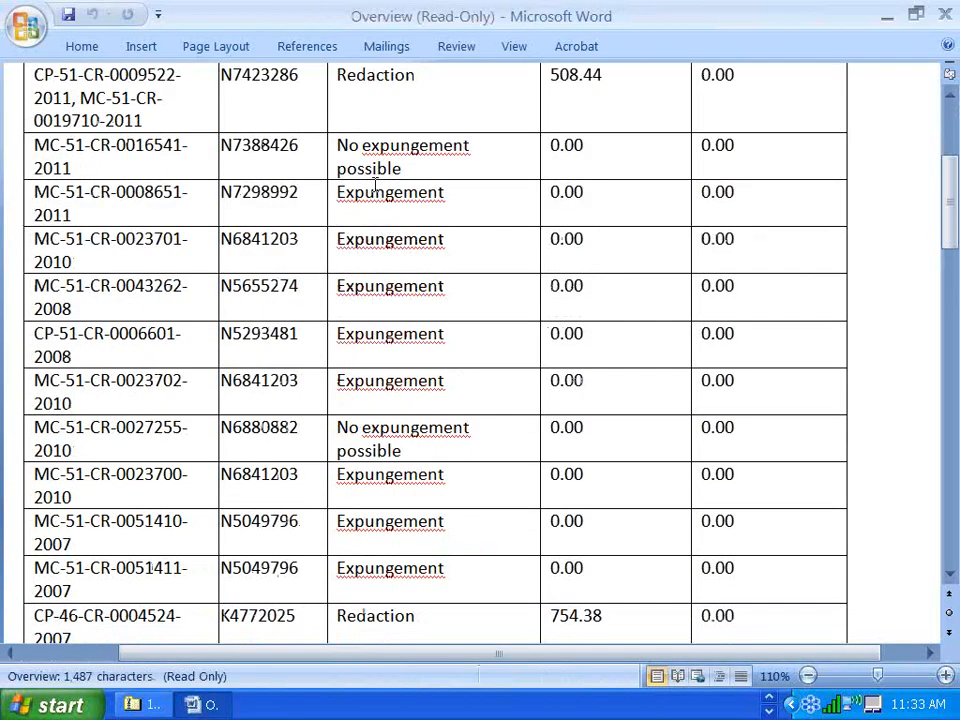
scroll(355, 252, down, 5)
scroll(355, 252, up, 3)
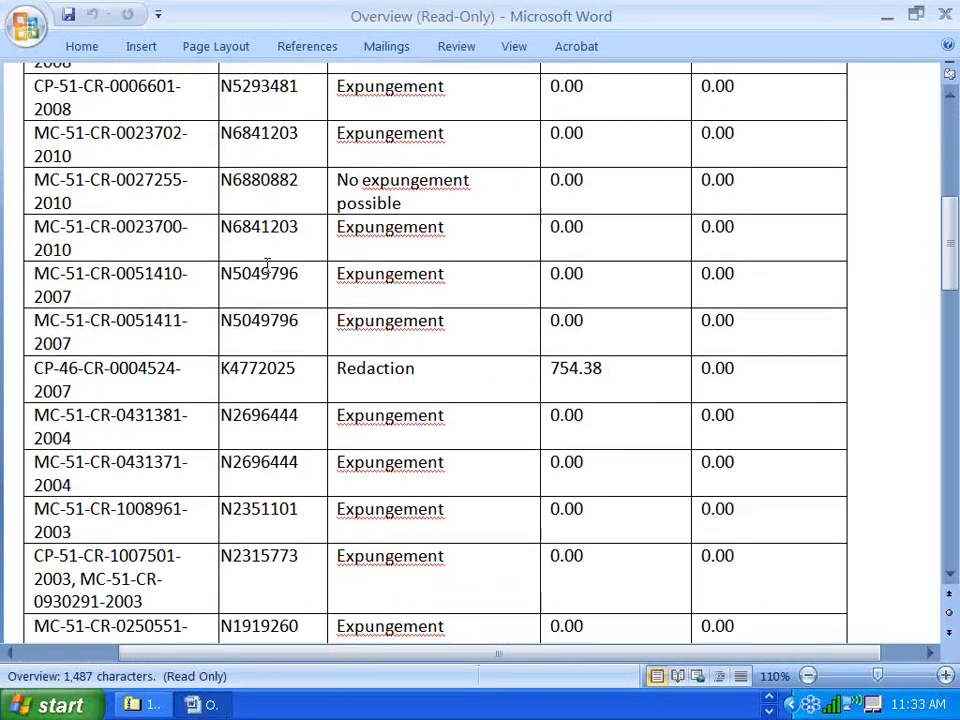
scroll(260, 270, up, 7)
drag(34, 242, 159, 279)
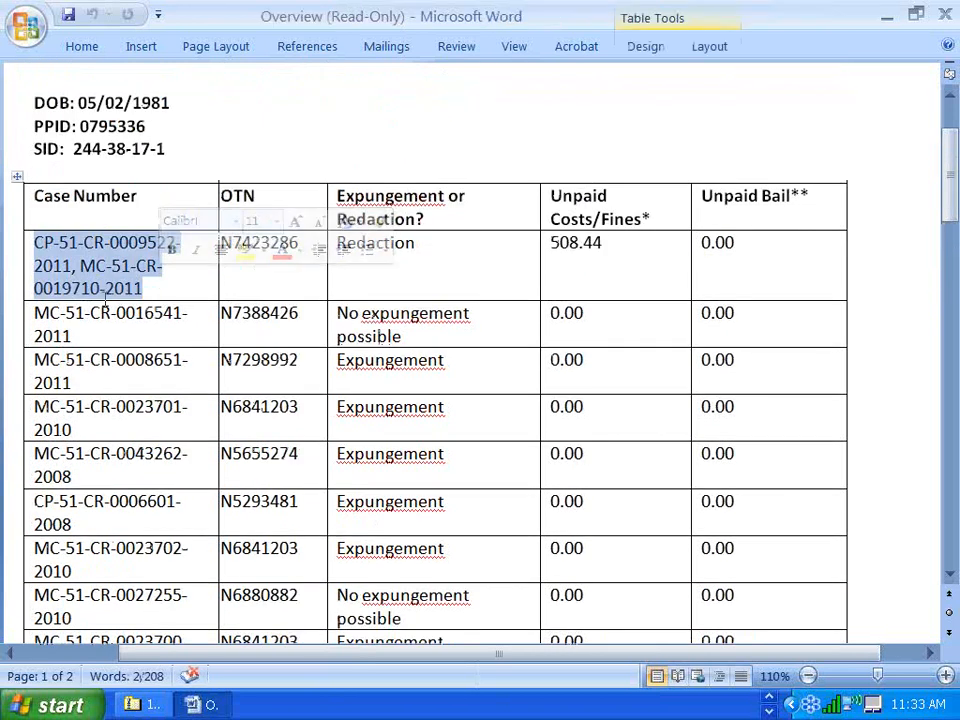
click(298, 360)
click(416, 242)
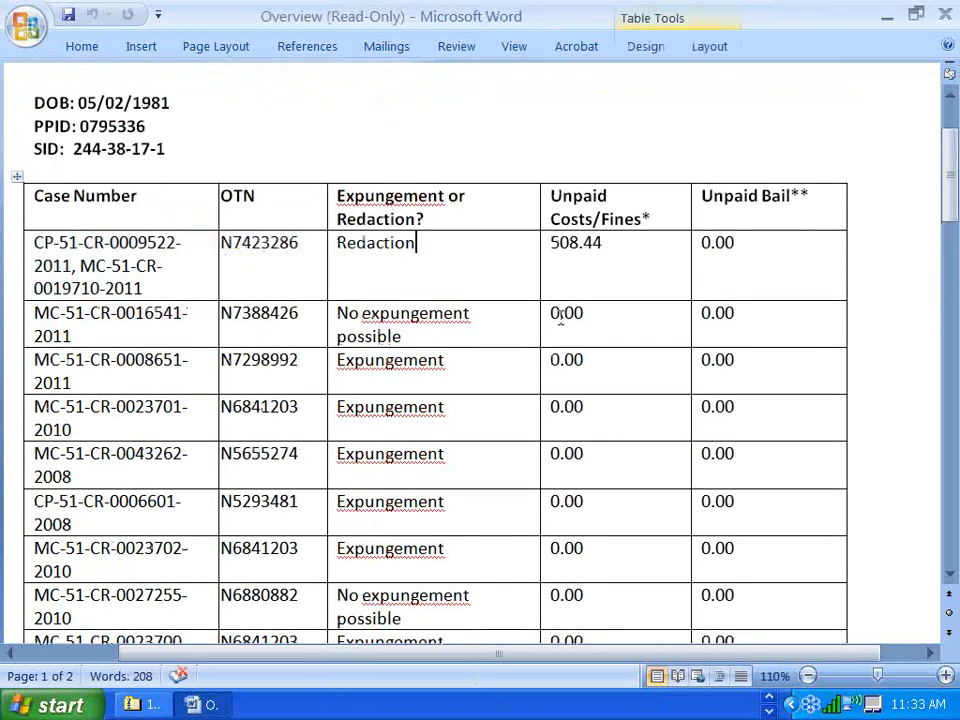
scroll(563, 316, down, 15)
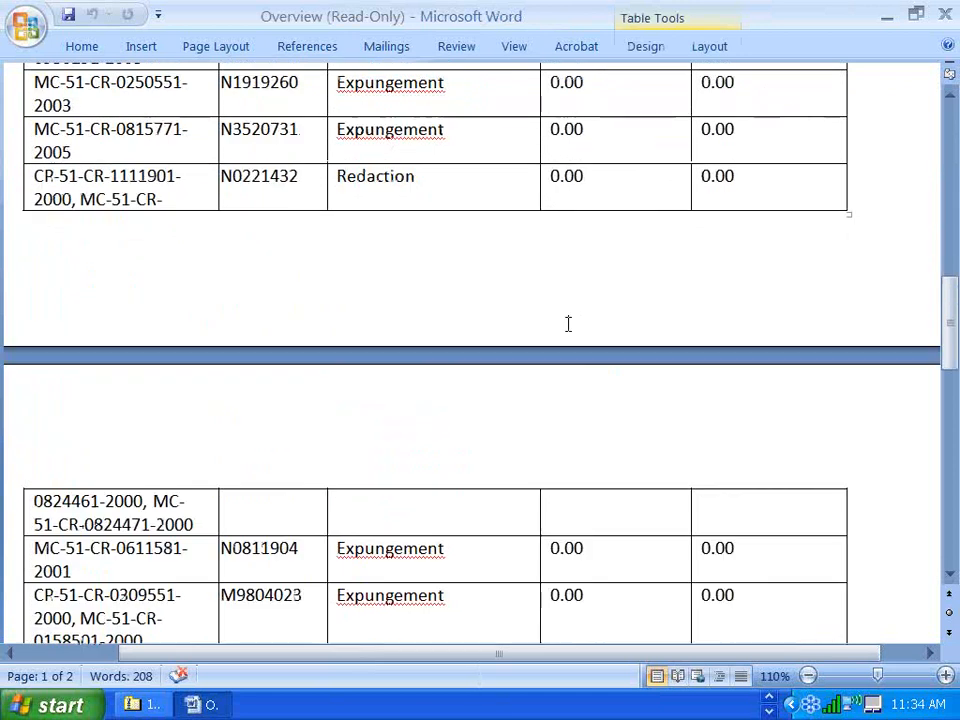
scroll(580, 330, down, 4)
scroll(596, 337, up, 12)
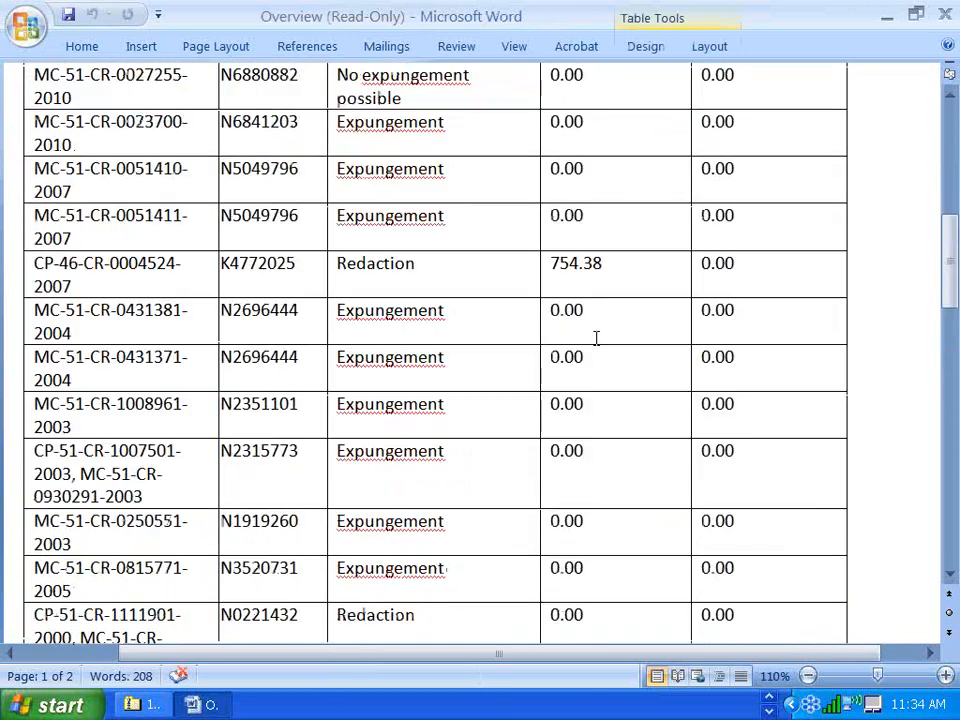
scroll(596, 337, up, 3)
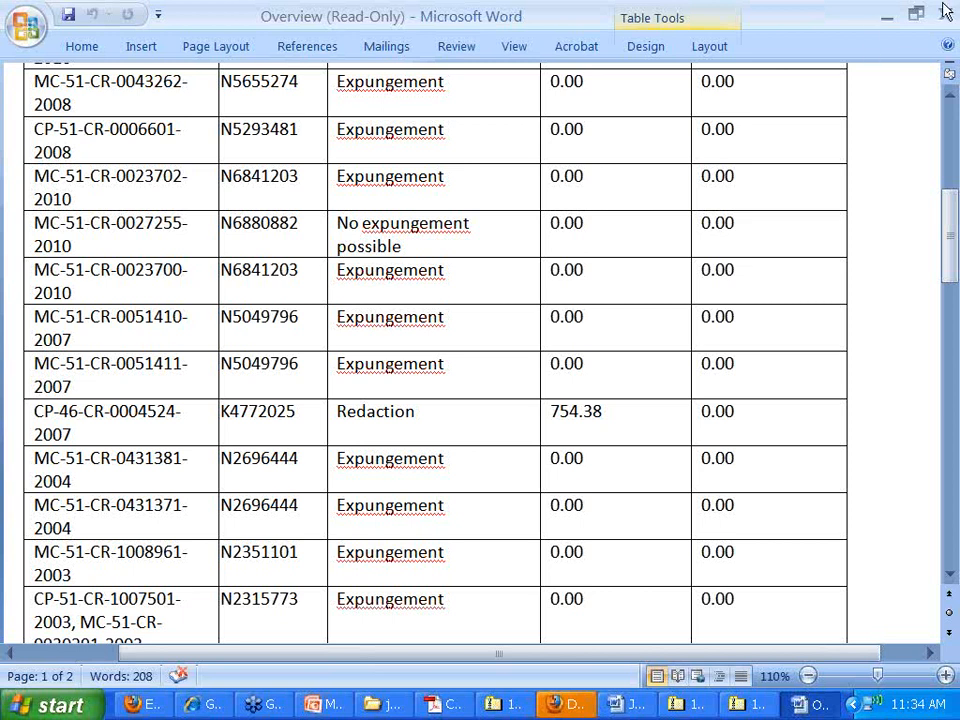
- Close the Overview and petition documents in Word and return to the Expungement Generator results page
click(944, 11)
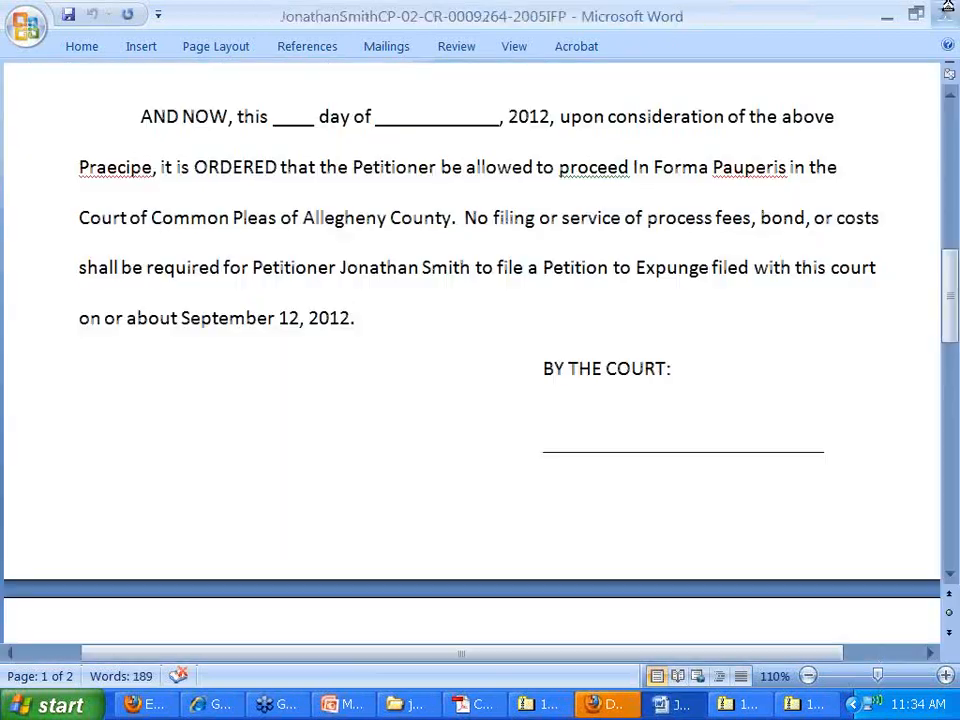
click(944, 11)
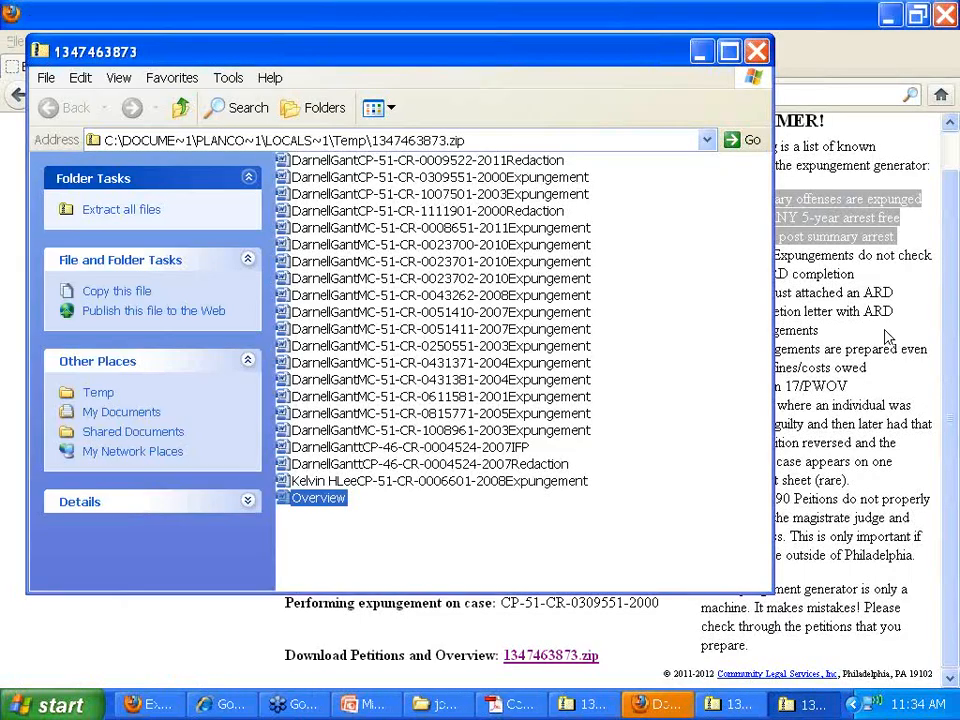
click(883, 333)
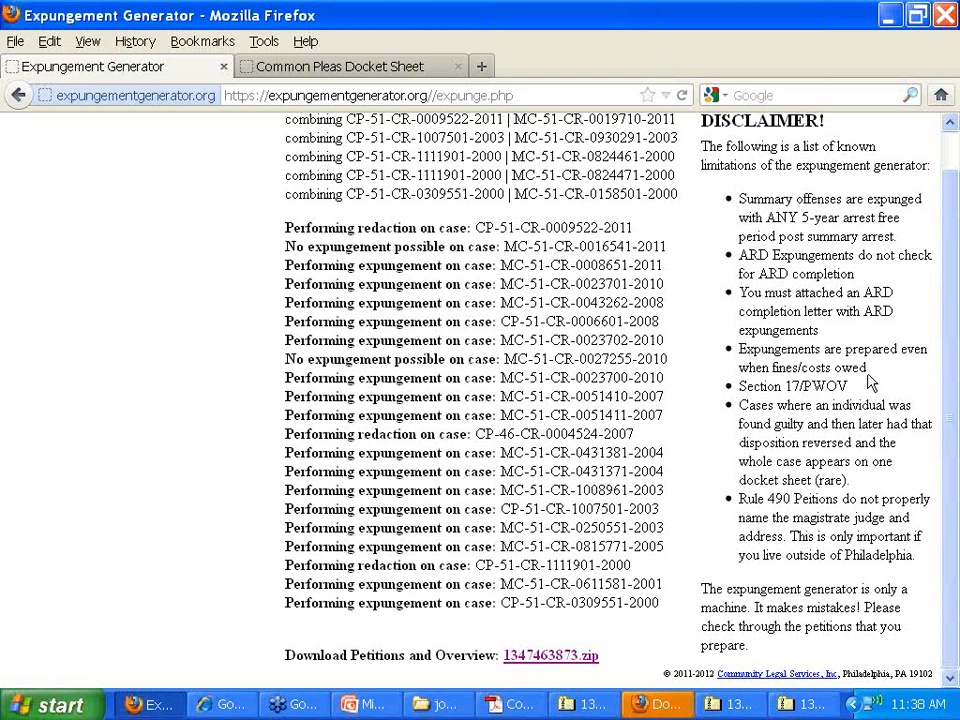
drag(848, 386, 738, 390)
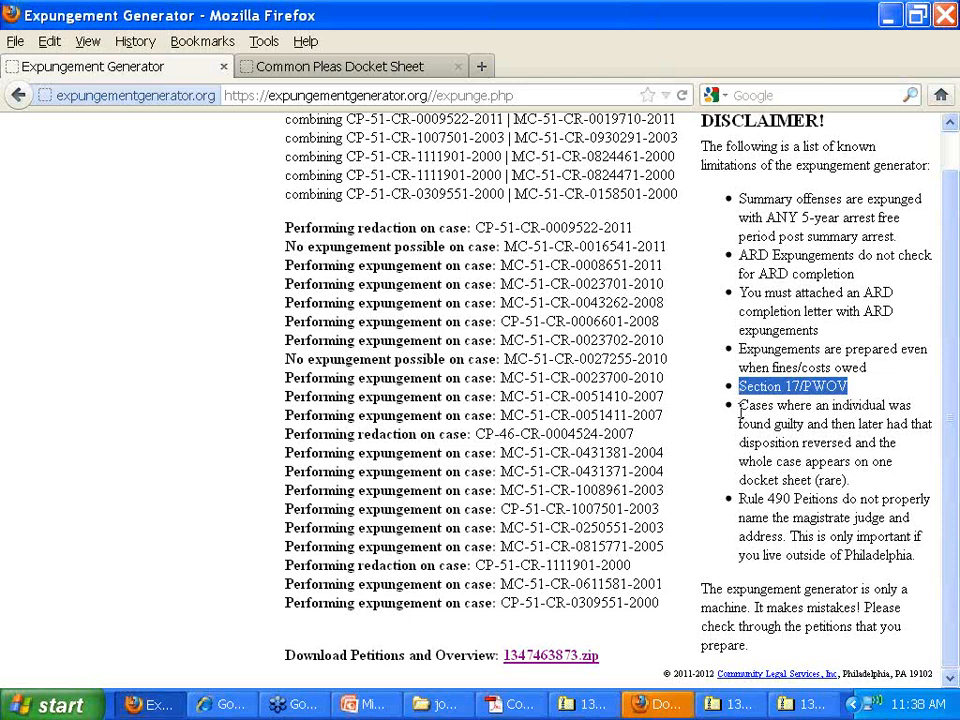
drag(739, 405, 870, 480)
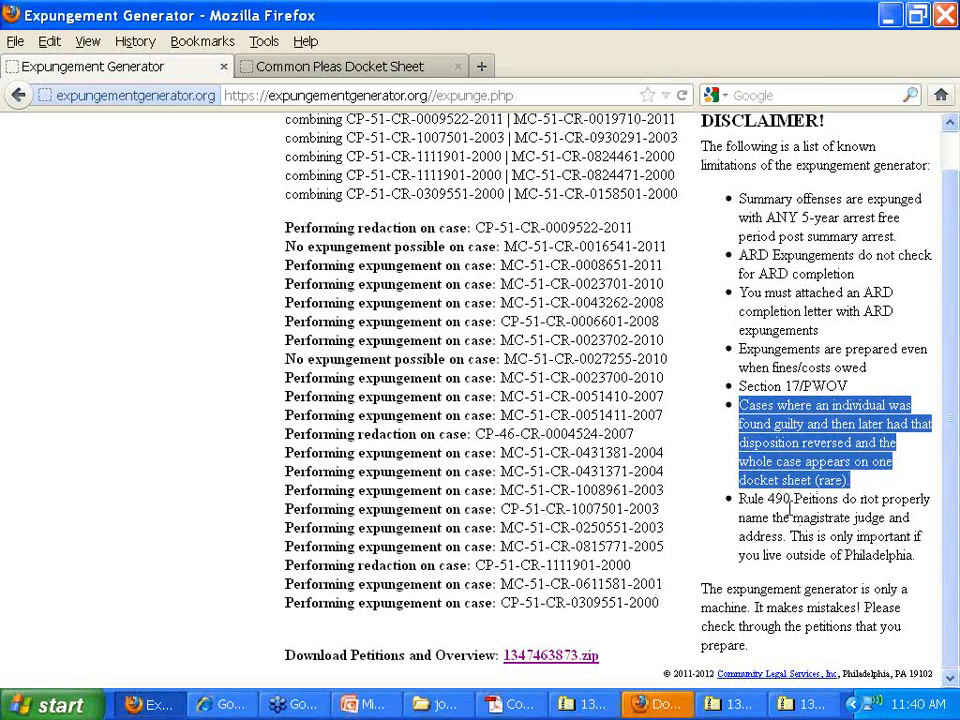
drag(739, 498, 783, 538)
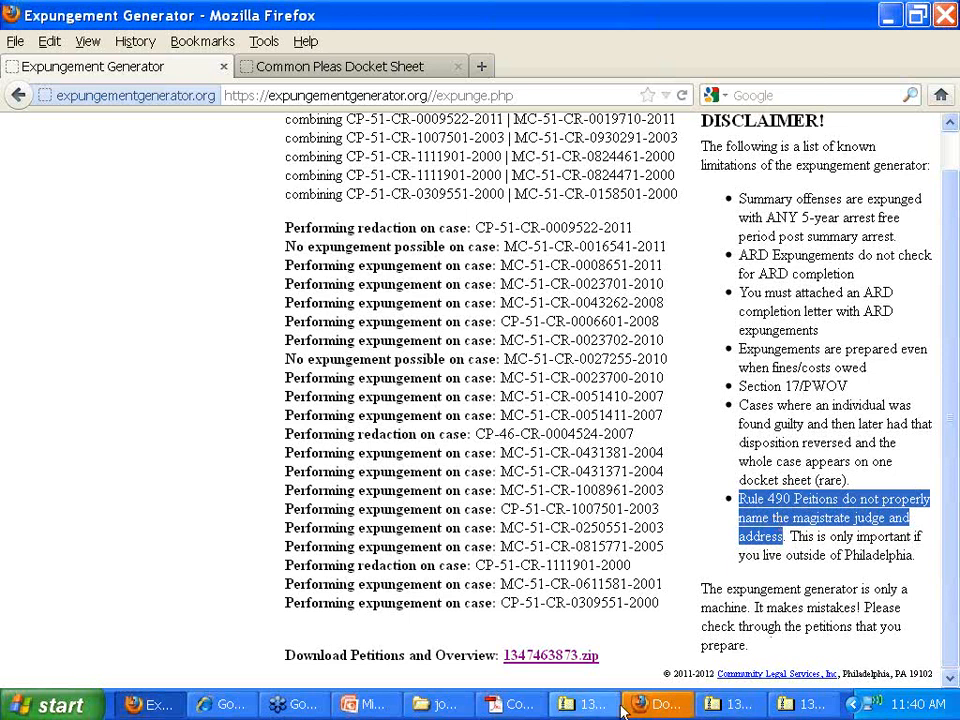
- Show the client's petitions folder in List view and open the IFP .odt petition in Word
click(446, 705)
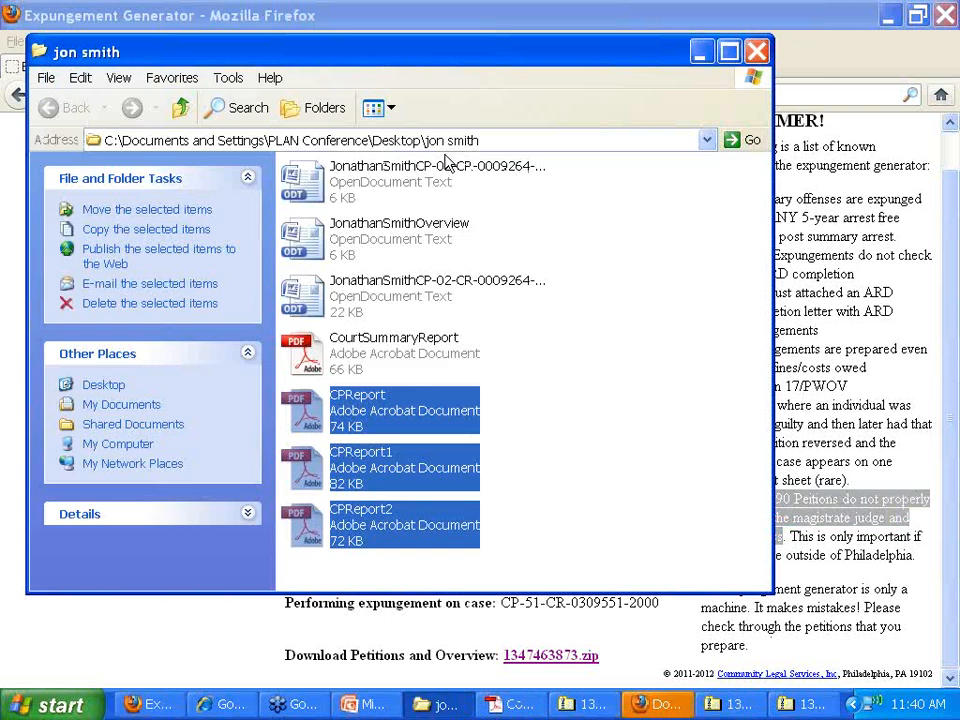
click(441, 181)
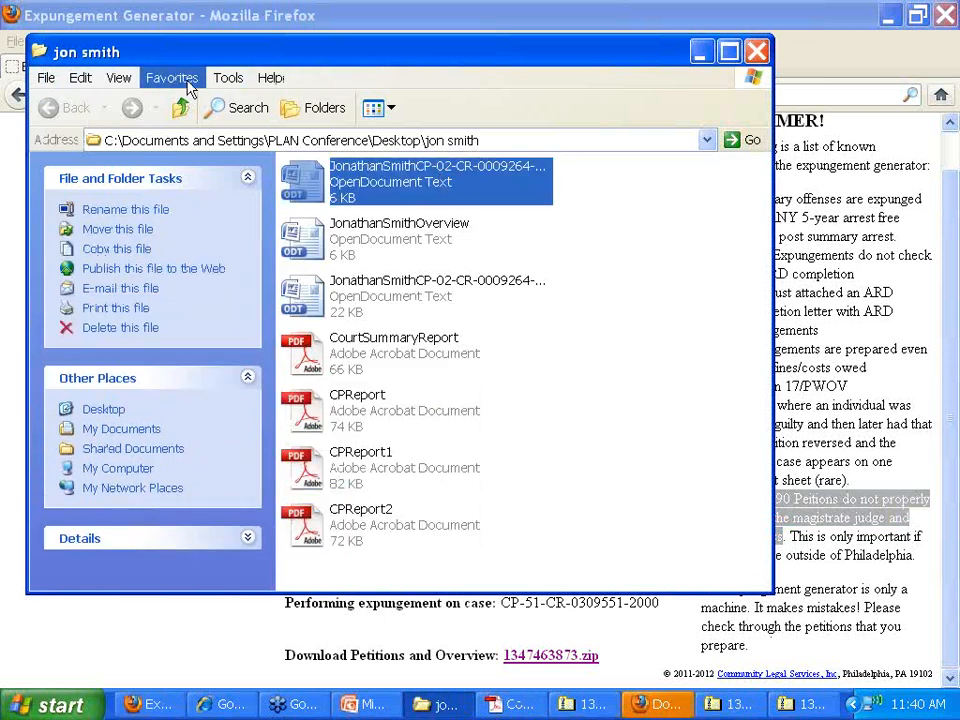
click(138, 78)
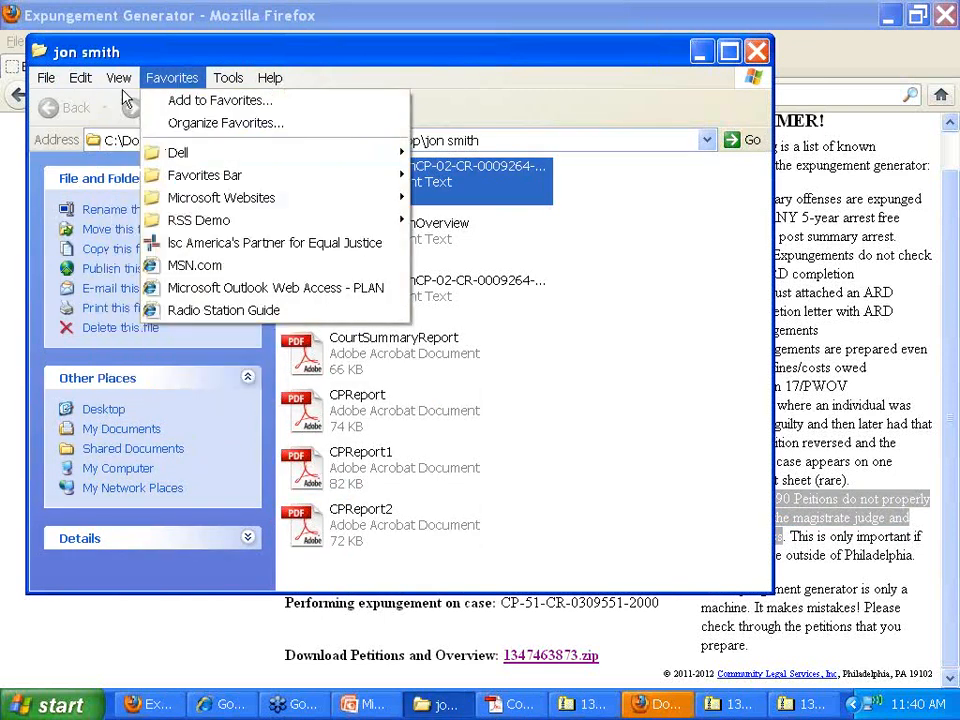
click(124, 230)
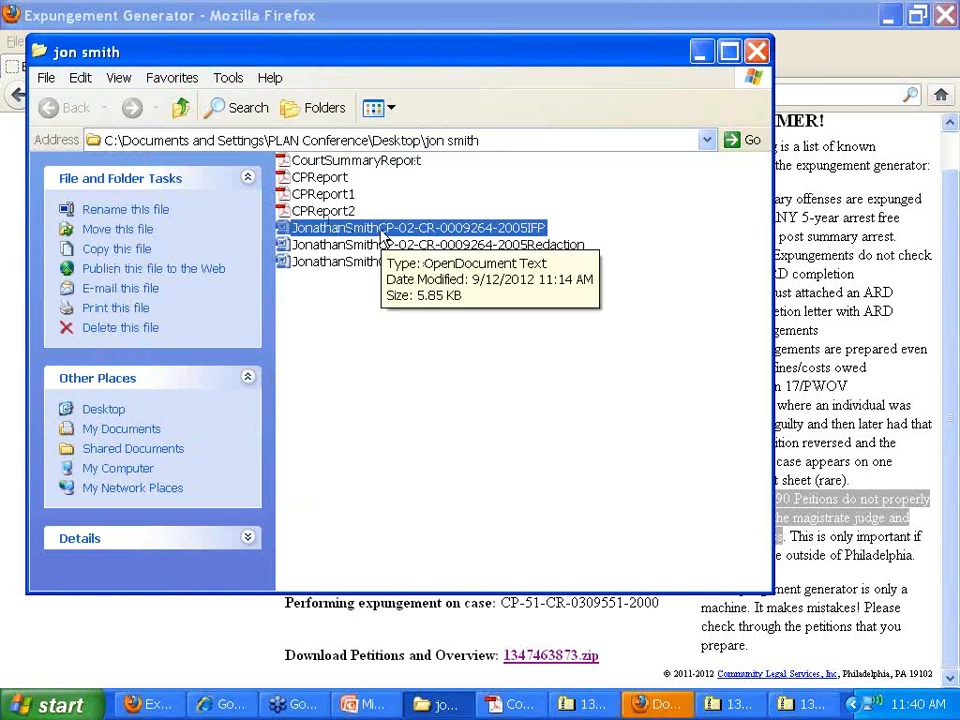
double_click(385, 235)
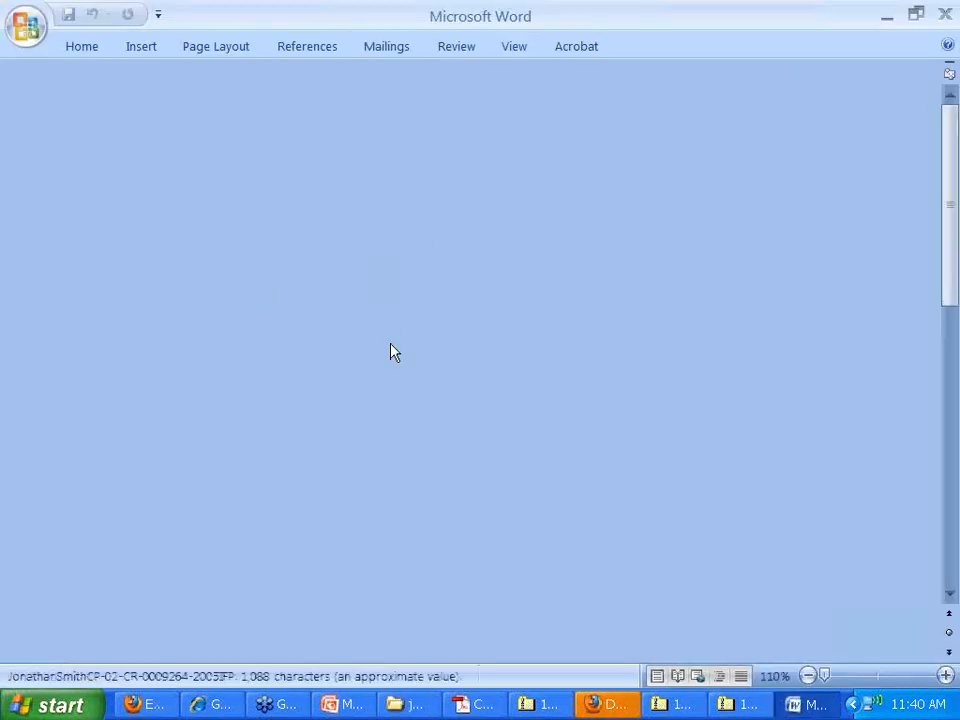
- Insert the middle initial 'R' before the client's surname in the IFP petition caption
scroll(560, 330, down, 7)
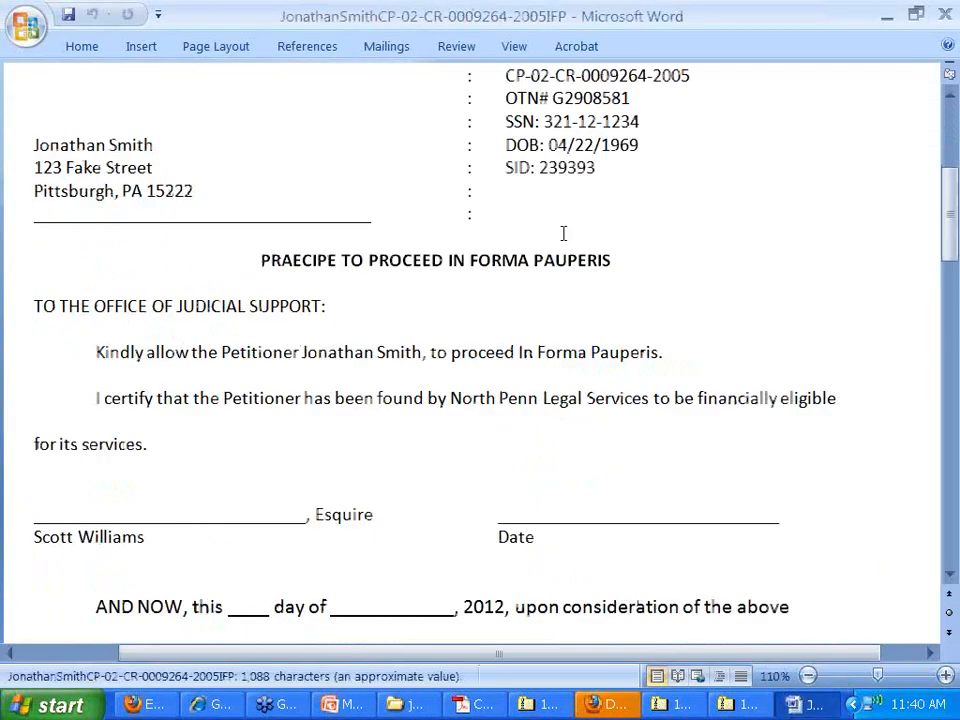
scroll(155, 330, up, 4)
click(109, 331)
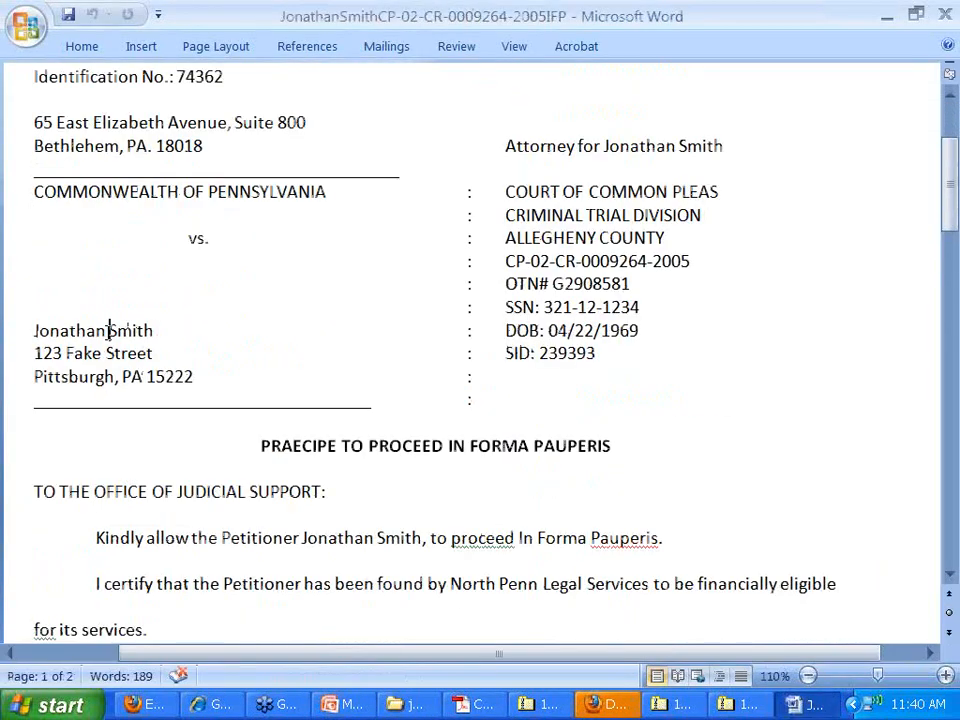
text(R)
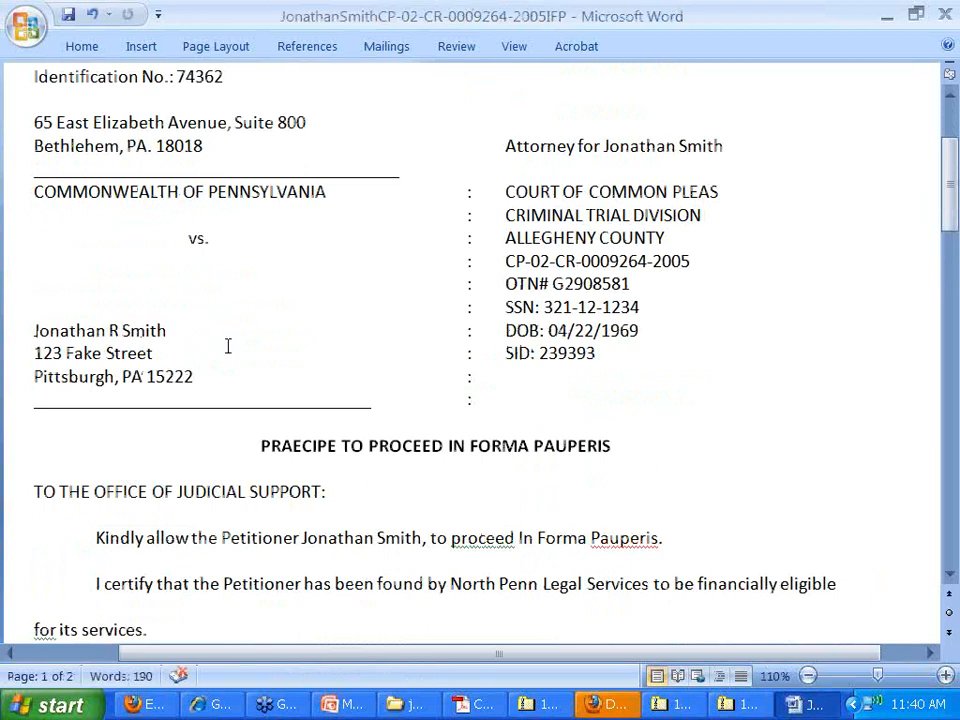
click(263, 343)
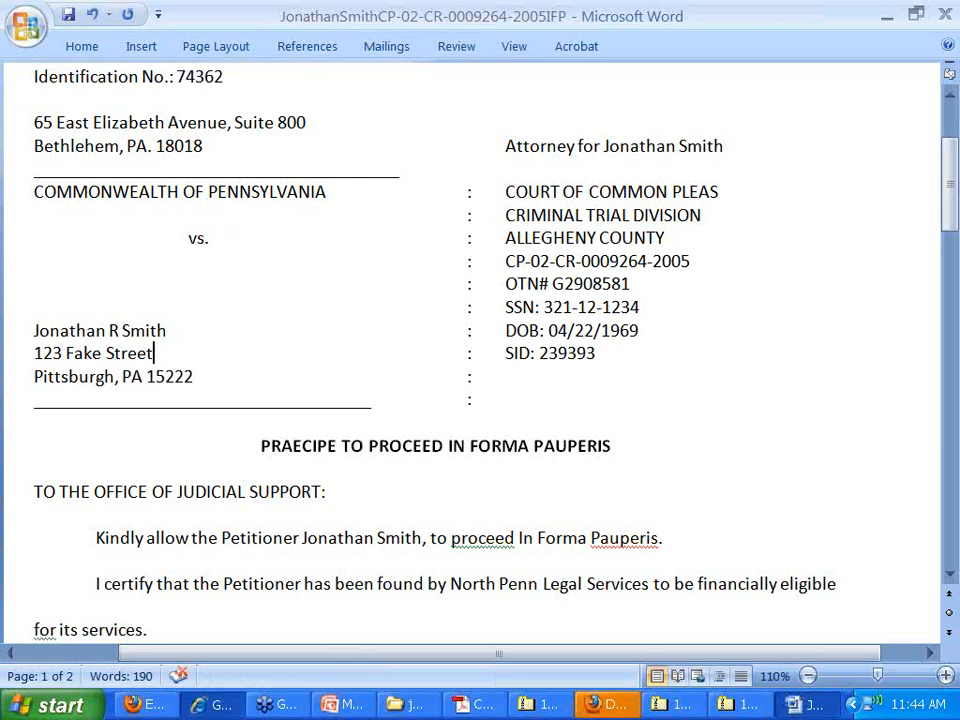
- Glance at GoToWebinar's My Webinars, close Firefox Downloads, and return to the Expungement Generator results
click(213, 703)
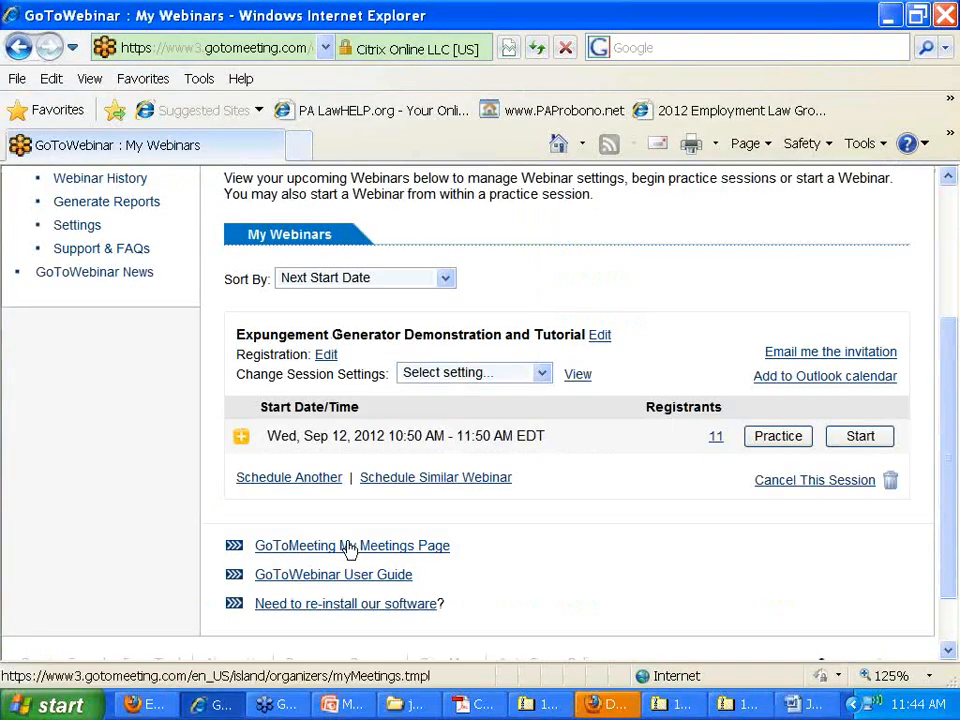
click(612, 705)
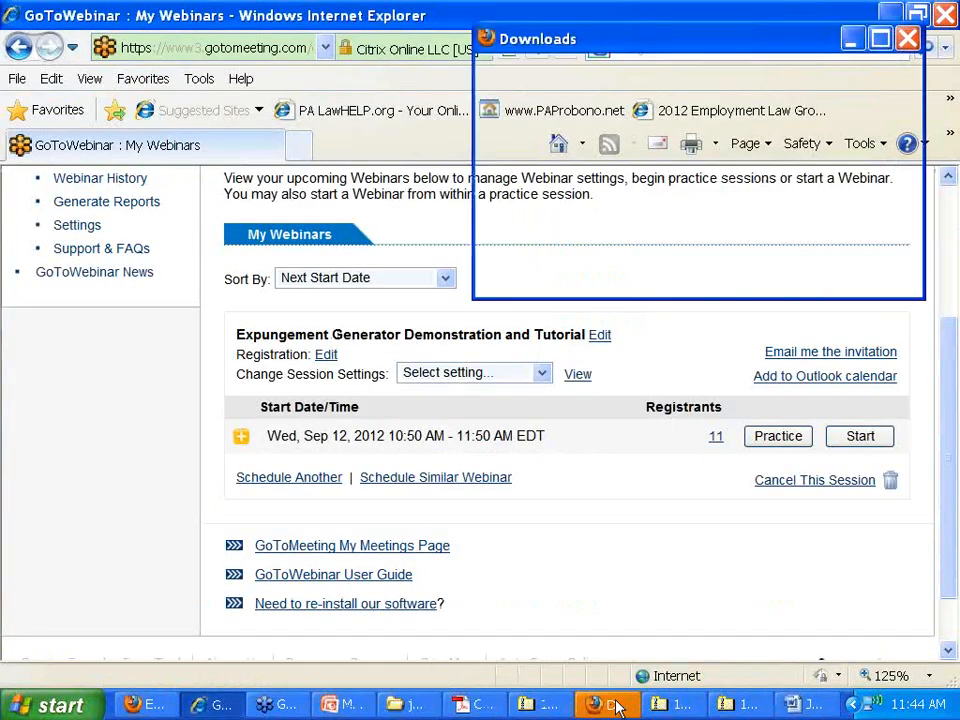
click(936, 34)
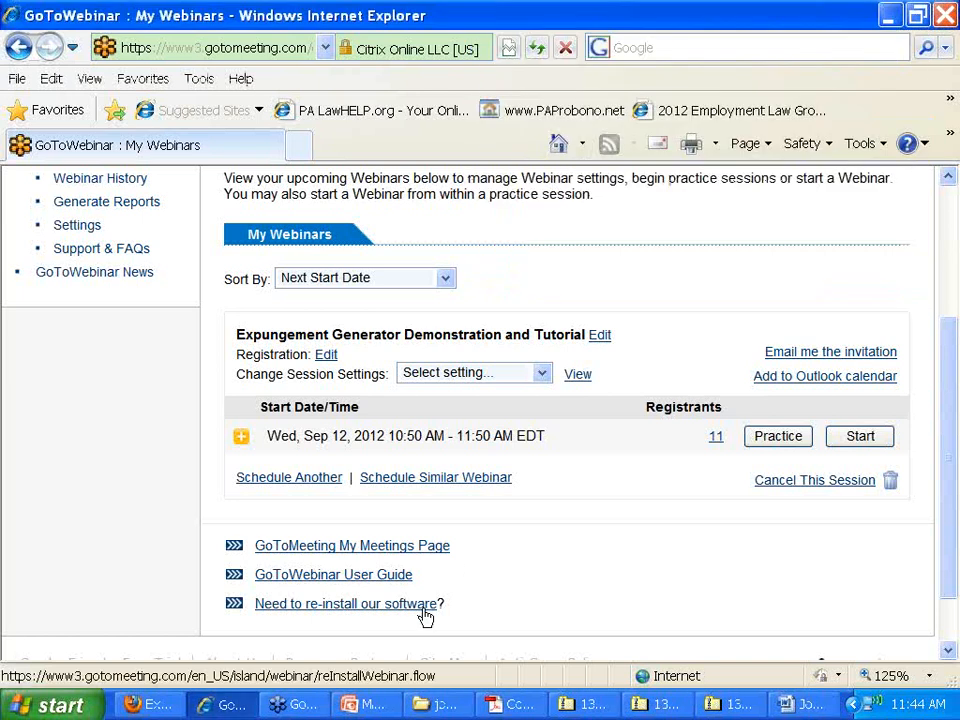
click(148, 705)
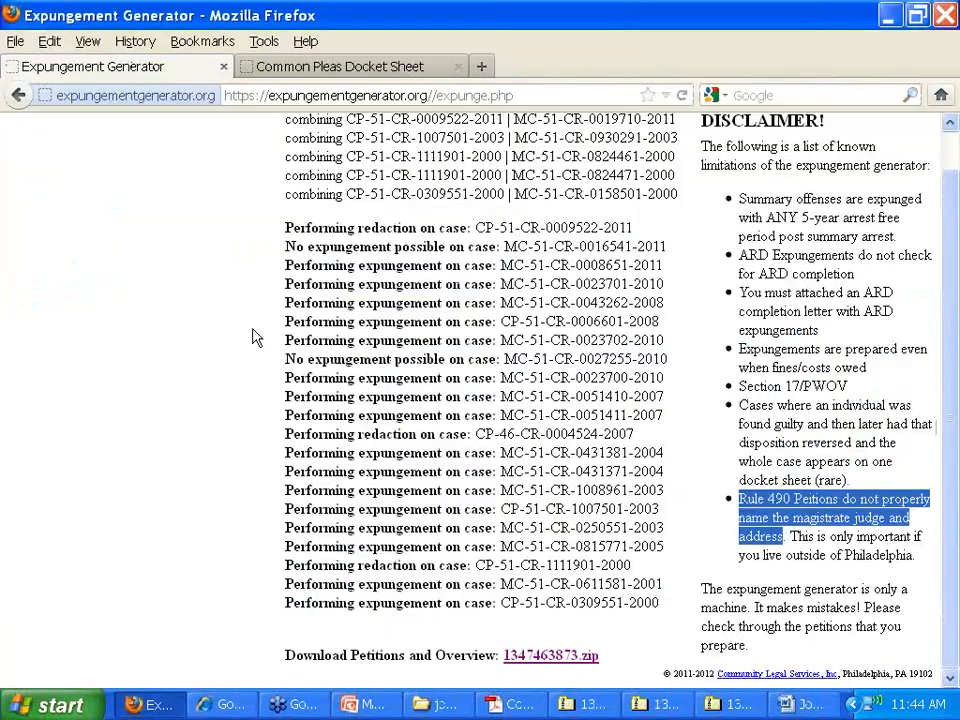
- Open the User Guide from Help and expand Prerequisites, showing Open Office or Word 2007 and a login
scroll(238, 324, up, 1)
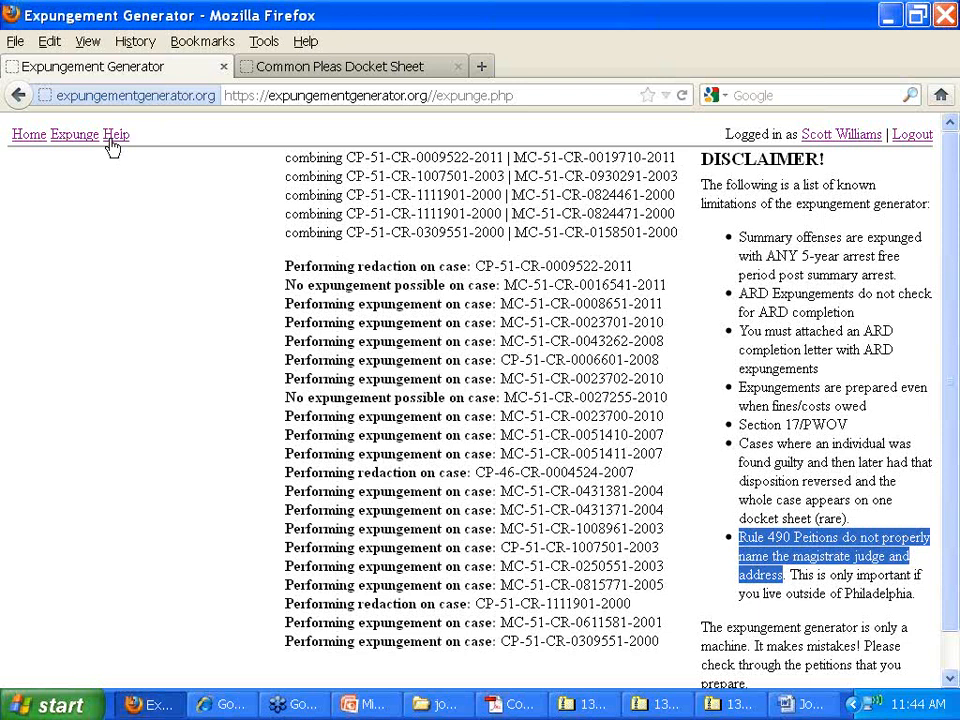
click(117, 140)
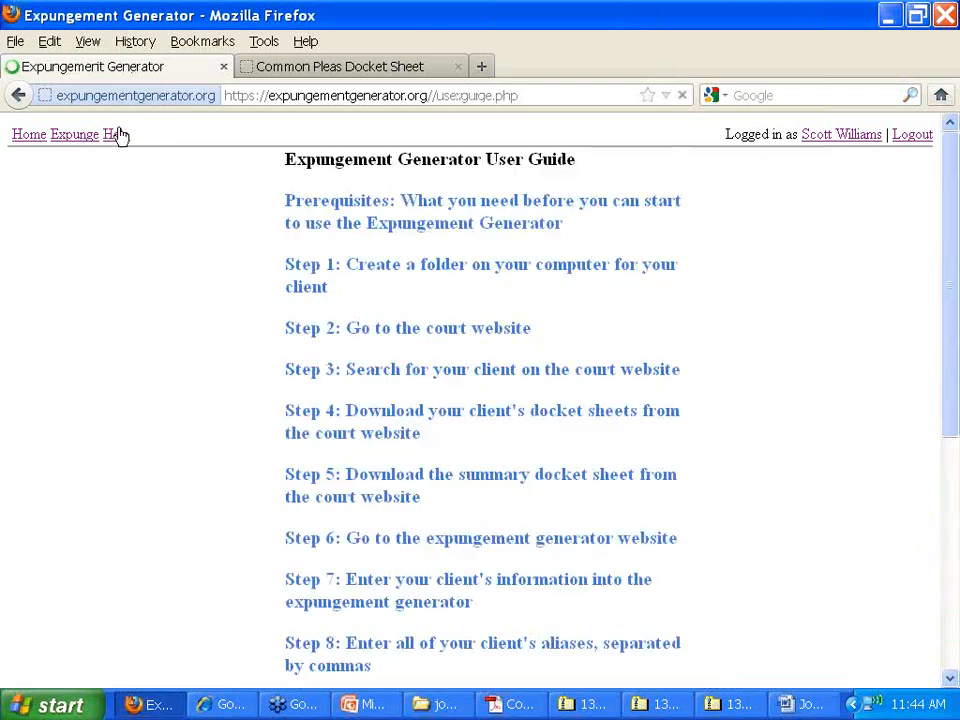
scroll(325, 347, down, 7)
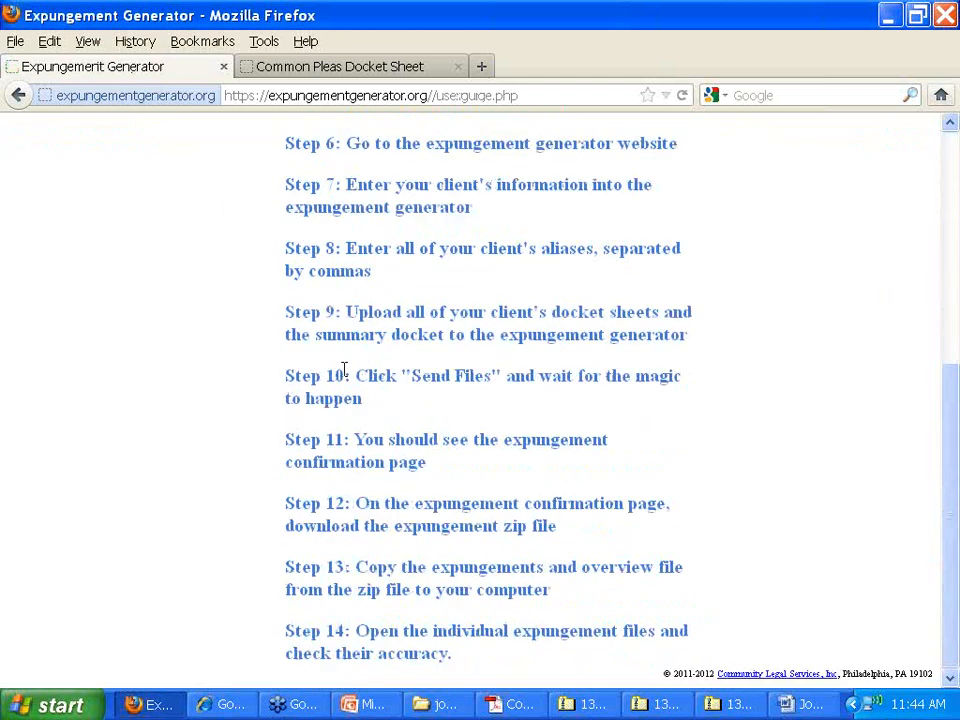
scroll(476, 229, up, 8)
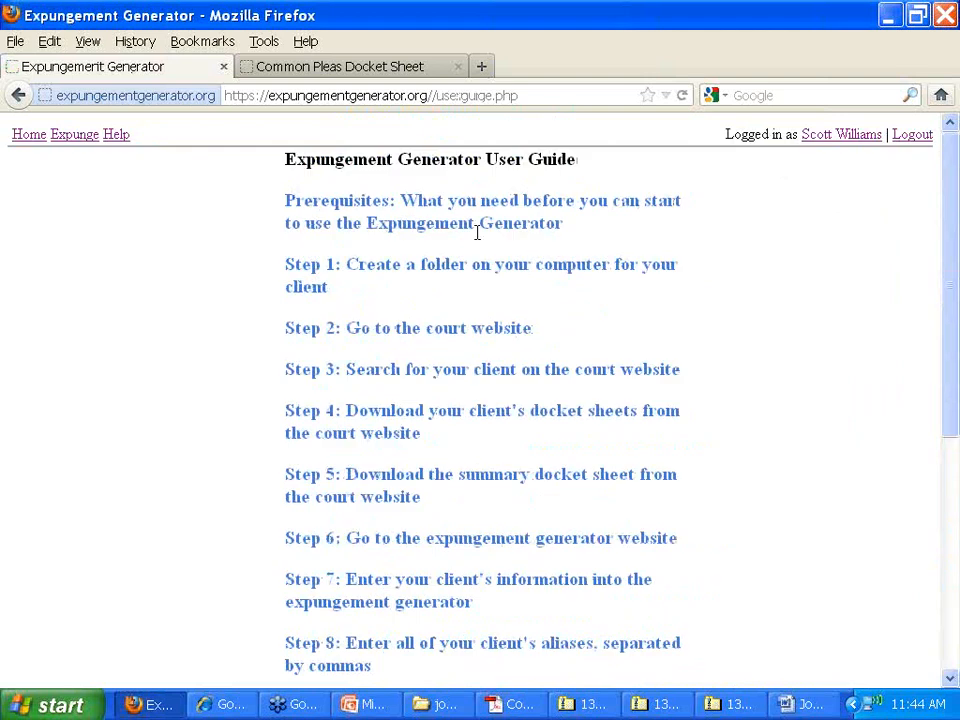
click(477, 230)
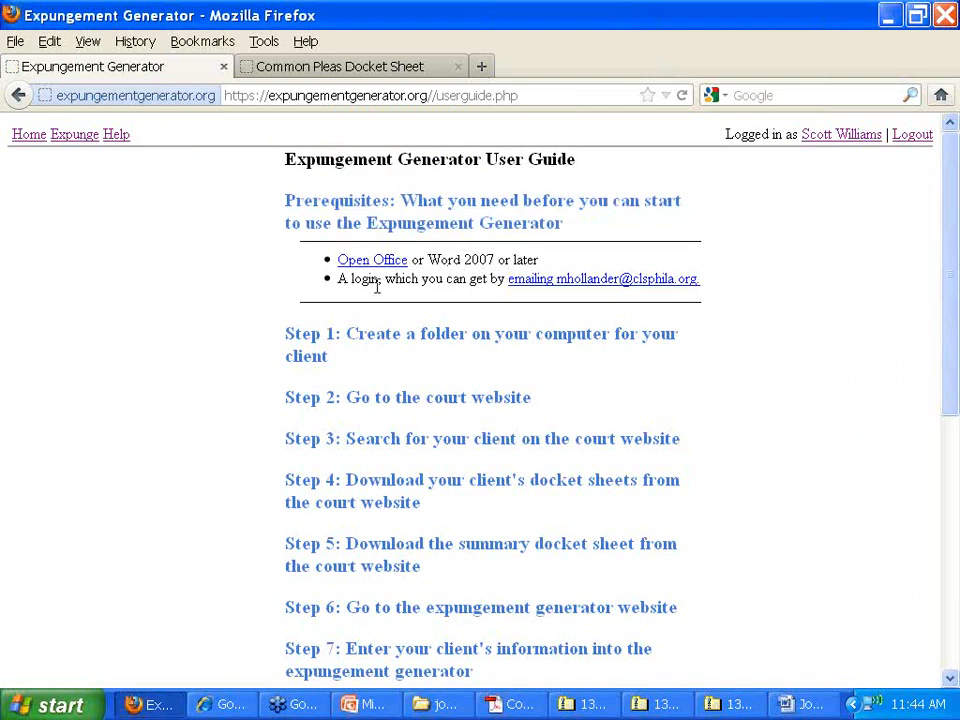